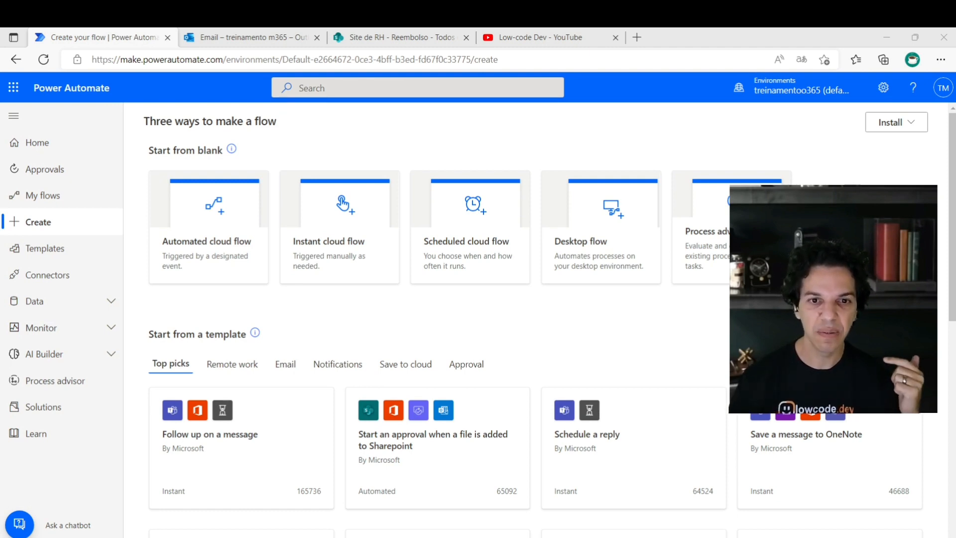
left_click(540, 37)
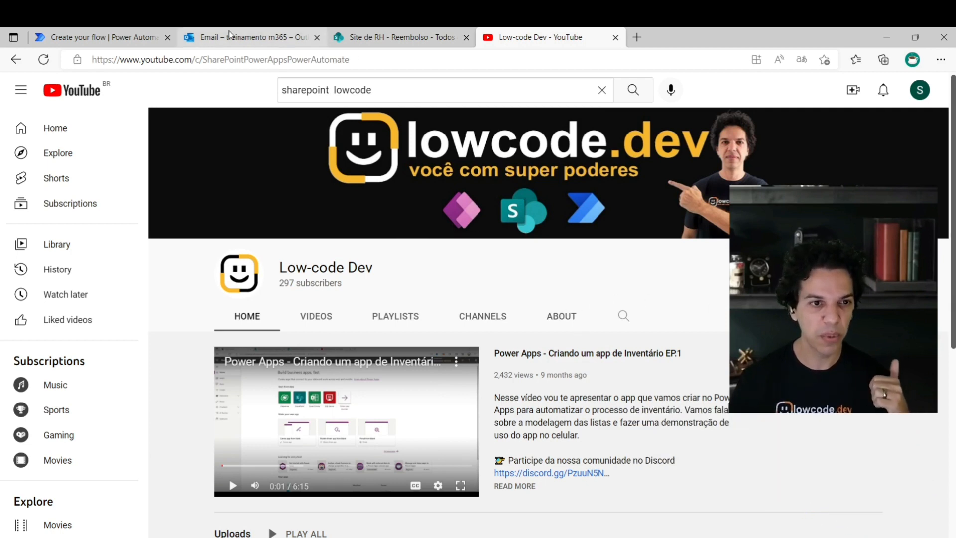
left_click(124, 44)
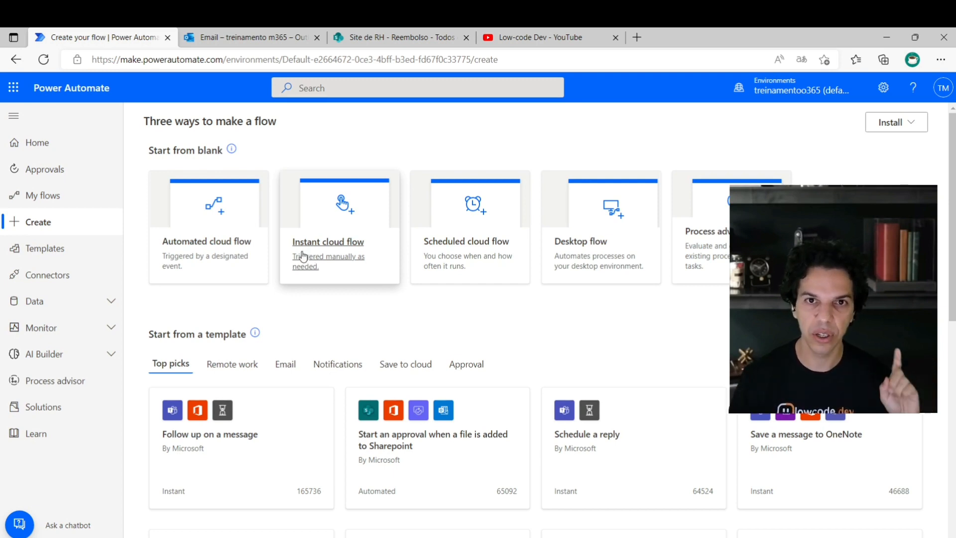
left_click(251, 38)
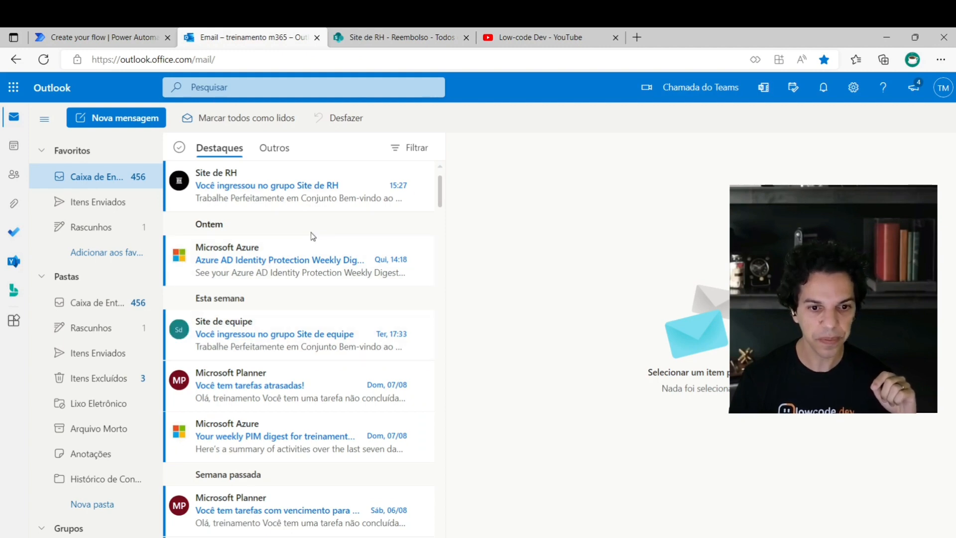
mouse_move(378, 173)
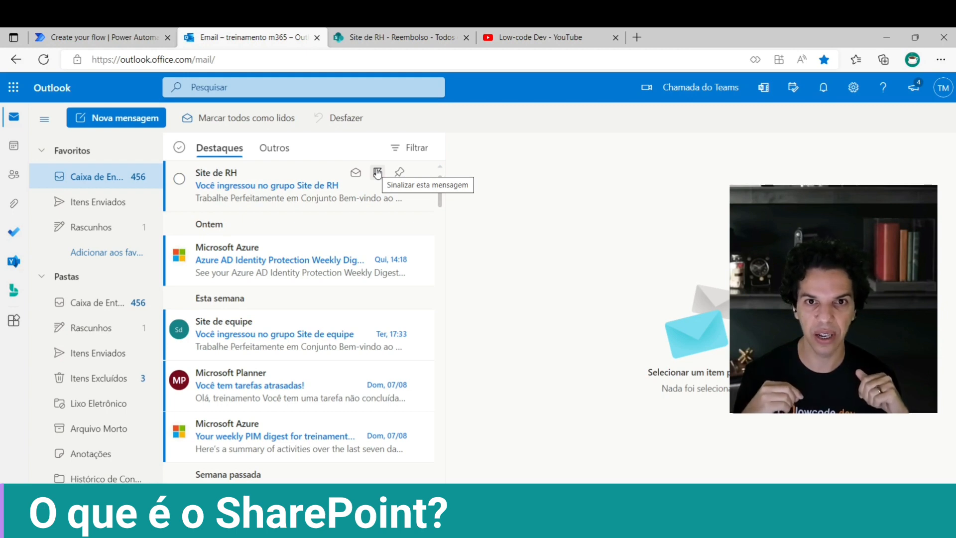
- Switch to the SharePoint Reembolso list and start a new choice (Escolha) column named Status
left_click(381, 40)
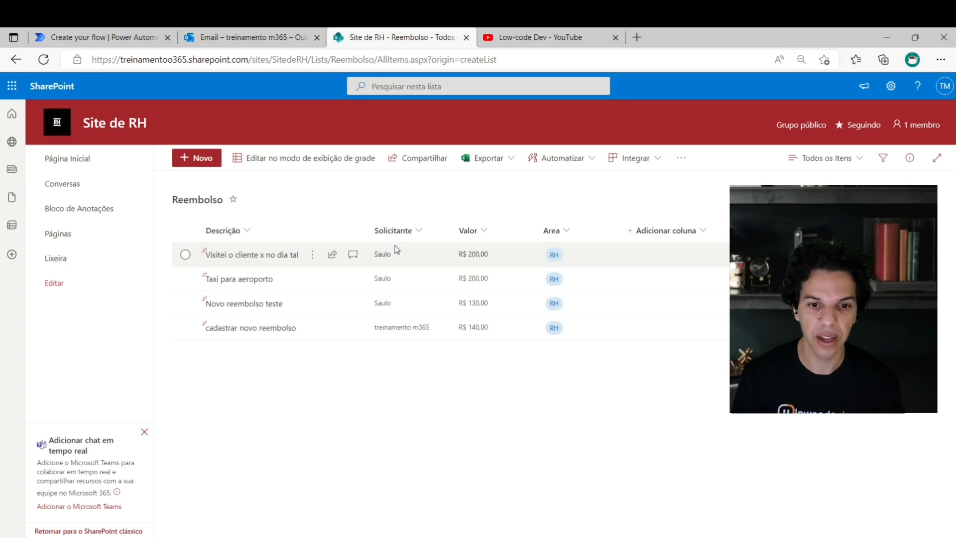
left_click(650, 234)
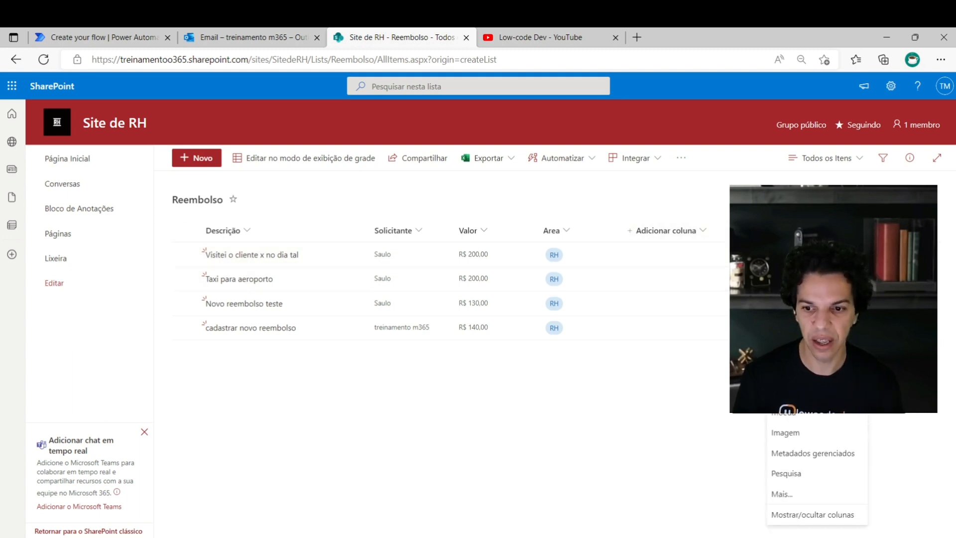
left_click(796, 350)
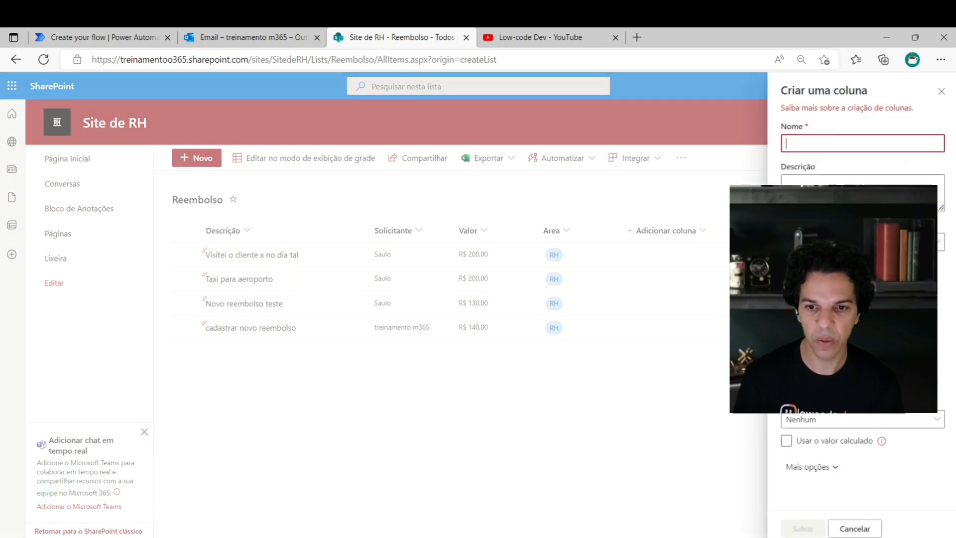
type("Status")
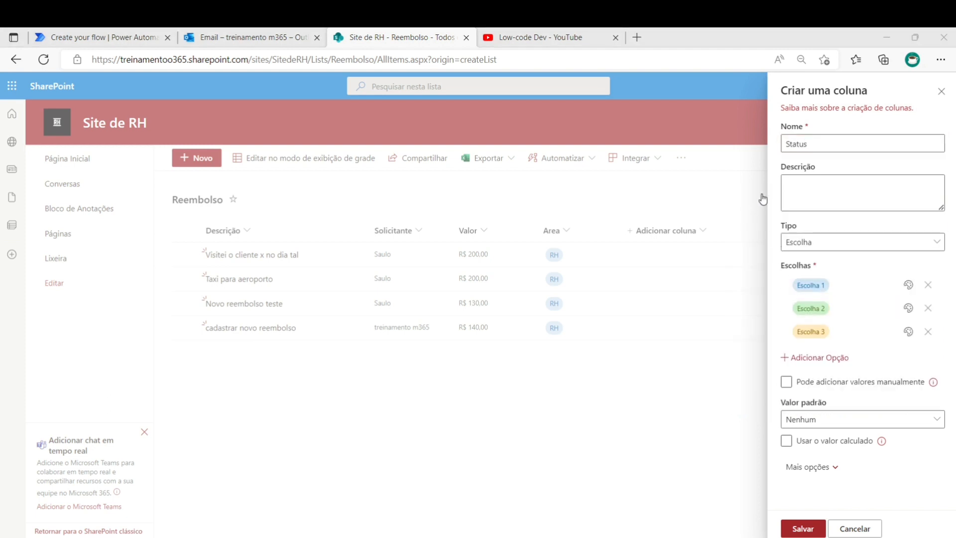
- Name the three choices of the Status column Pendente, Aprovado and Reprovado
left_click(811, 284)
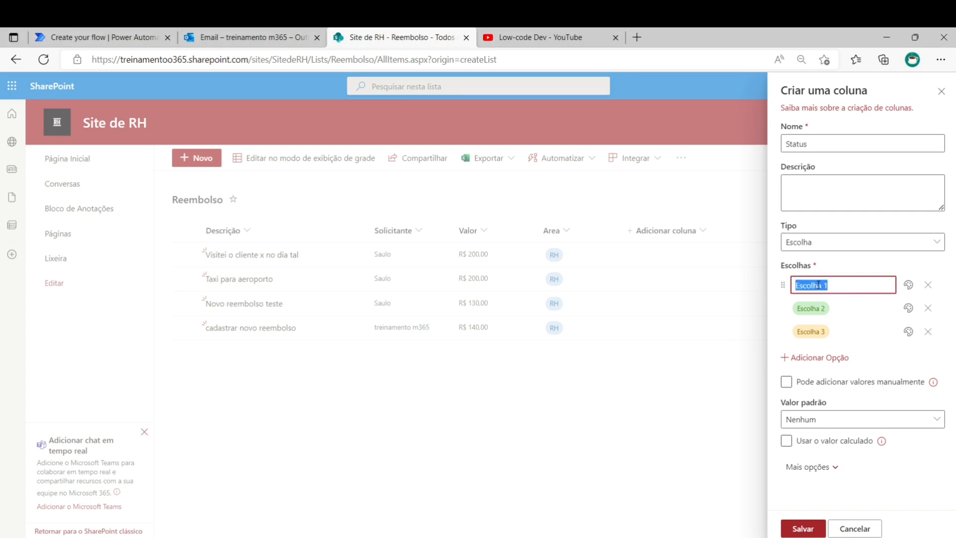
type("Apr")
type("Pendente")
left_click(803, 307)
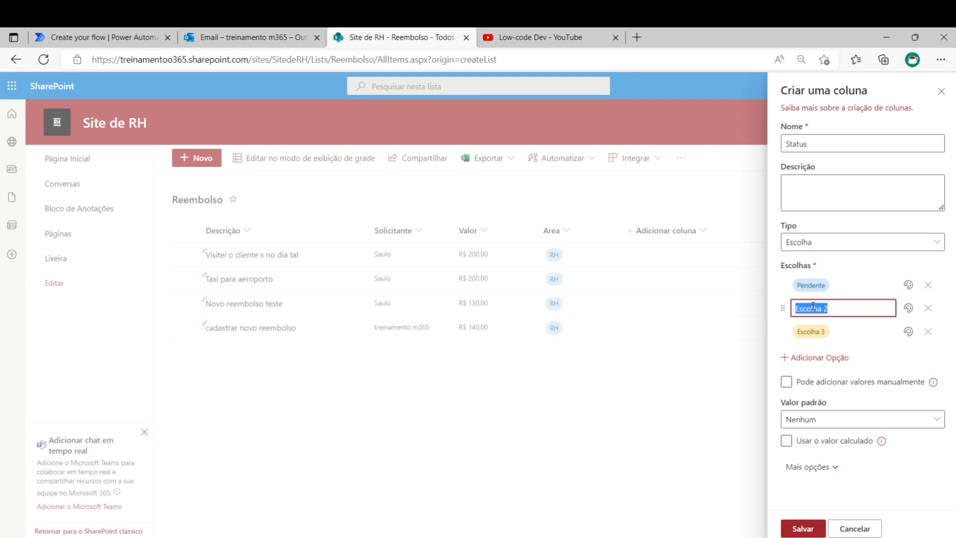
type("Aprovado")
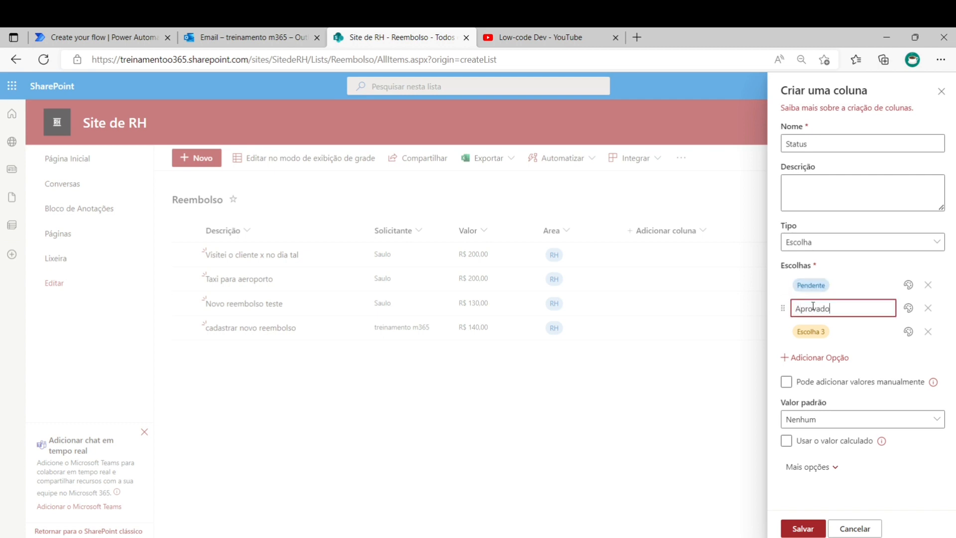
left_click(817, 333)
type("Reprovado")
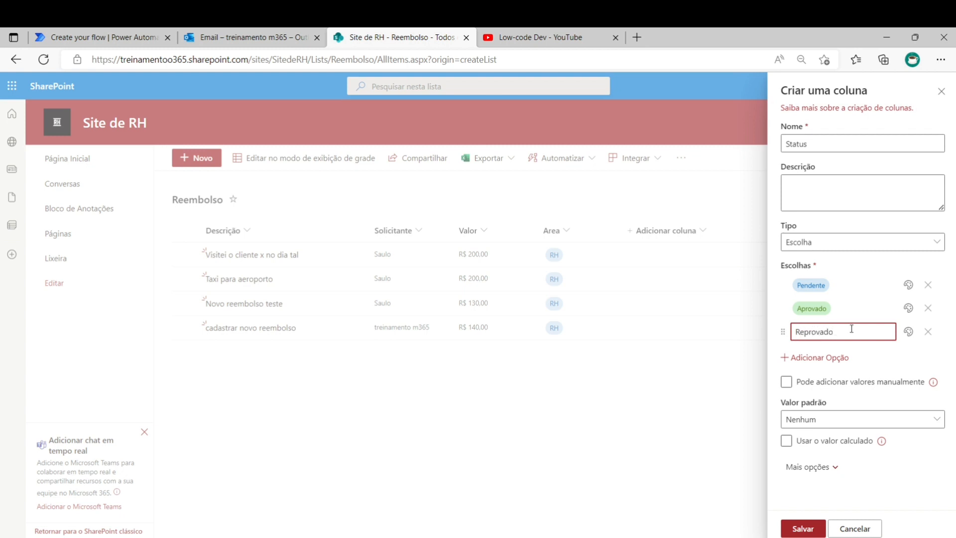
- Give the Reprovado choice a solid red fill and save the Status column
left_click(908, 331)
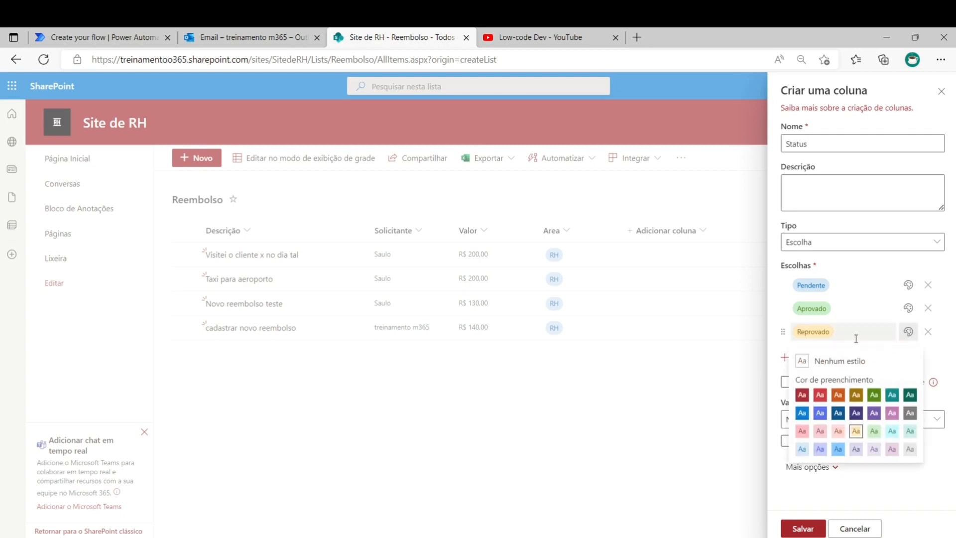
left_click(820, 398)
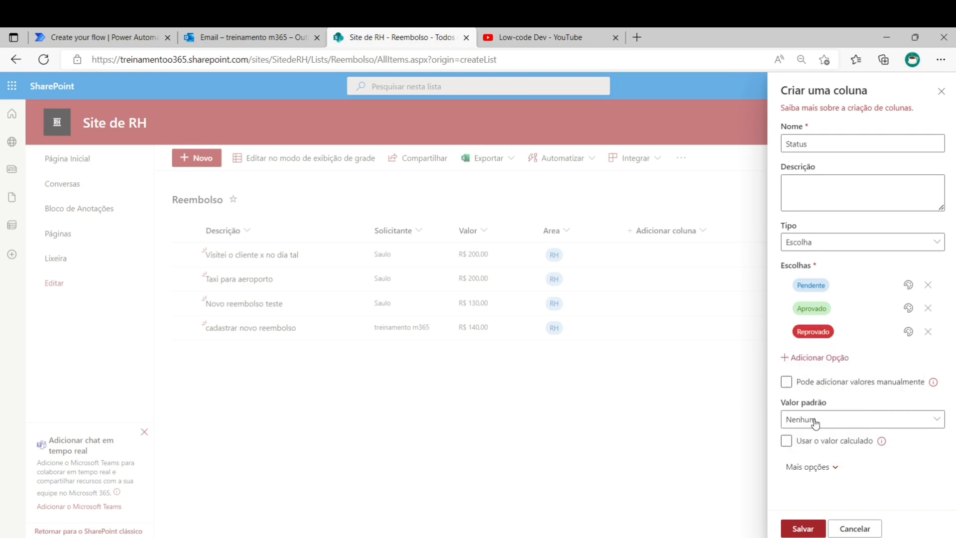
left_click(797, 528)
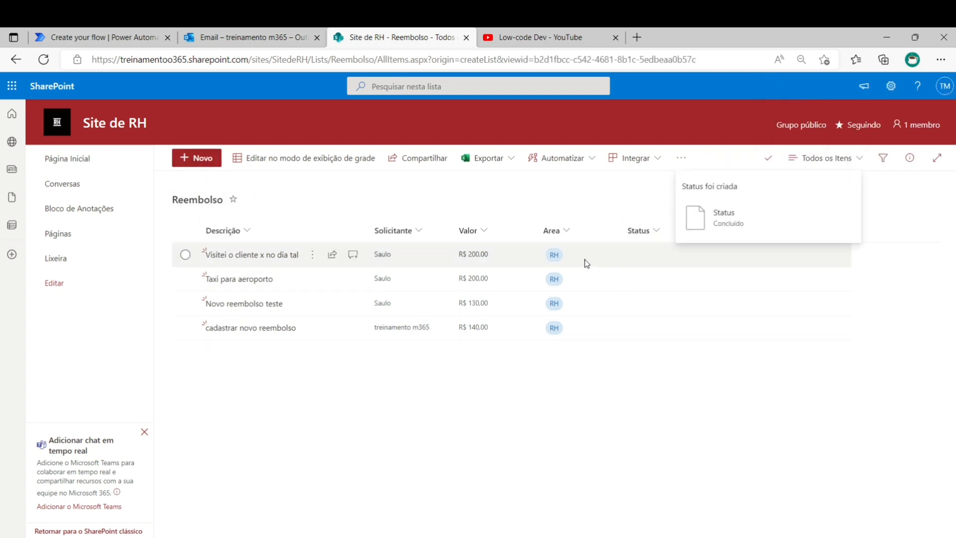
- Edit the Status column so its default value is Pendente and save the change
left_click(657, 231)
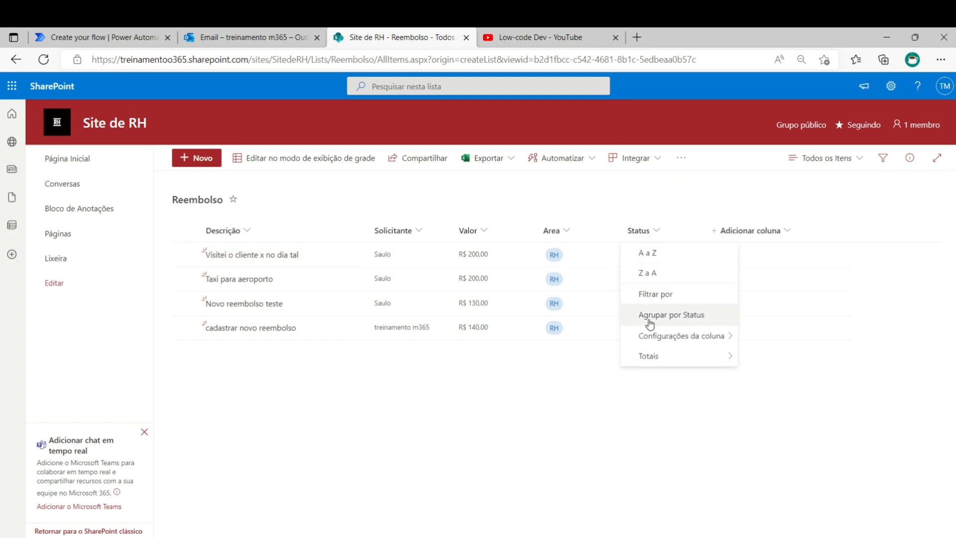
mouse_move(664, 348)
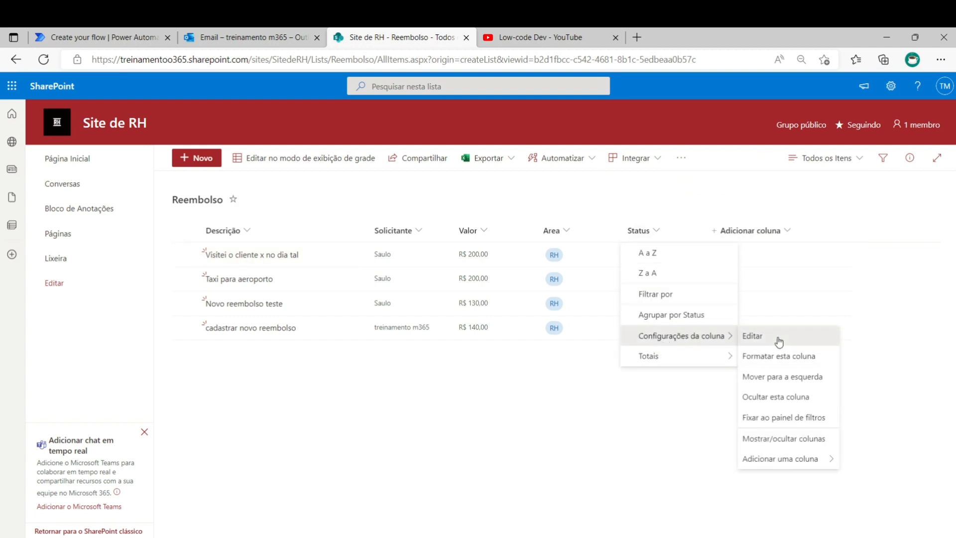
left_click(779, 336)
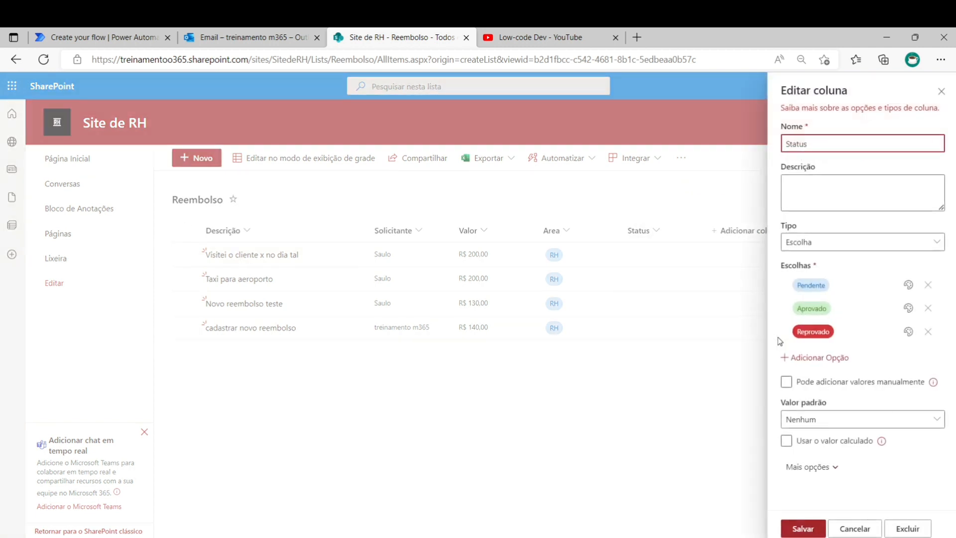
left_click(796, 420)
left_click(796, 458)
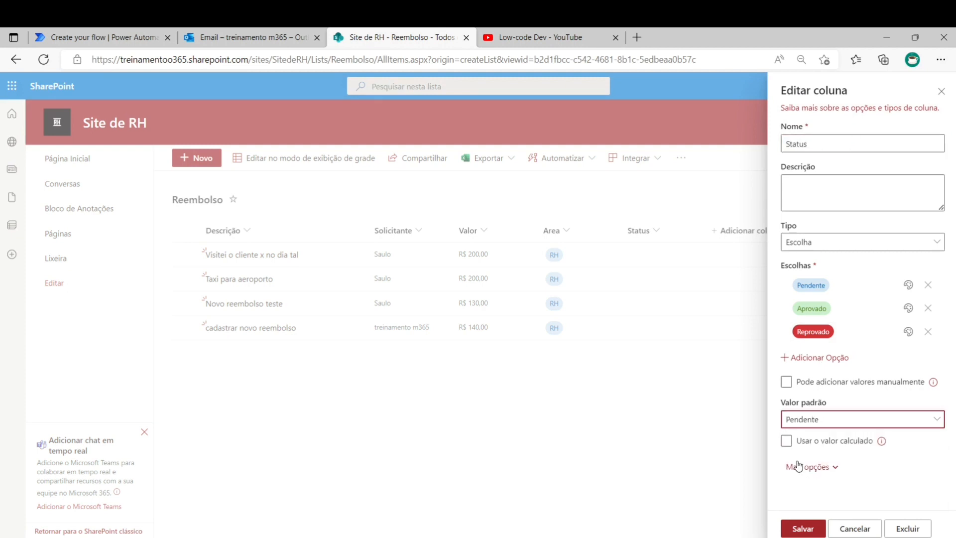
left_click(803, 530)
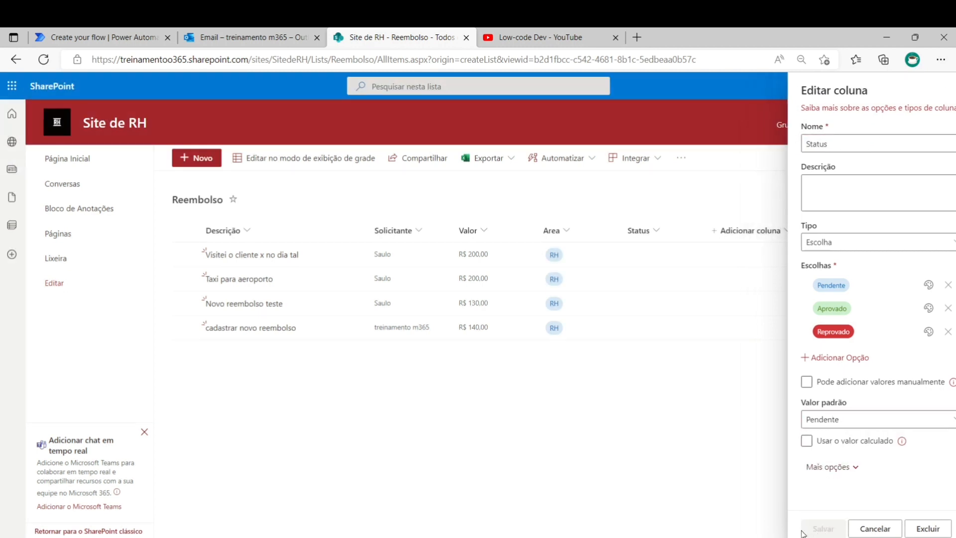
- In grid view, set the Status of all four existing refund items to Pendente and exit the grid
left_click(276, 160)
left_click(555, 257)
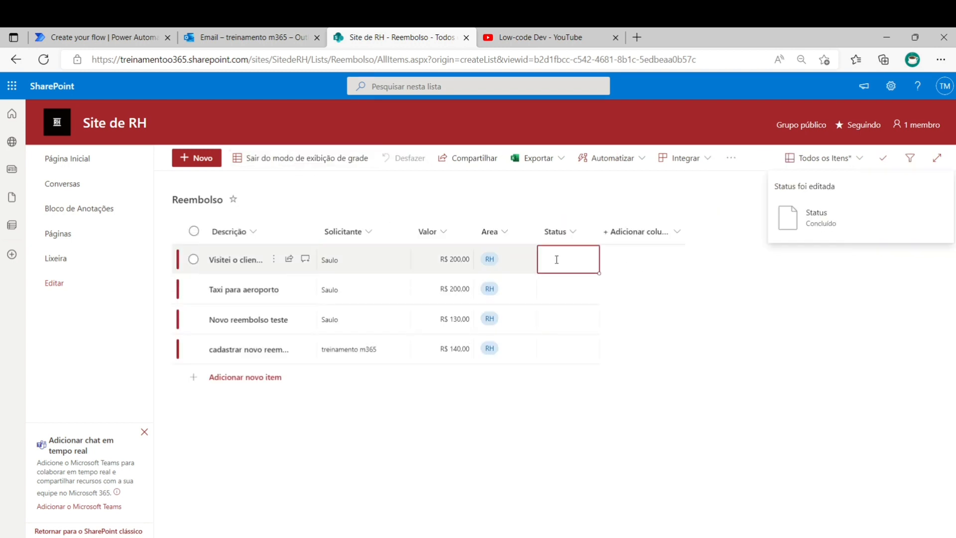
left_click(580, 258)
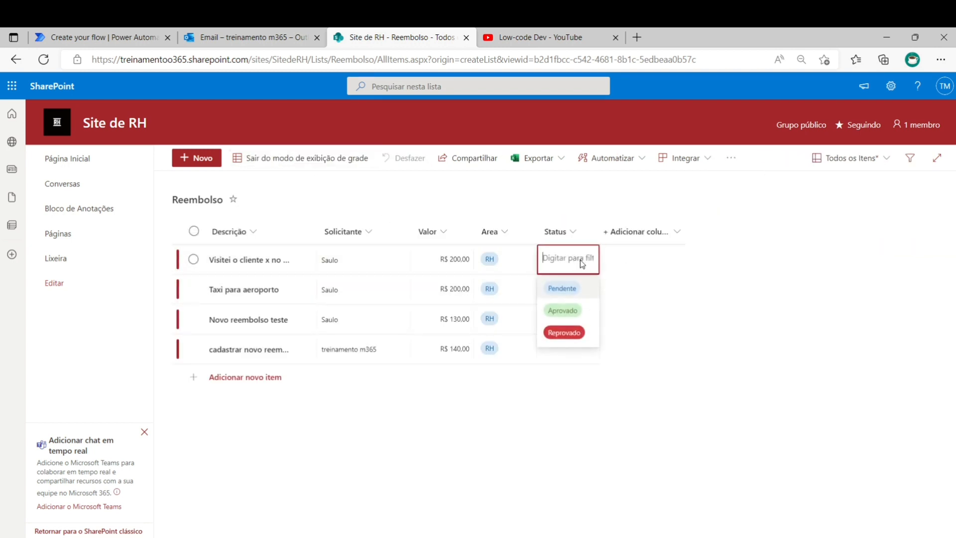
left_click(566, 286)
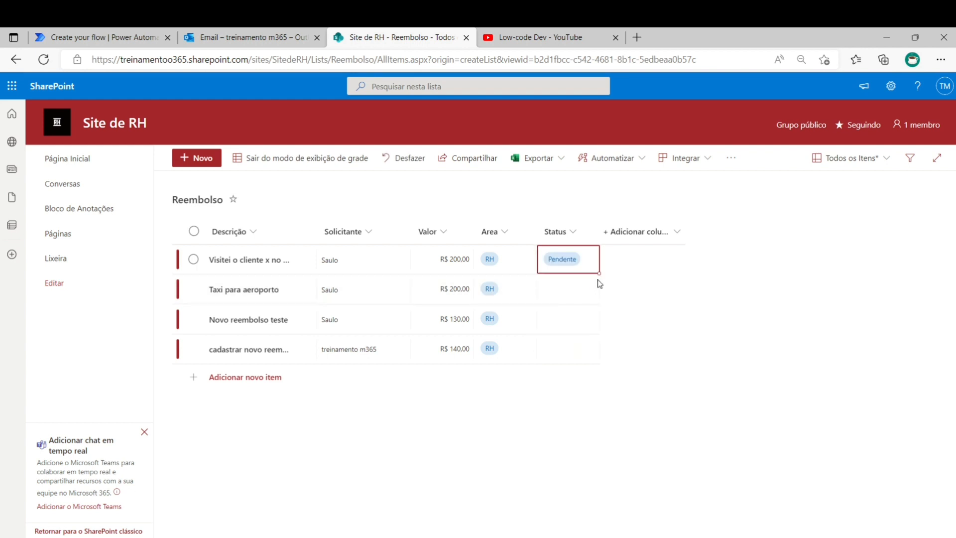
left_click_drag(597, 282, 588, 351)
left_click(400, 292)
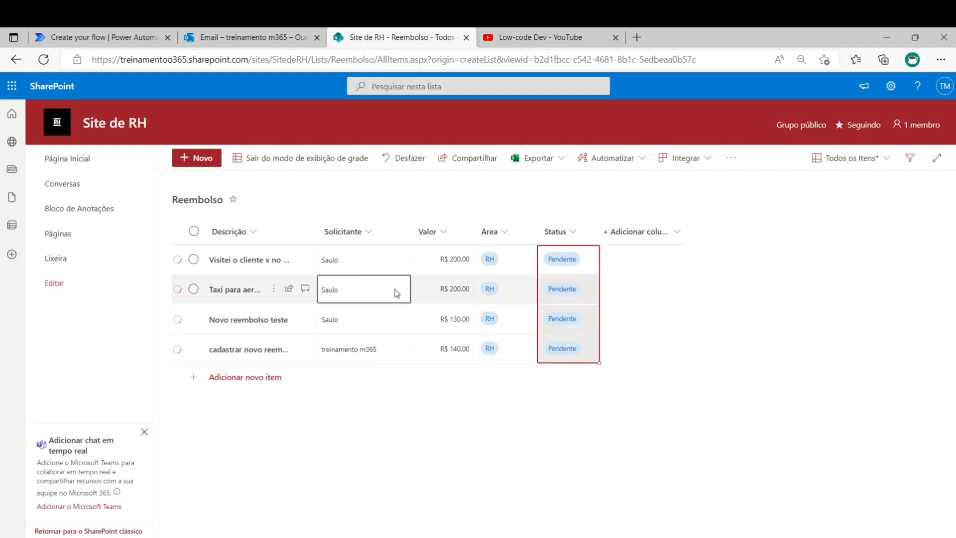
left_click(273, 161)
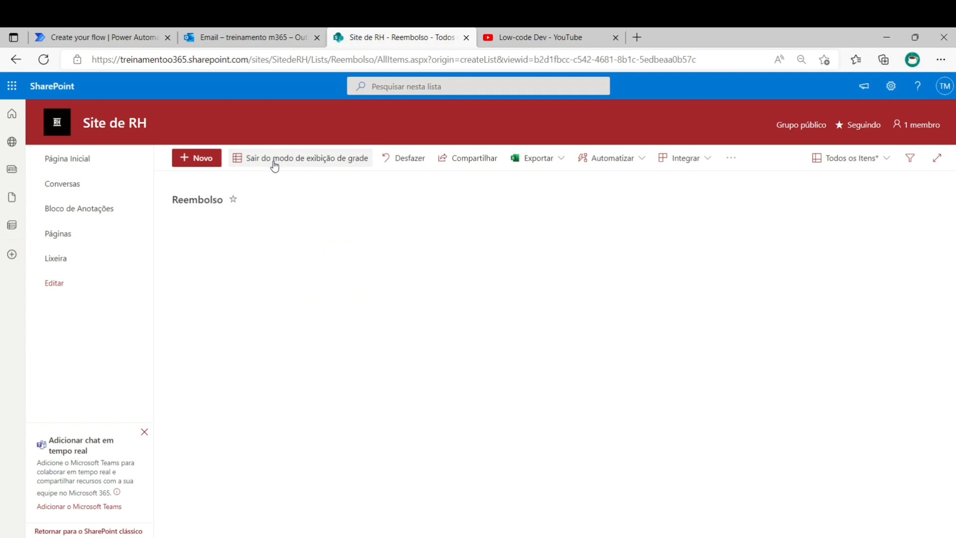
- Check the default Status in a new item form of the Reembolso list and cancel the form
left_click(203, 159)
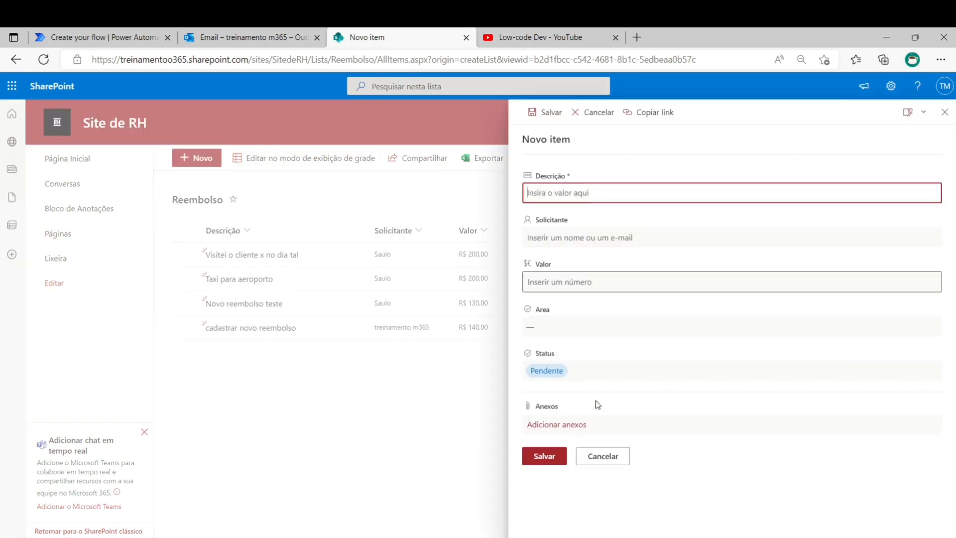
left_click(613, 460)
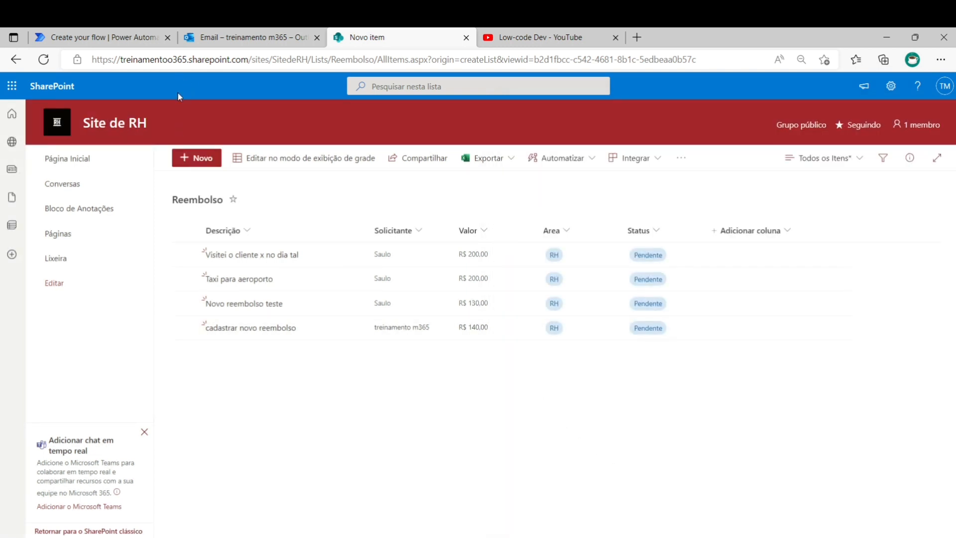
- Switch to Power Automate, set its display language to português (Brasil), save, and dismiss the browser's translation offer
left_click(141, 44)
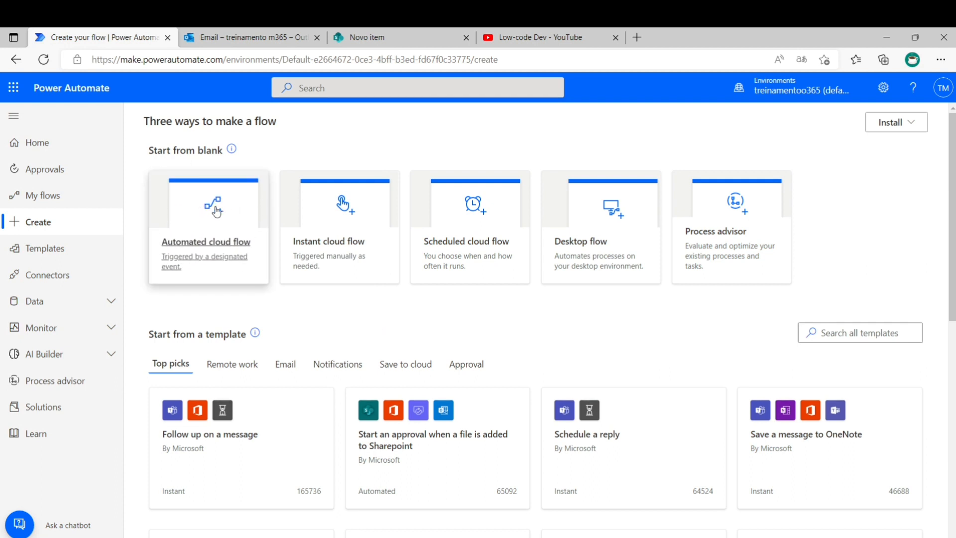
left_click(883, 87)
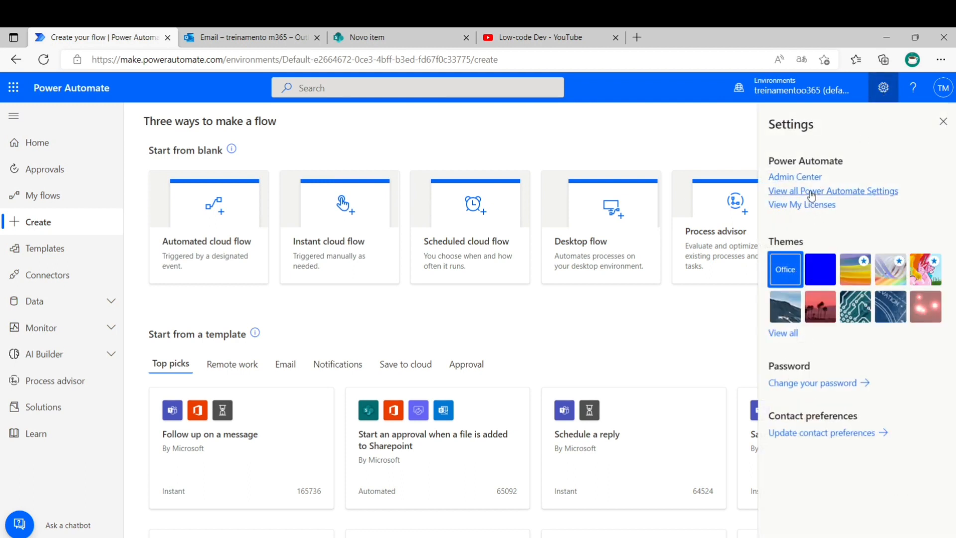
left_click(796, 192)
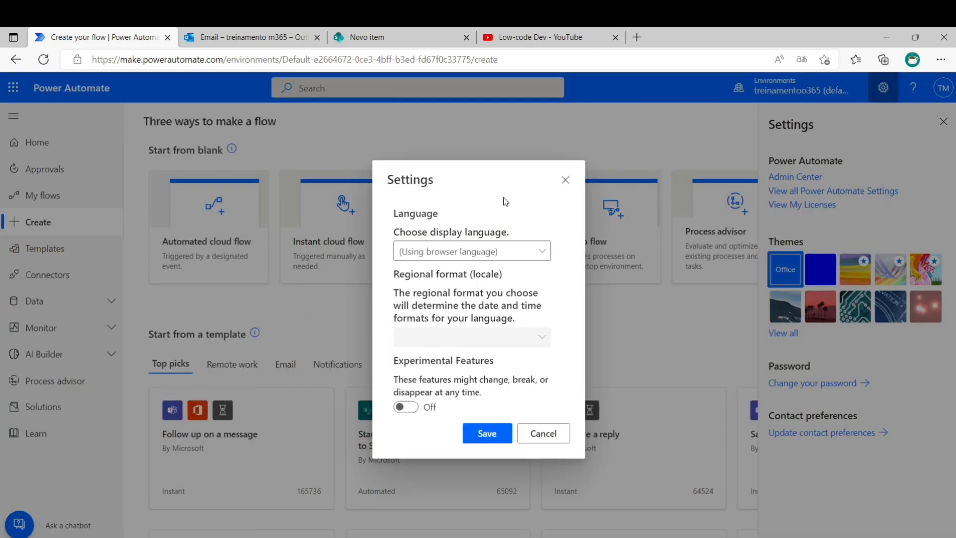
left_click(443, 250)
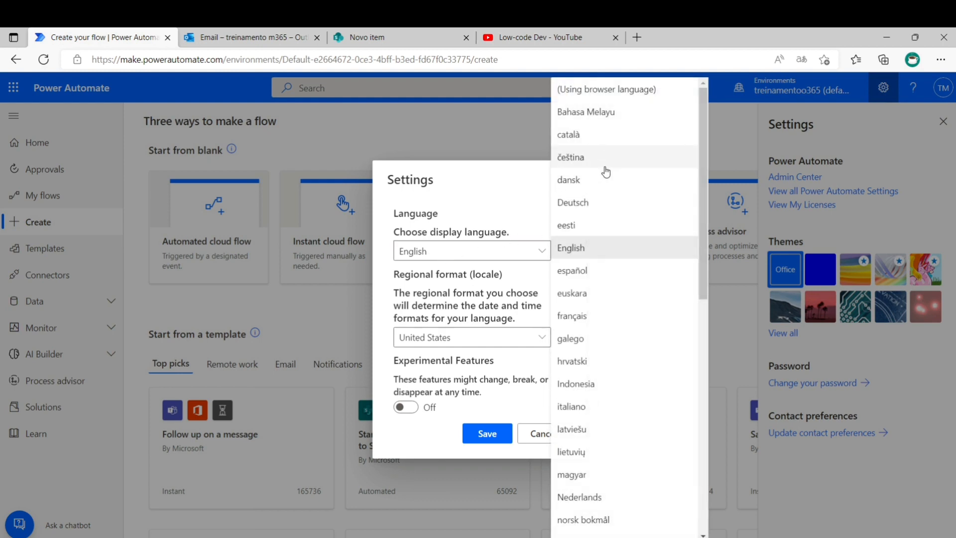
scroll(616, 348, "down", 3)
scroll(612, 358, "down", 1)
left_click(582, 284)
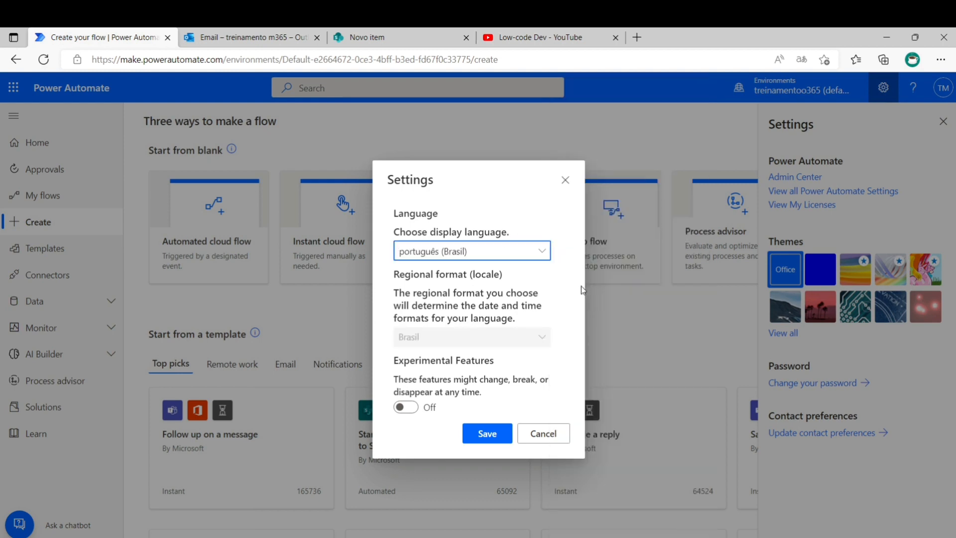
left_click(491, 441)
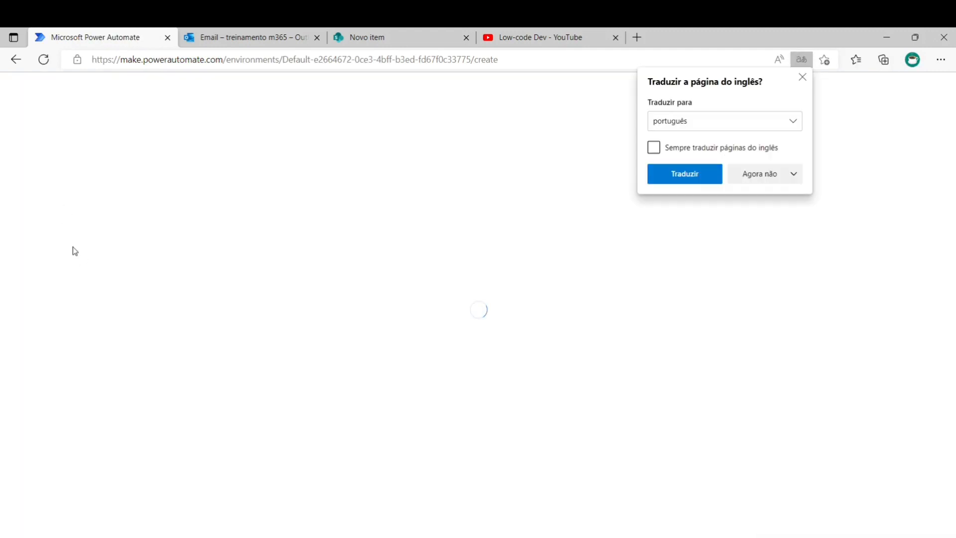
left_click(801, 77)
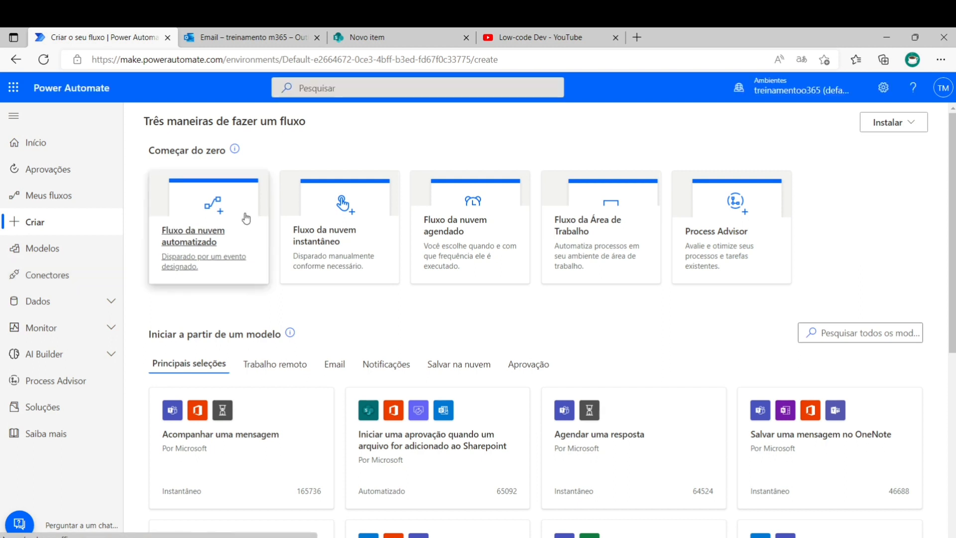
- Create an automated cloud flow named Reembolso de despesas with the SharePoint trigger Quando um item é criado
left_click(212, 208)
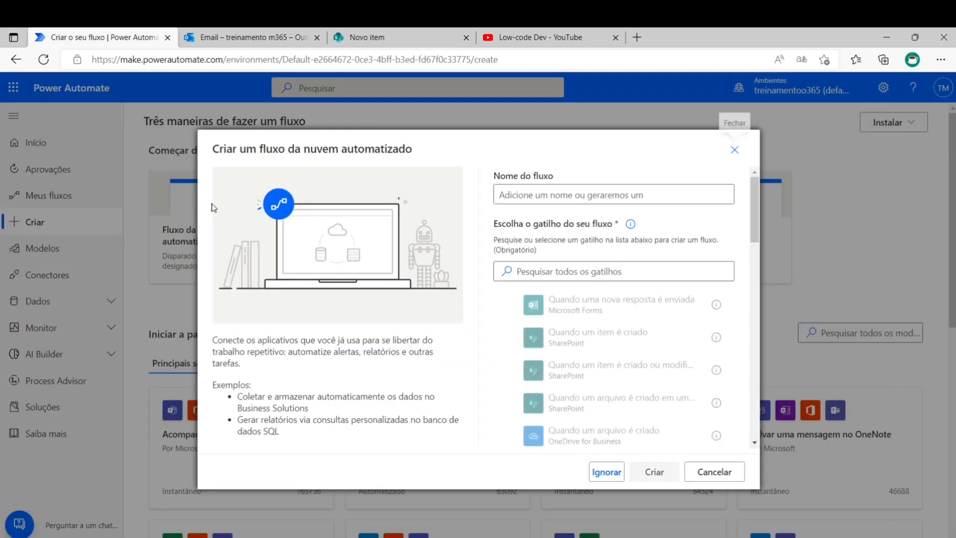
left_click(589, 340)
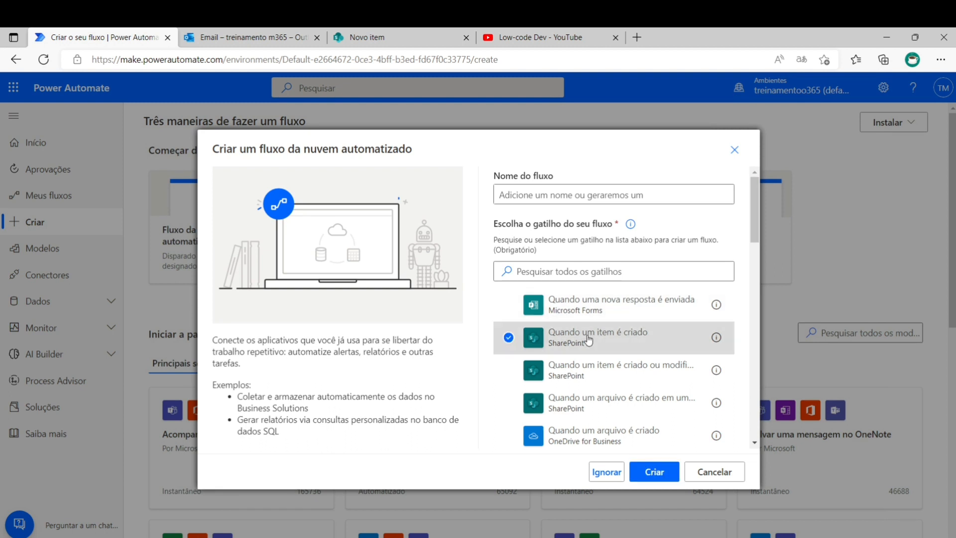
left_click(532, 198)
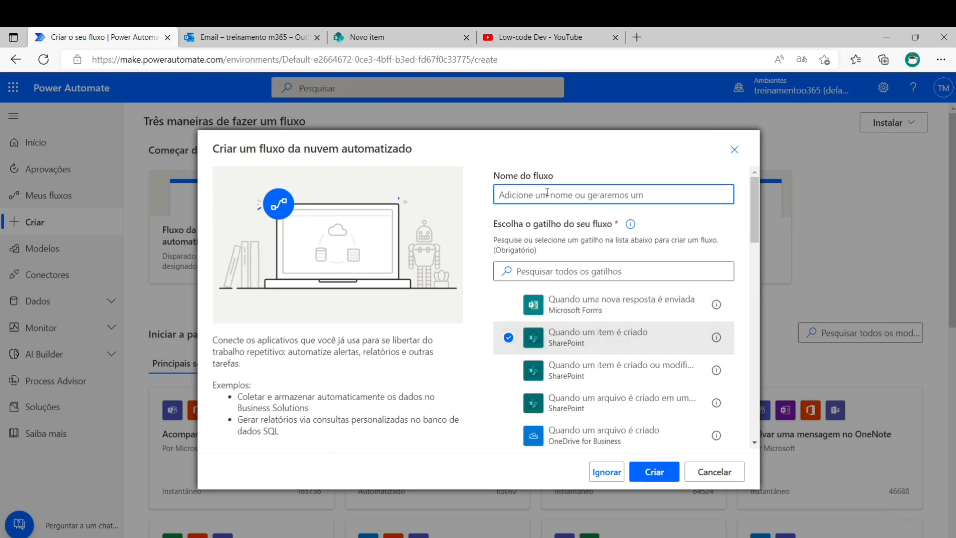
type("Reembol")
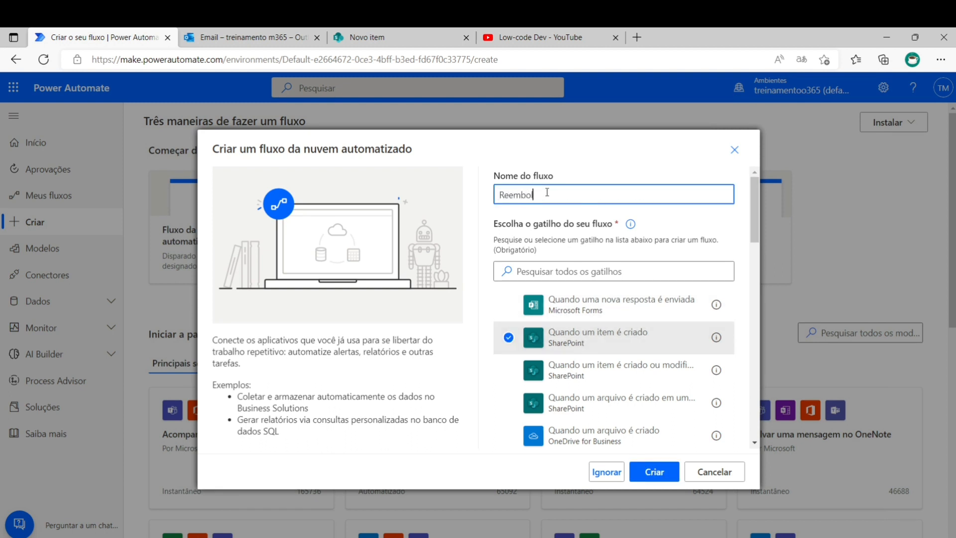
type("so de despesas")
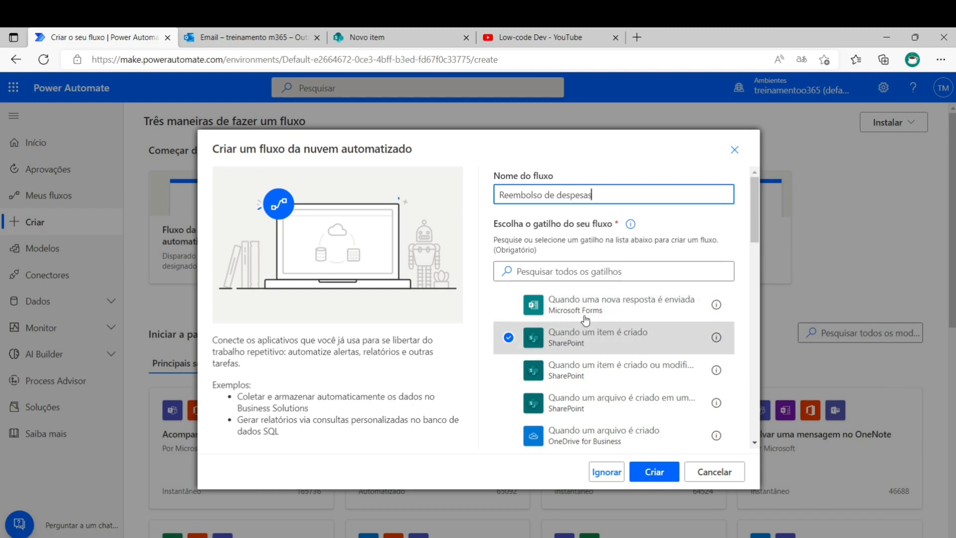
left_click(651, 470)
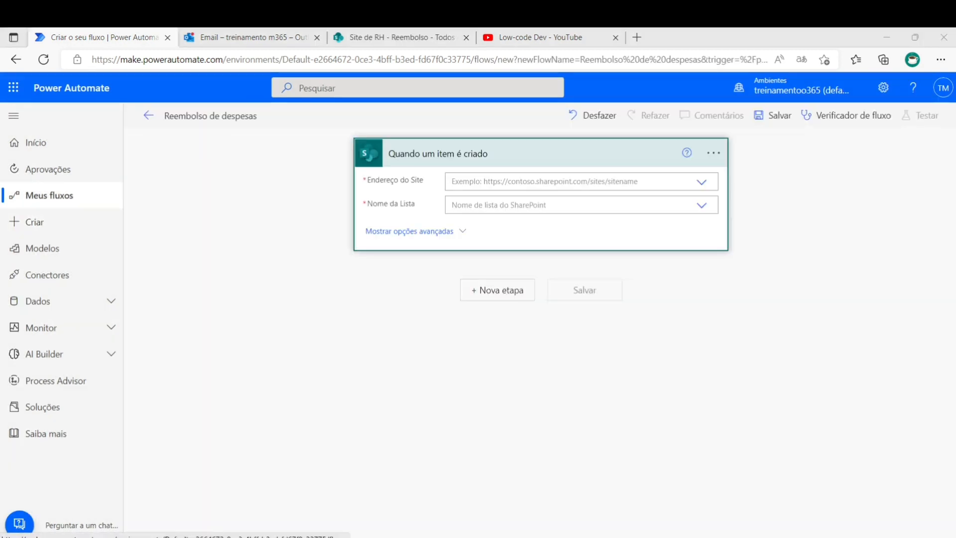
- Point the trigger to the Site de RH site and its Reembolso list, checking both against the SharePoint list page
left_click(489, 180)
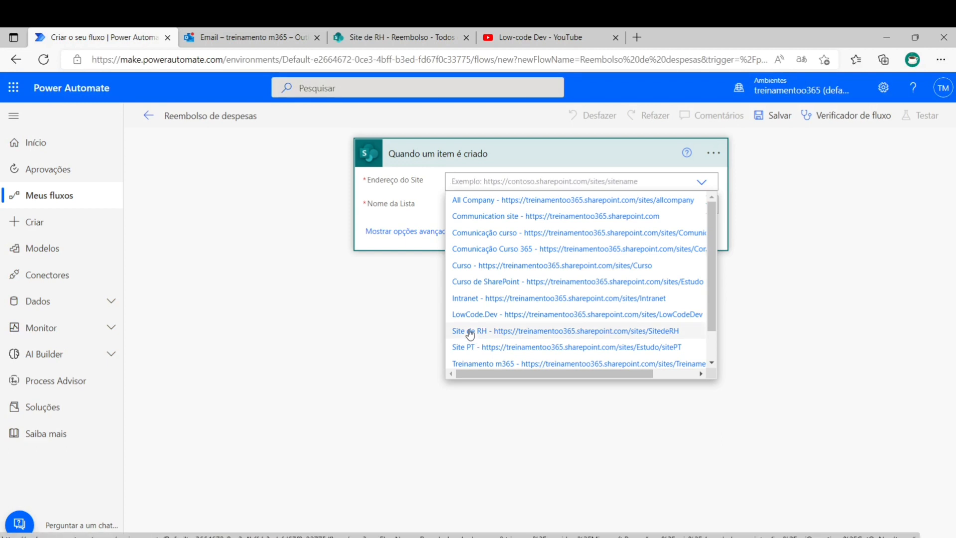
left_click(469, 332)
left_click(367, 33)
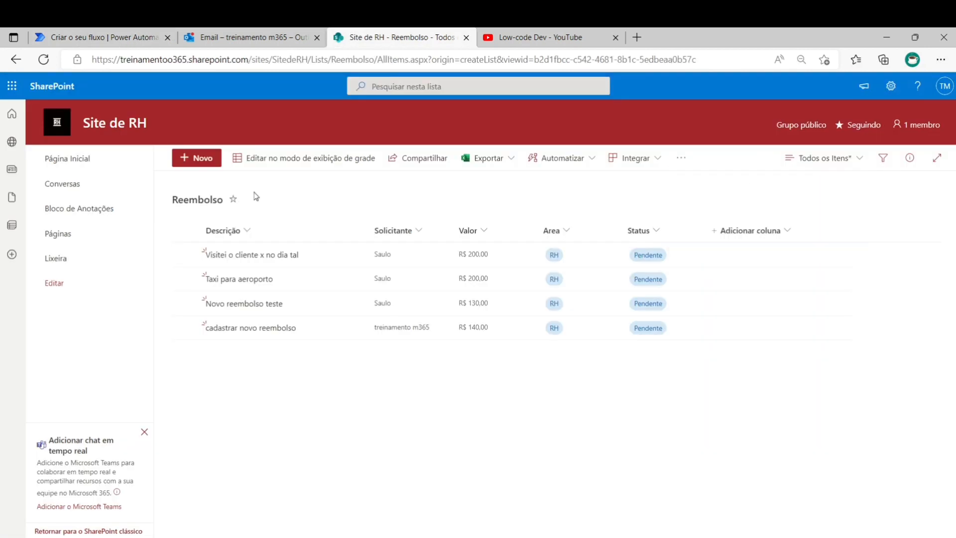
left_click(118, 38)
left_click(472, 205)
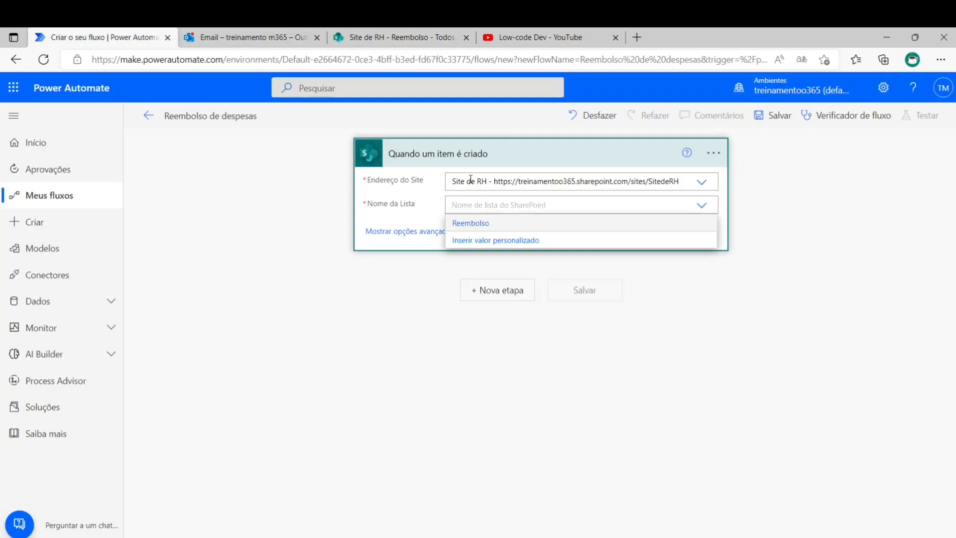
left_click(456, 223)
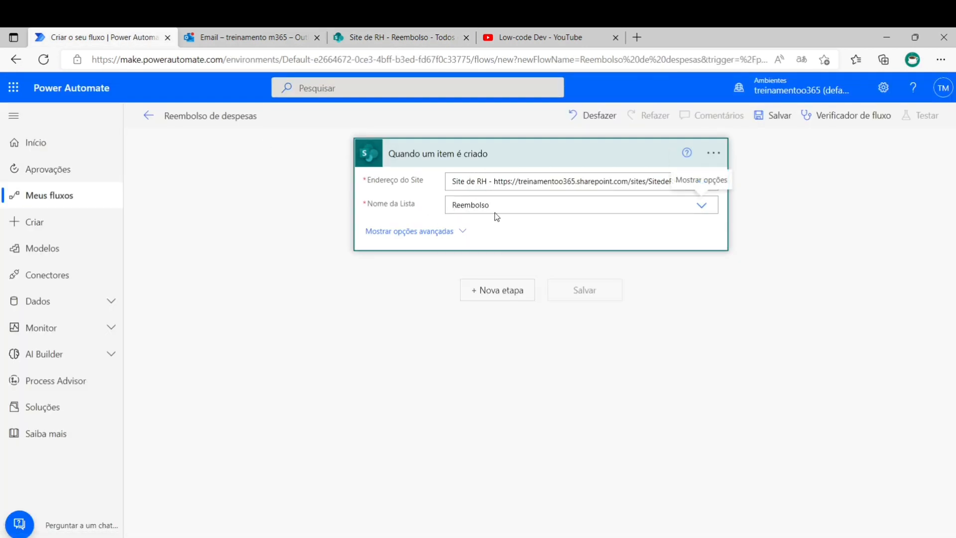
left_click(400, 44)
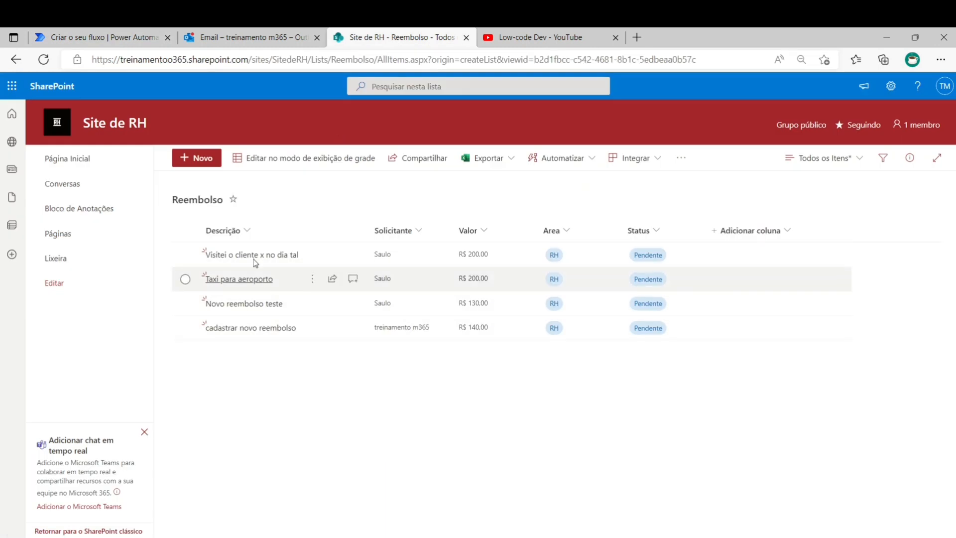
left_click(134, 40)
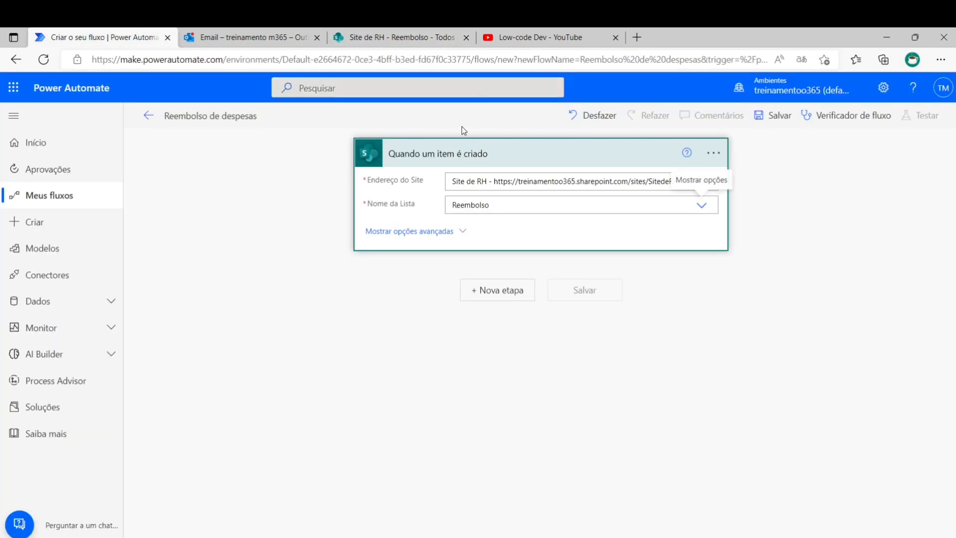
- Add the Office 365 Users action Obter gerenciador (V2) as the flow step after the trigger
left_click(493, 290)
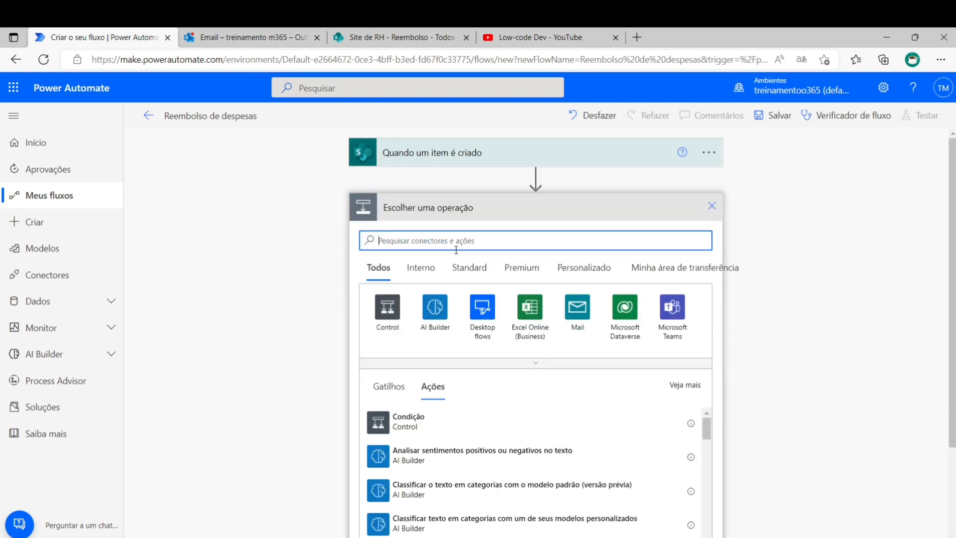
type("office")
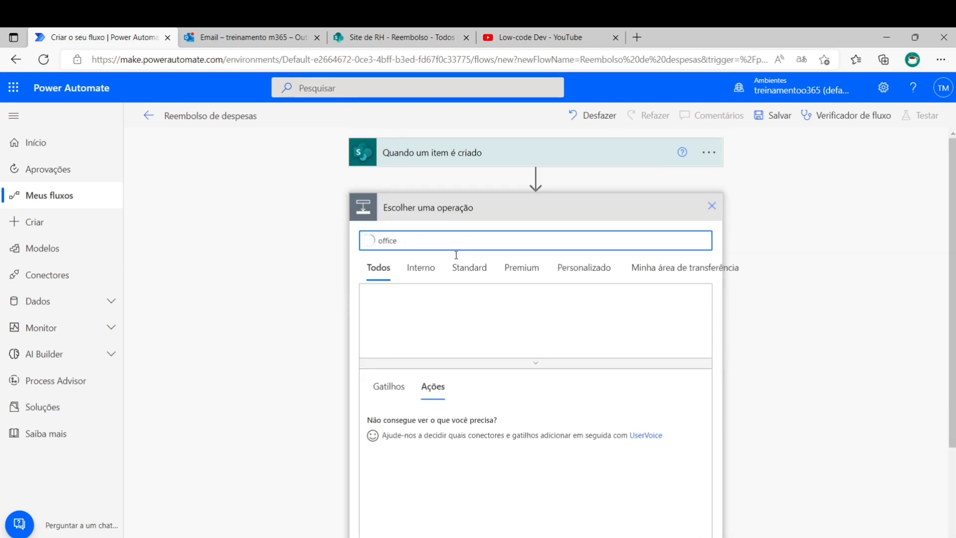
left_click(487, 312)
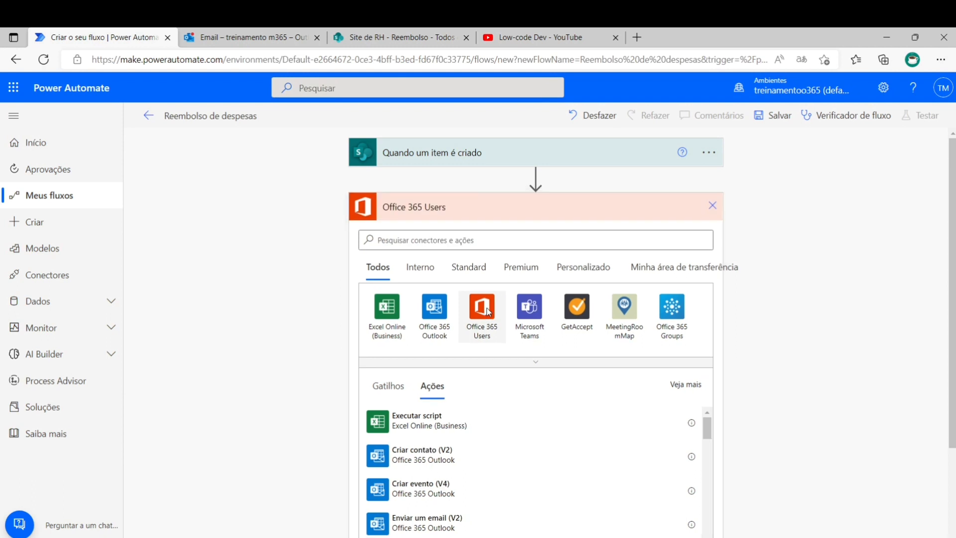
scroll(494, 408, "down", 1)
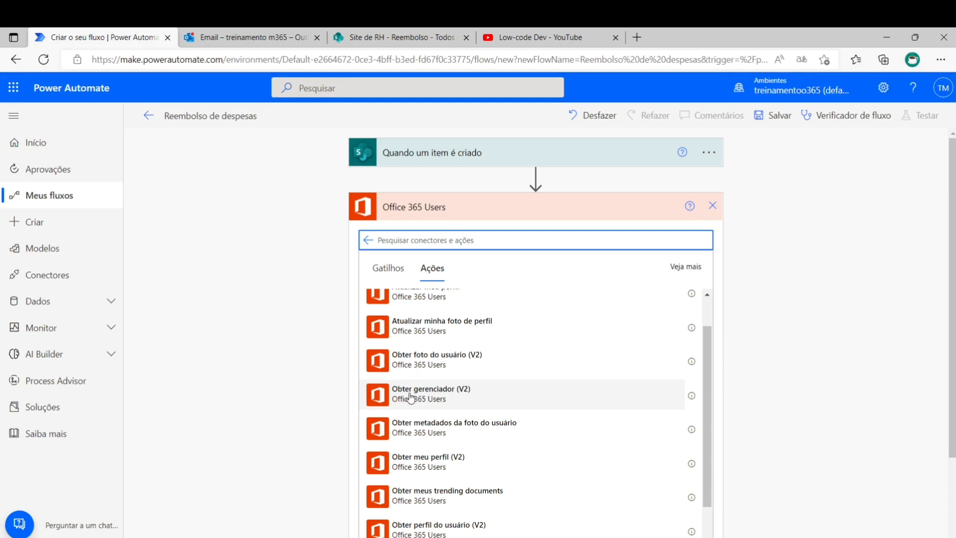
left_click(410, 396)
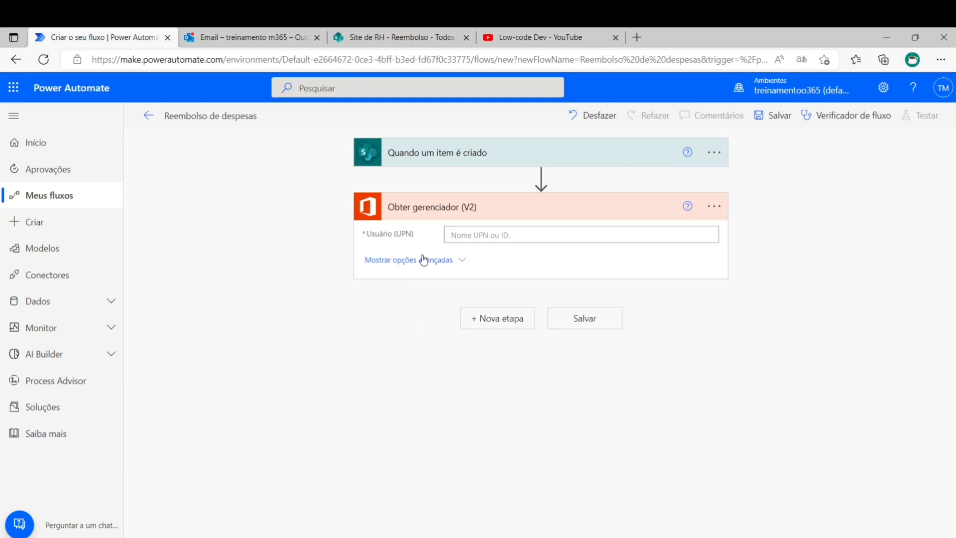
- Set Usuário (UPN) in Obter gerenciador (V2) to the dynamic value Solicitante Email, consulting the Reembolso list for the requester column
left_click(483, 237)
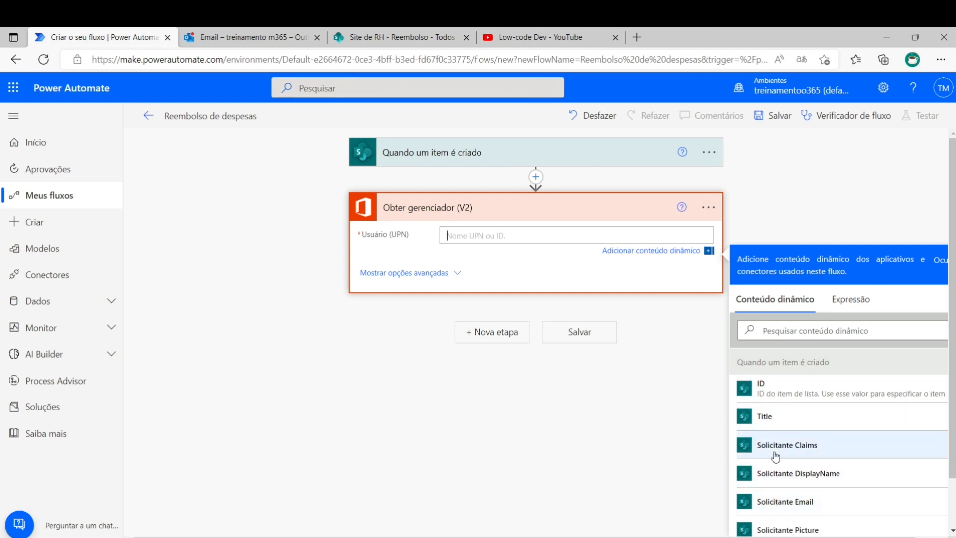
left_click(396, 37)
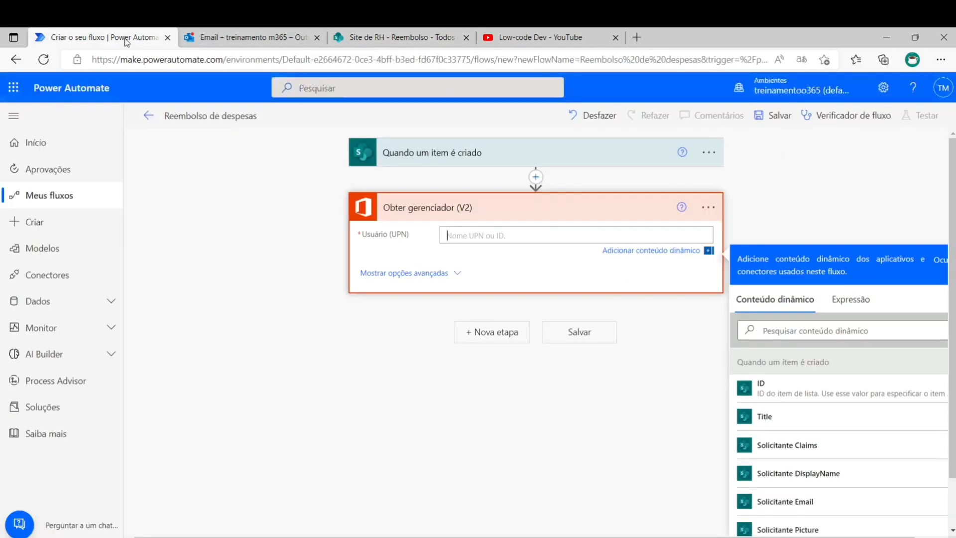
left_click(95, 37)
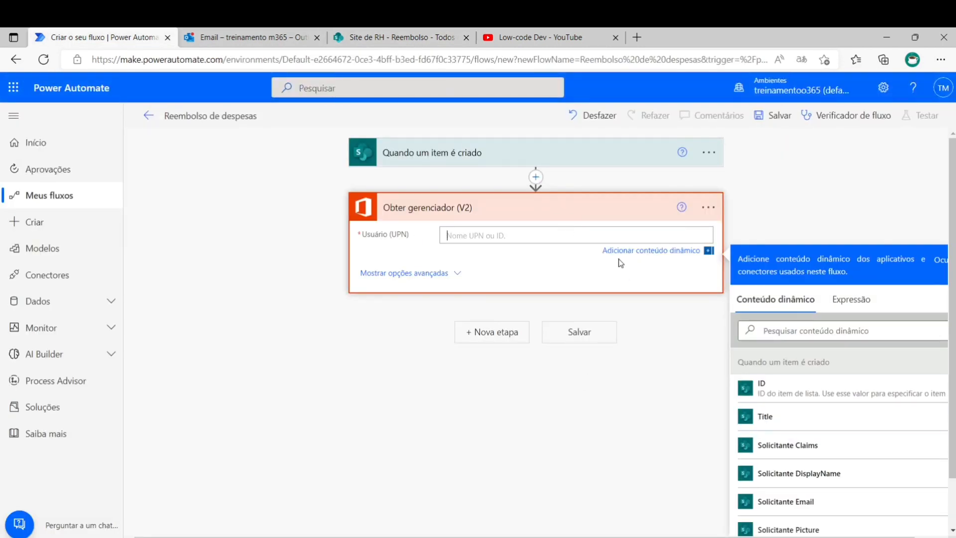
scroll(811, 466, "down", 1)
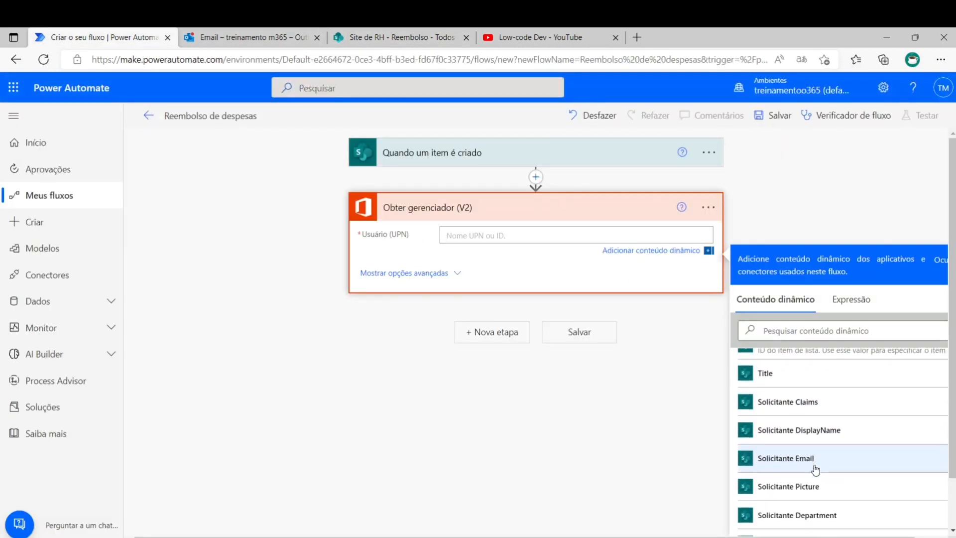
scroll(815, 469, "down", 4)
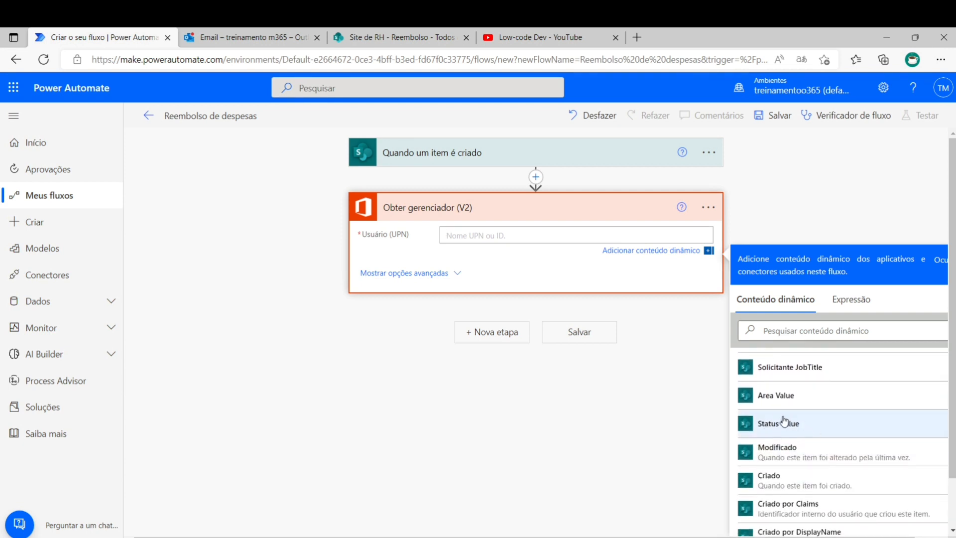
scroll(792, 433, "up", 5)
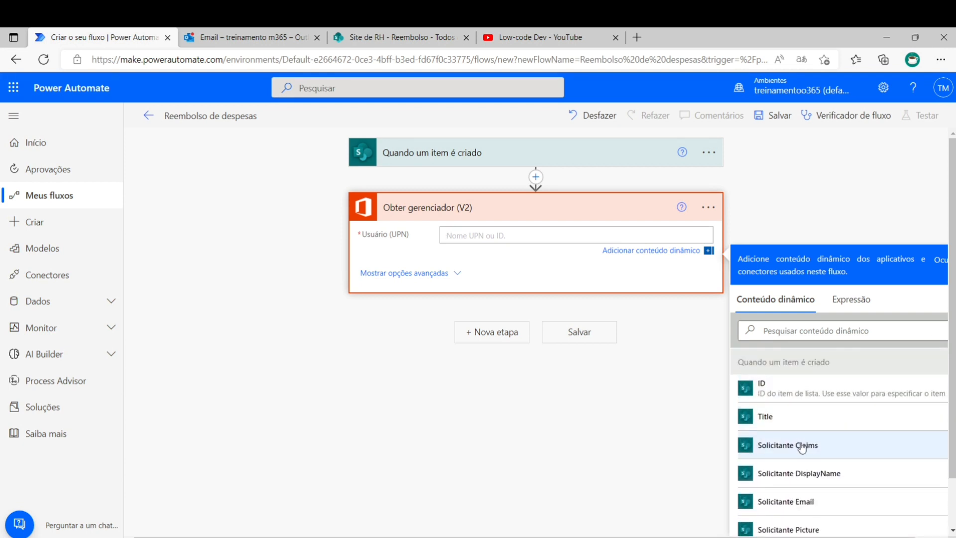
left_click(785, 501)
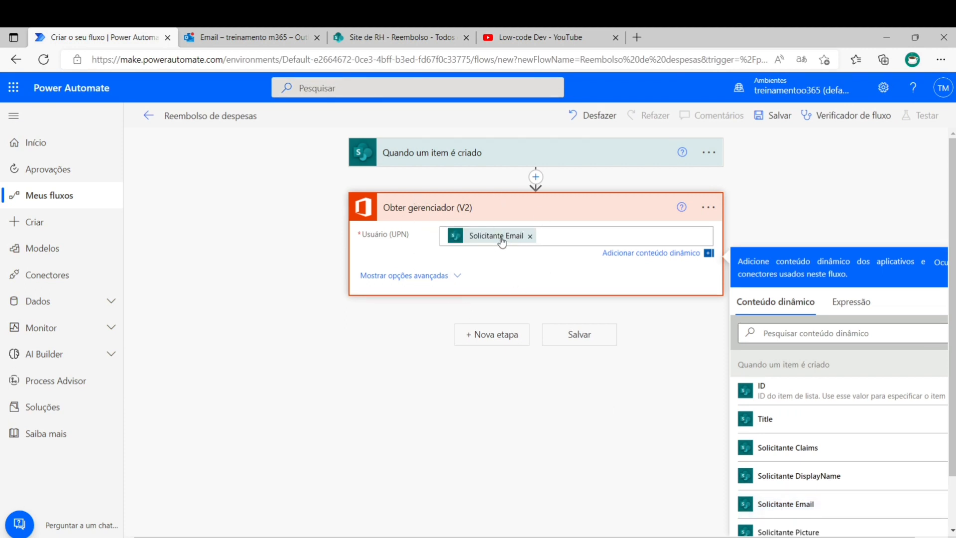
mouse_move(501, 243)
left_click(348, 39)
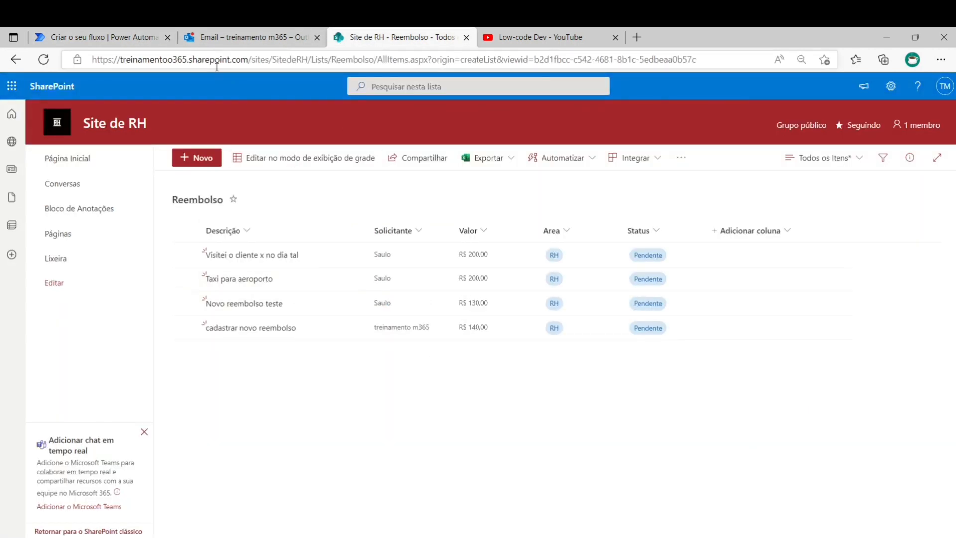
left_click(136, 36)
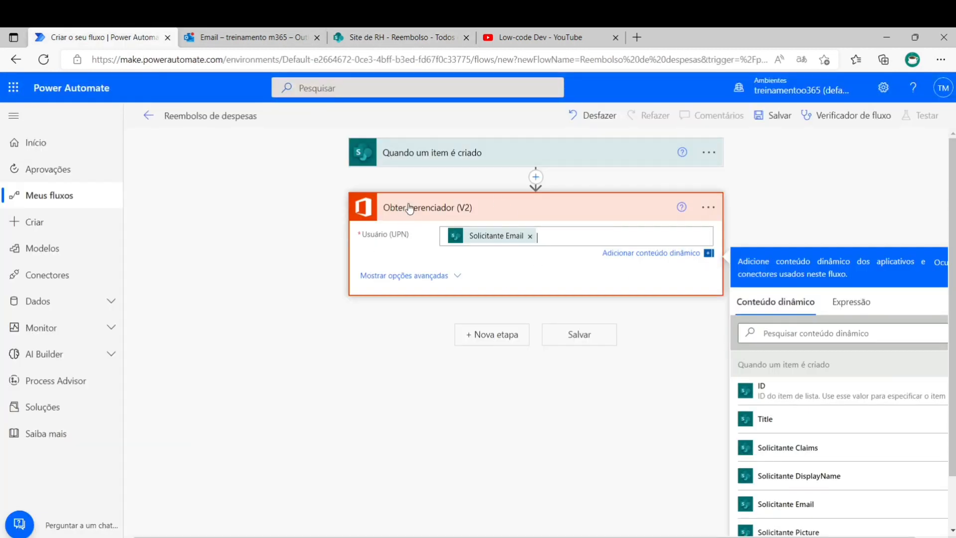
- Add the Aprovações action Iniciar e aguardar uma aprovação after the Obter gerenciador (V2) step
left_click(490, 337)
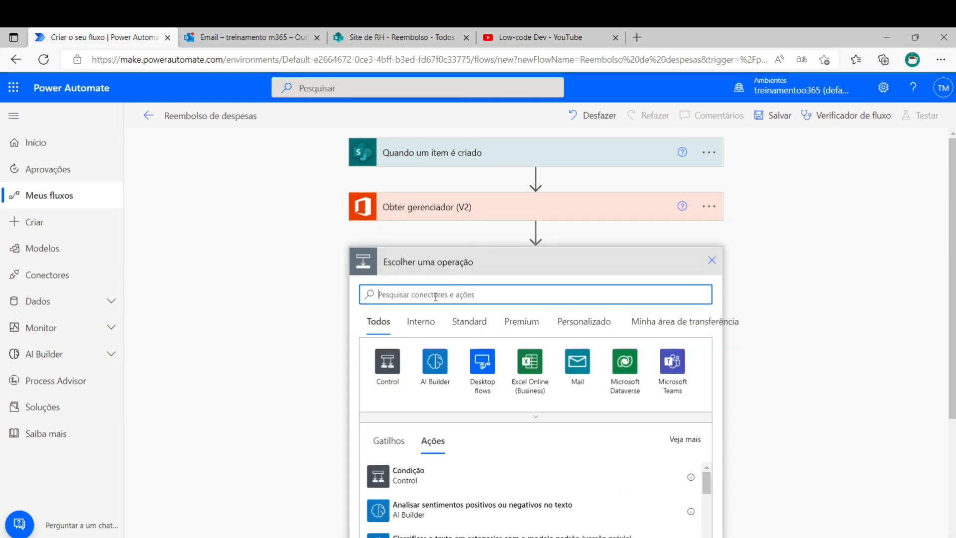
type("aprova")
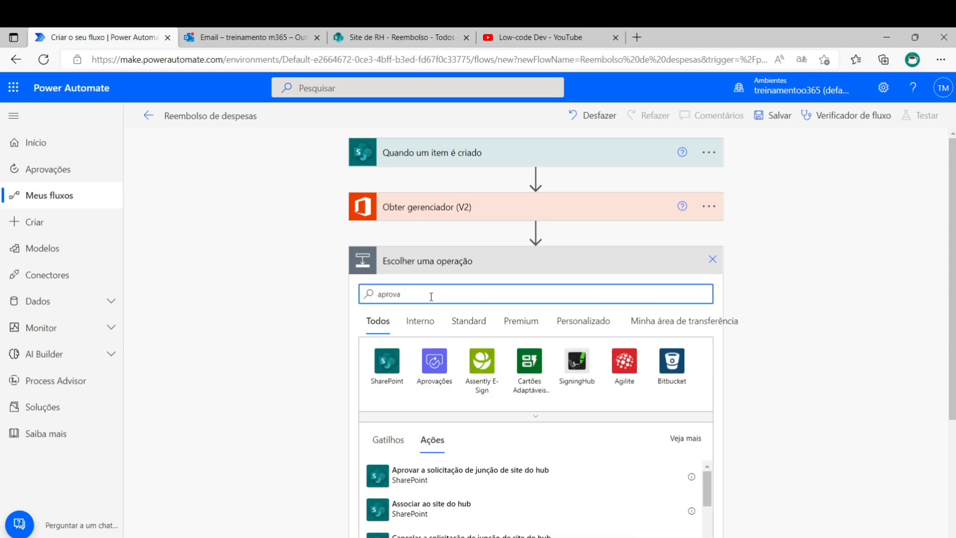
left_click(428, 371)
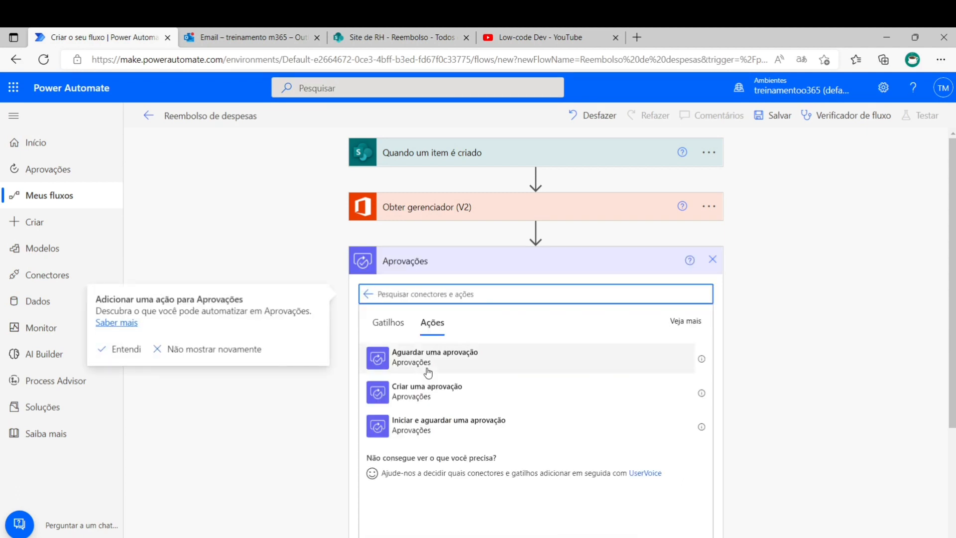
left_click(409, 426)
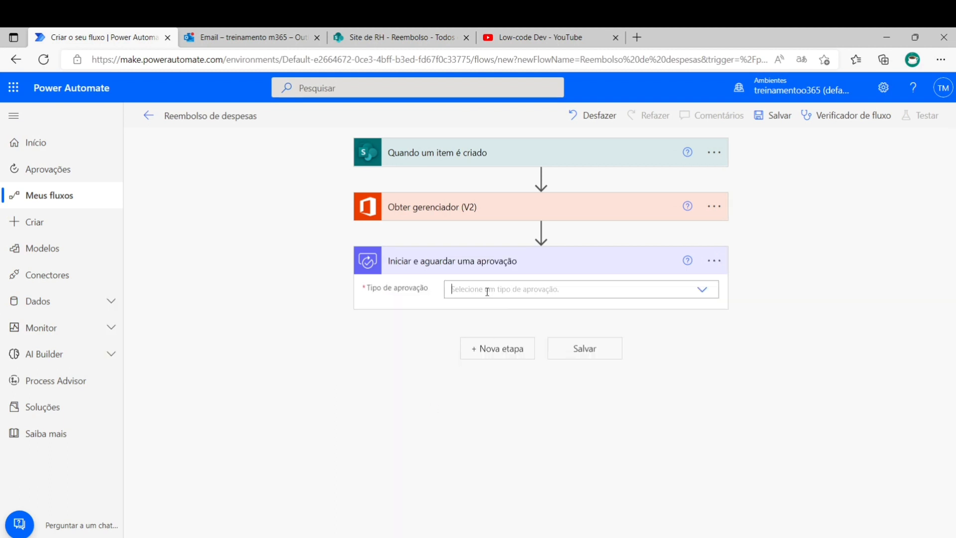
- Set the approval type to Aprovar/Rejeitar – Primeiro a responder and its title to Aprovar reembolso
left_click(487, 291)
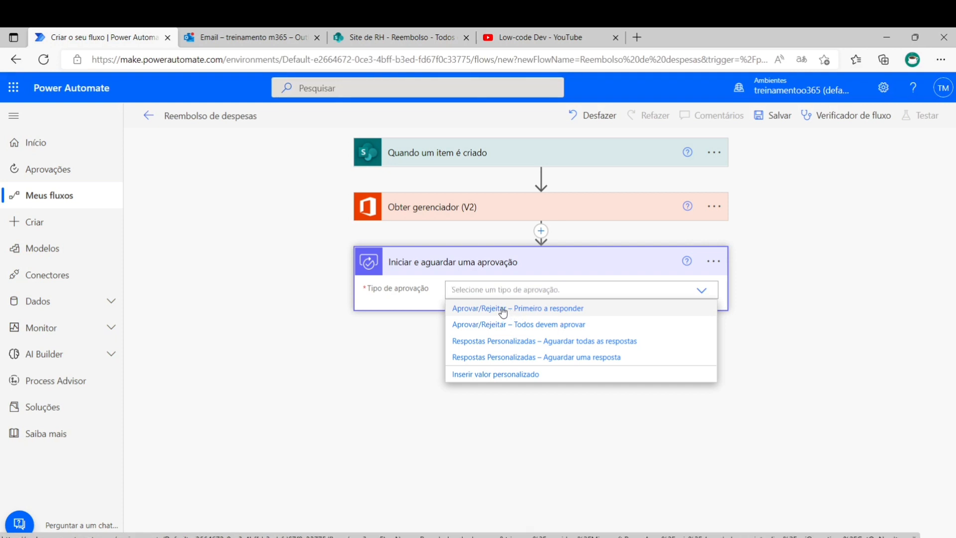
left_click(503, 309)
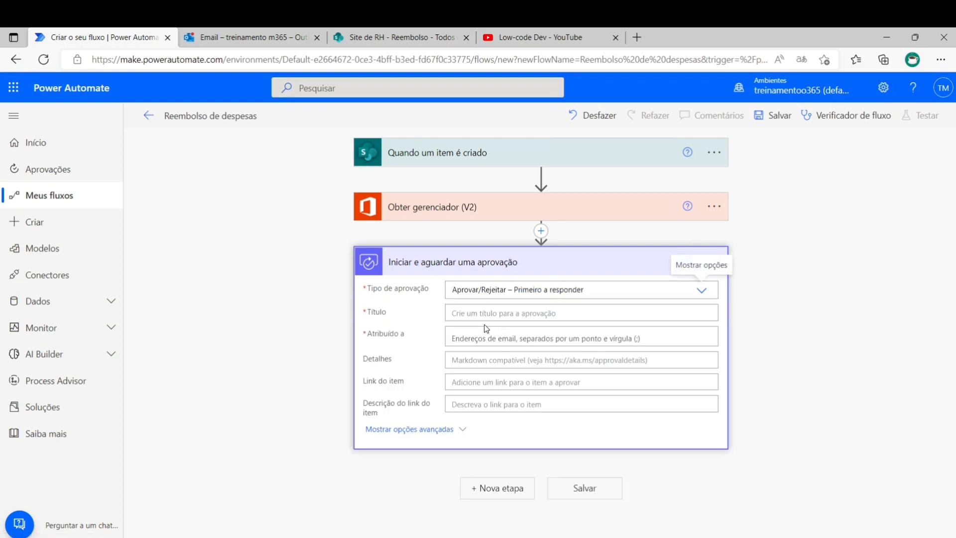
left_click(460, 314)
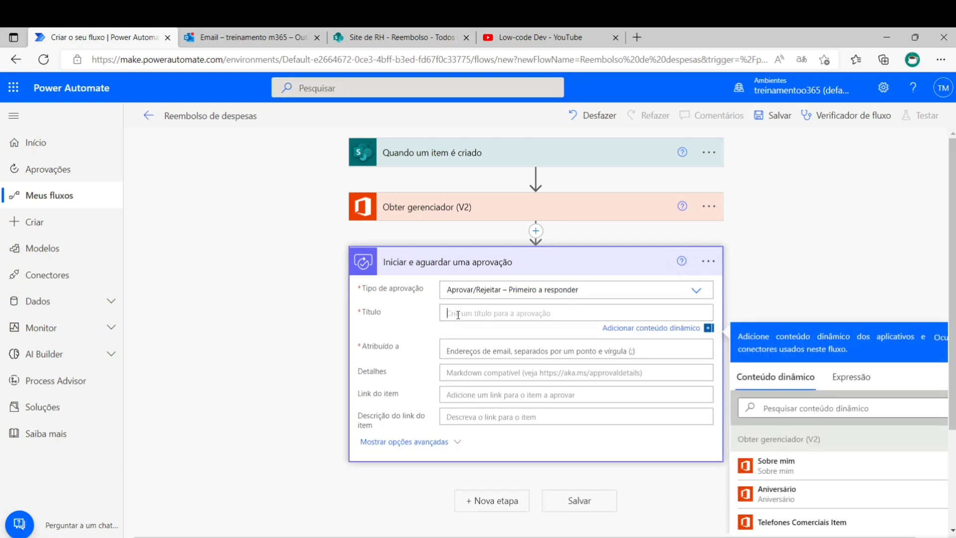
type("Aprovar reembolso")
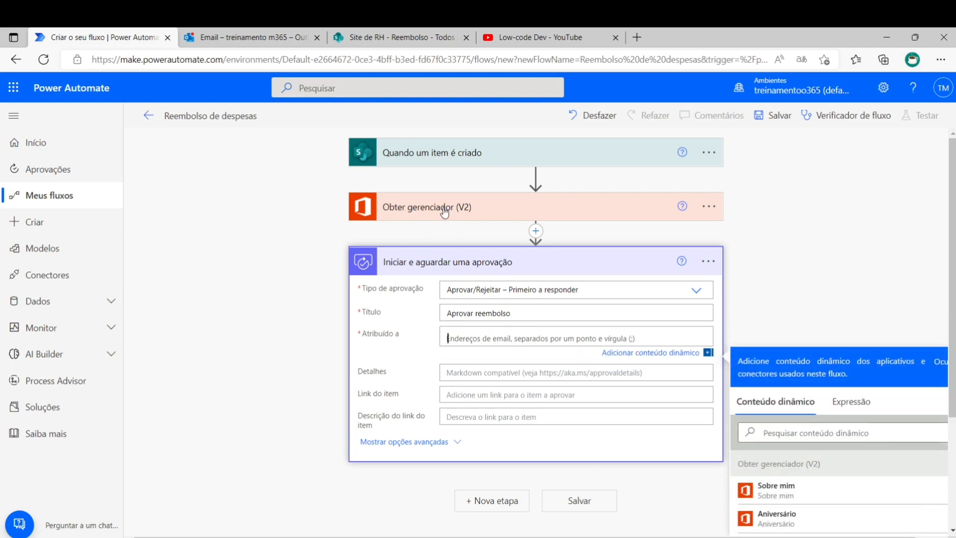
- Assign the approval to the dynamic value Email from Obter gerenciador (V2)
scroll(863, 499, "down", 3)
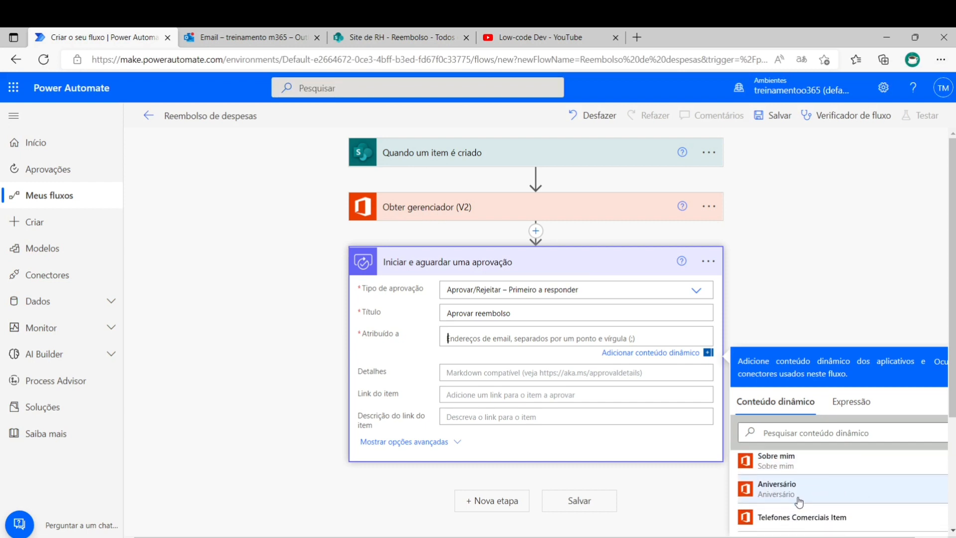
scroll(778, 512, "up", 3)
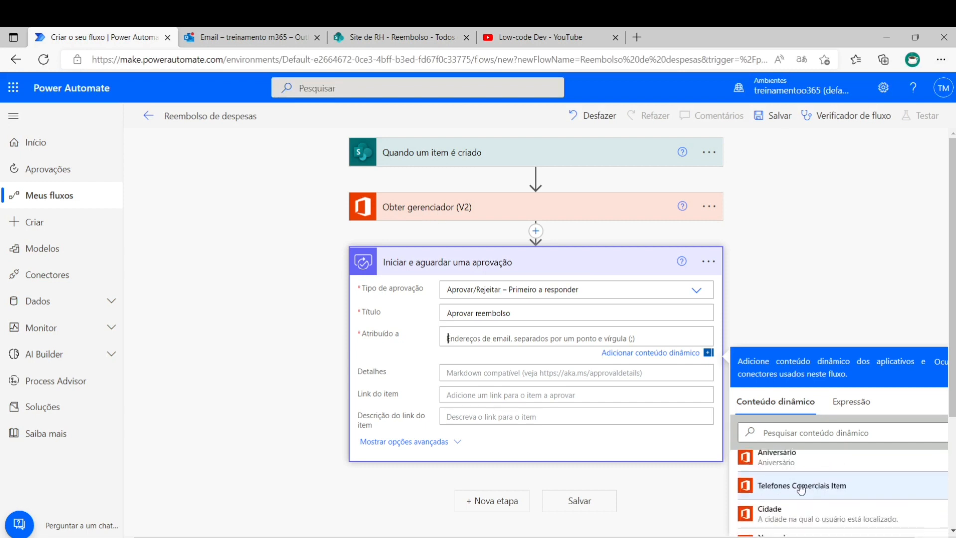
left_click(796, 431)
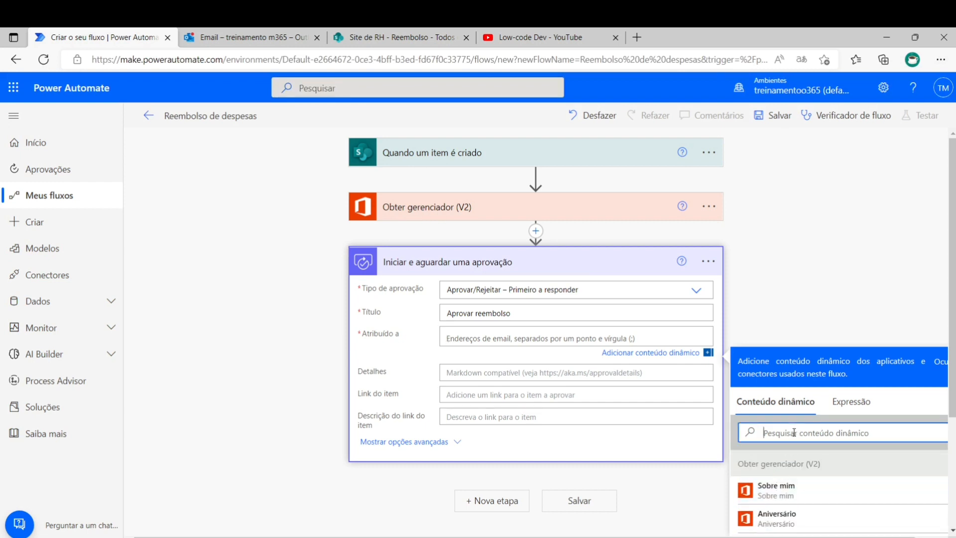
left_click_drag(906, 535, 930, 533)
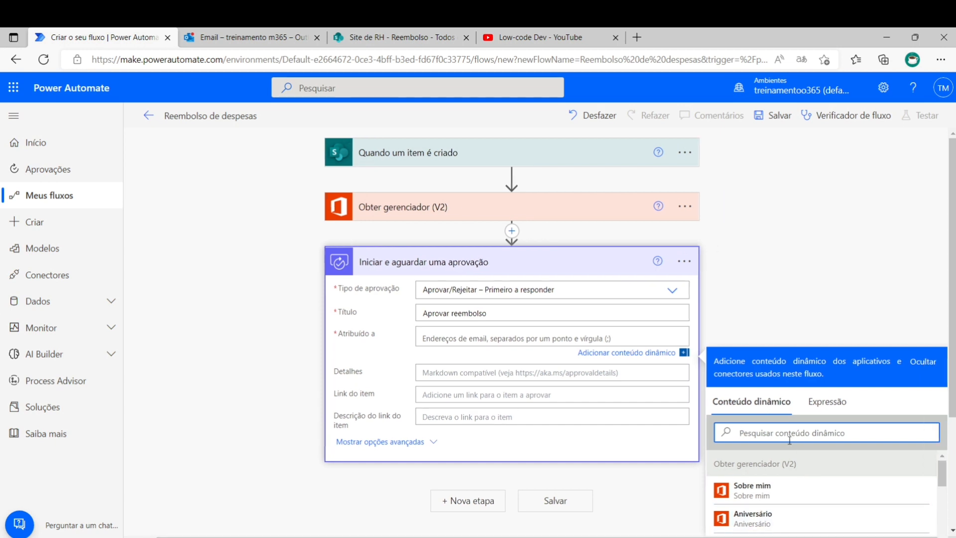
type("mail")
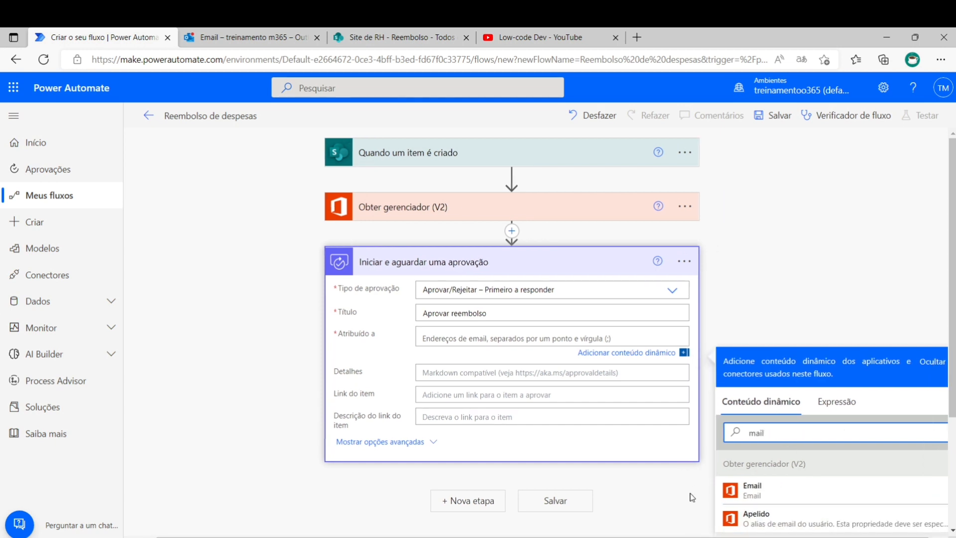
left_click(752, 492)
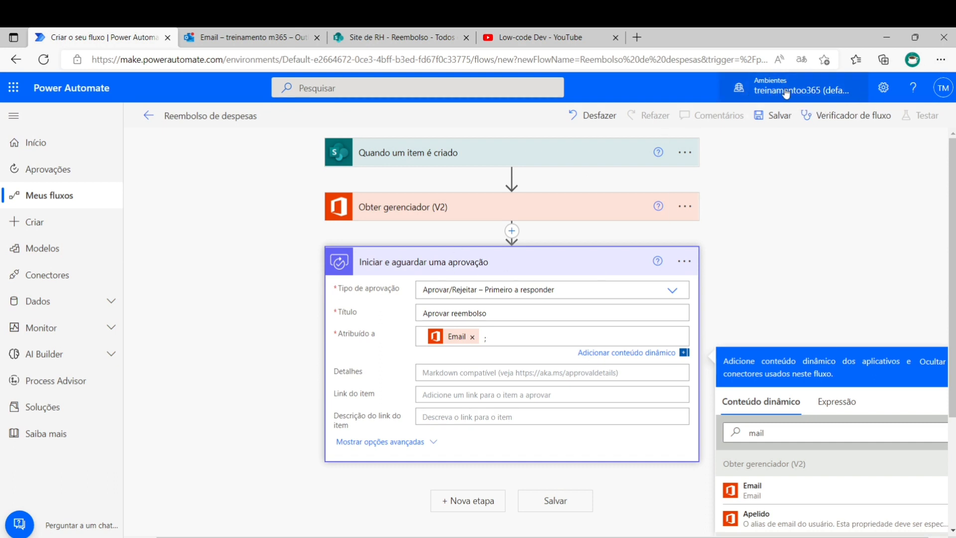
- Fill the approval's Detalhes with "Por favor aprovar o reembolso" and a second line "Solicitante:" followed by the dynamic value Solicitante DisplayName
left_click(434, 376)
type("Po")
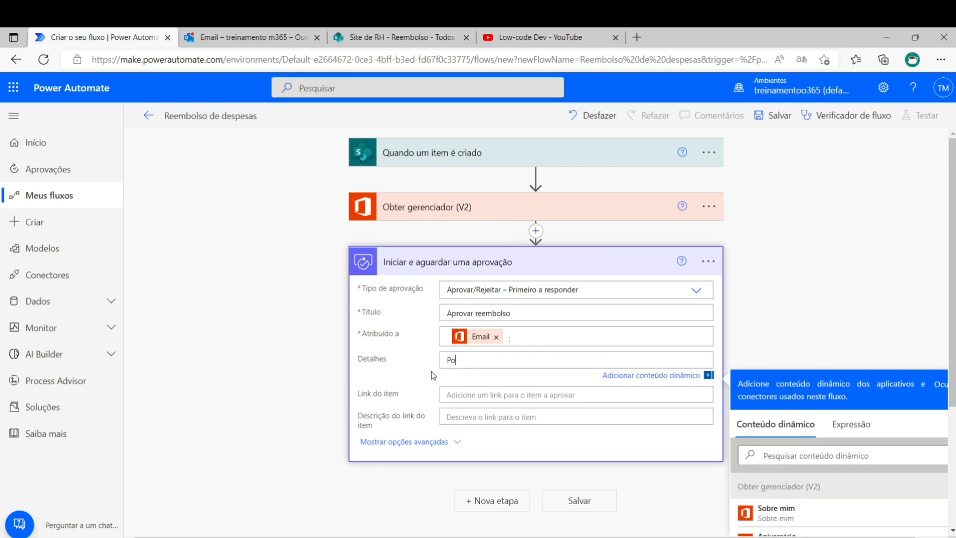
type("r favor aprovar o reembolso")
key("Return")
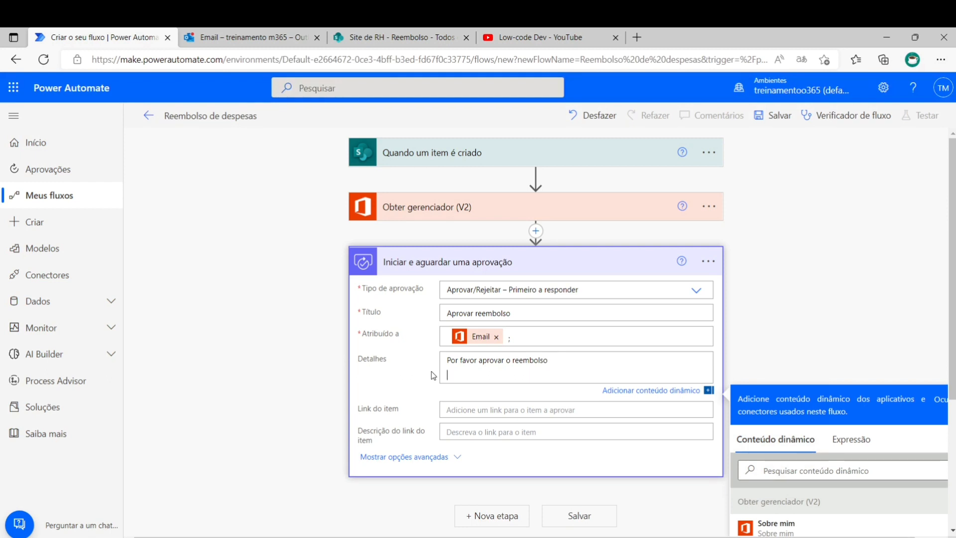
type("Solicitante:")
scroll(910, 409, "down", 4)
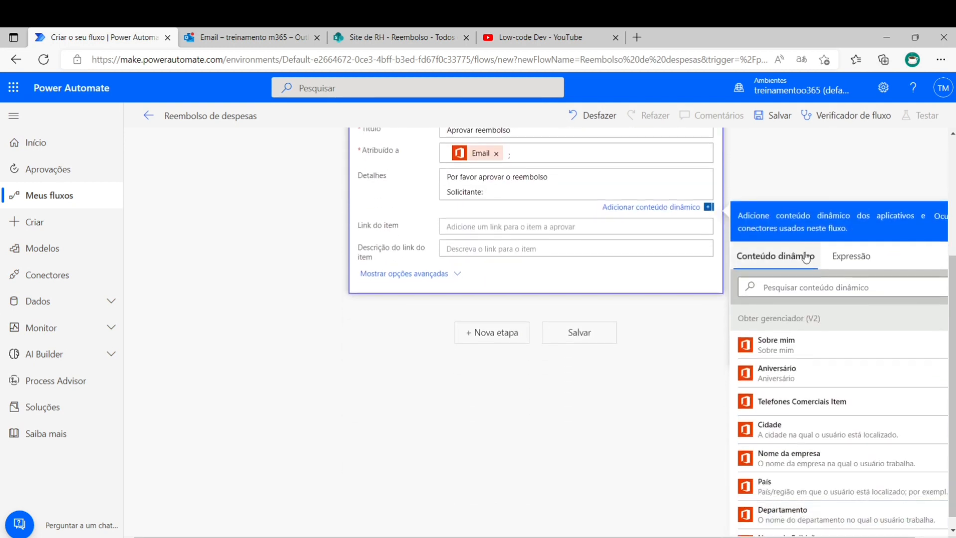
left_click(797, 289)
type("soli")
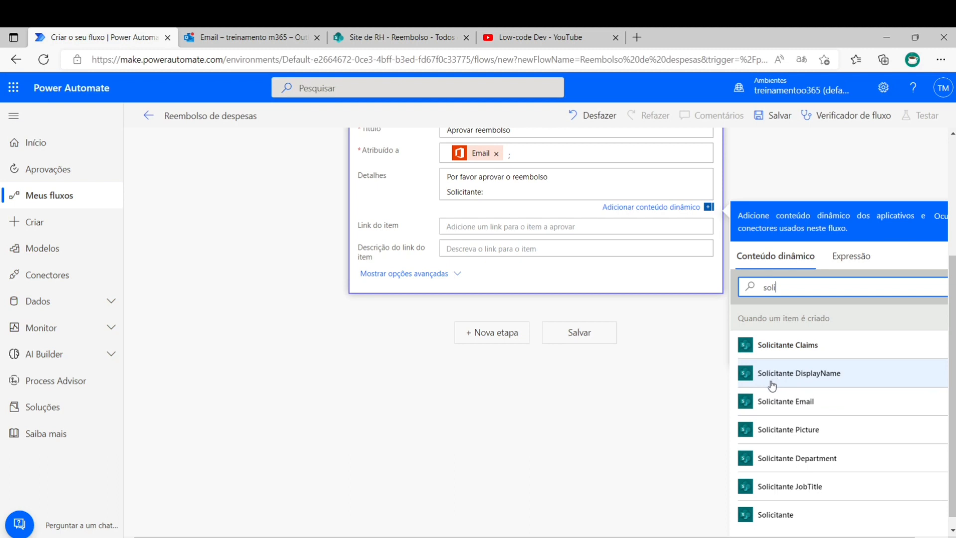
left_click(767, 381)
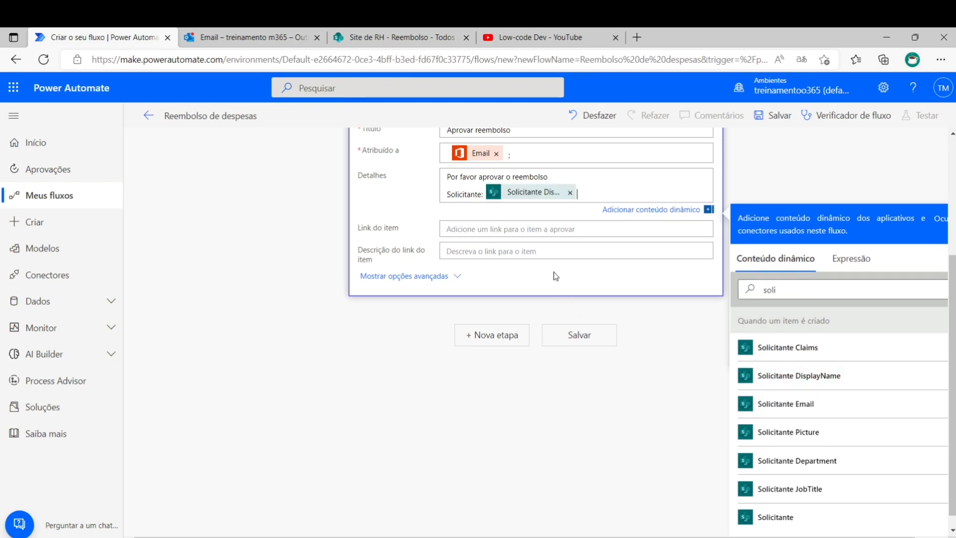
- Add a third line "Valor:" to the approval details, followed by the dynamic value Valor from the SharePoint trigger
key("Return")
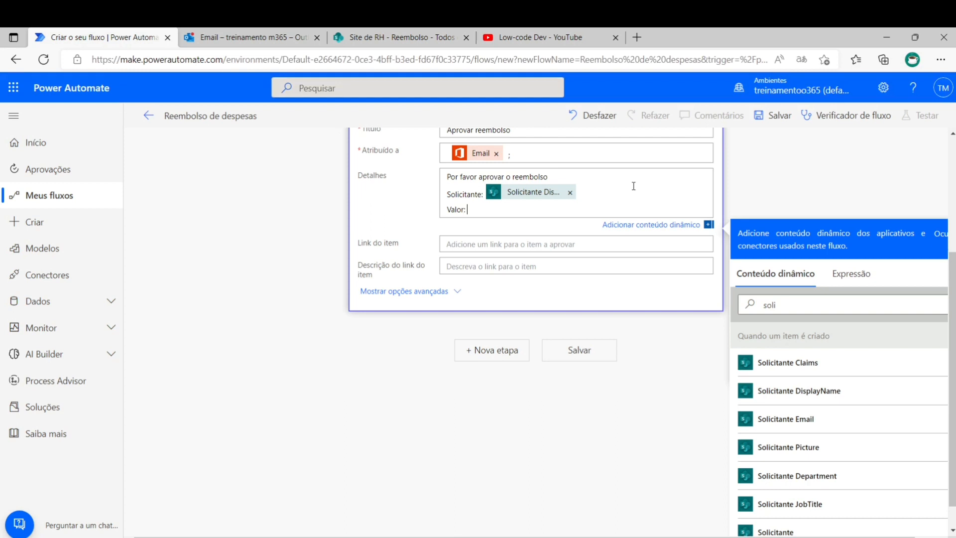
left_click(787, 305)
double_click(787, 305)
type("valor")
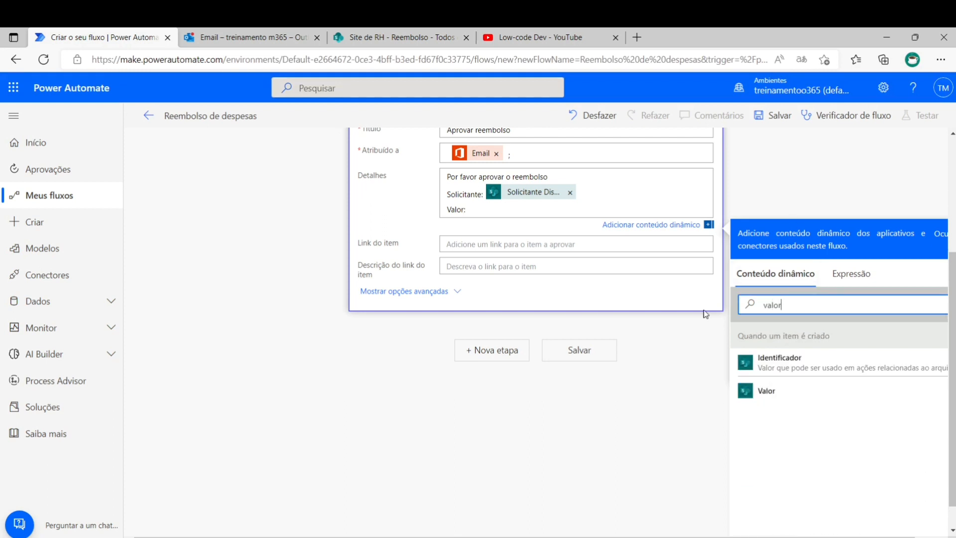
left_click(774, 392)
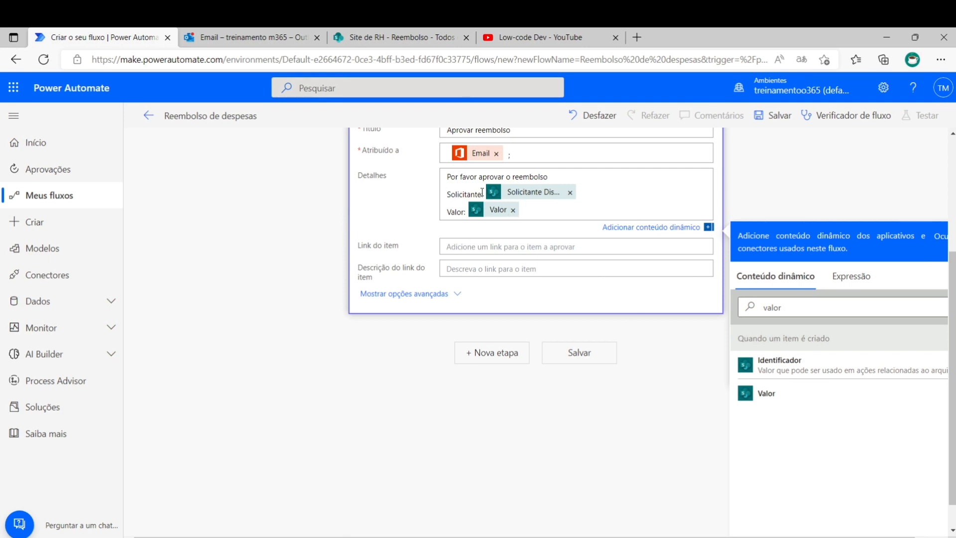
scroll(744, 224, "up", 4)
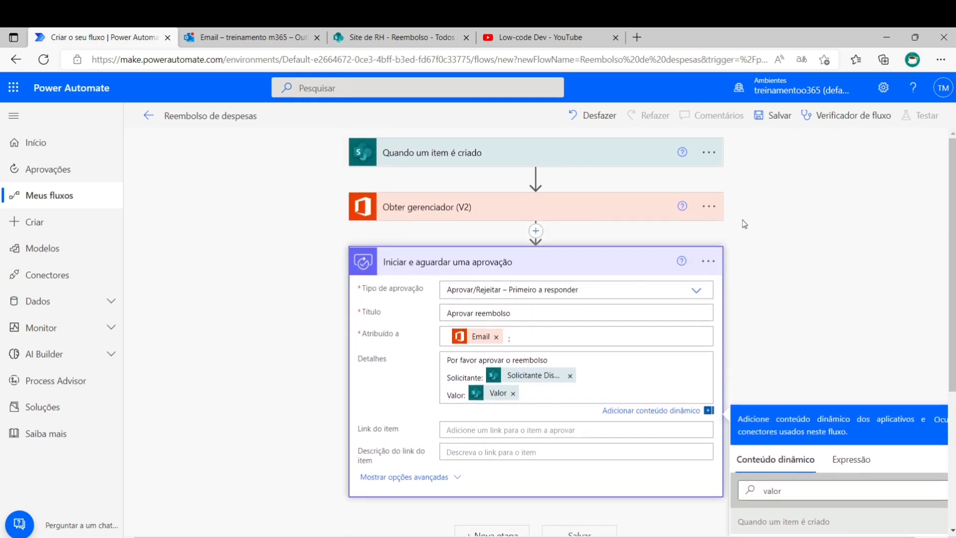
scroll(687, 215, "down", 4)
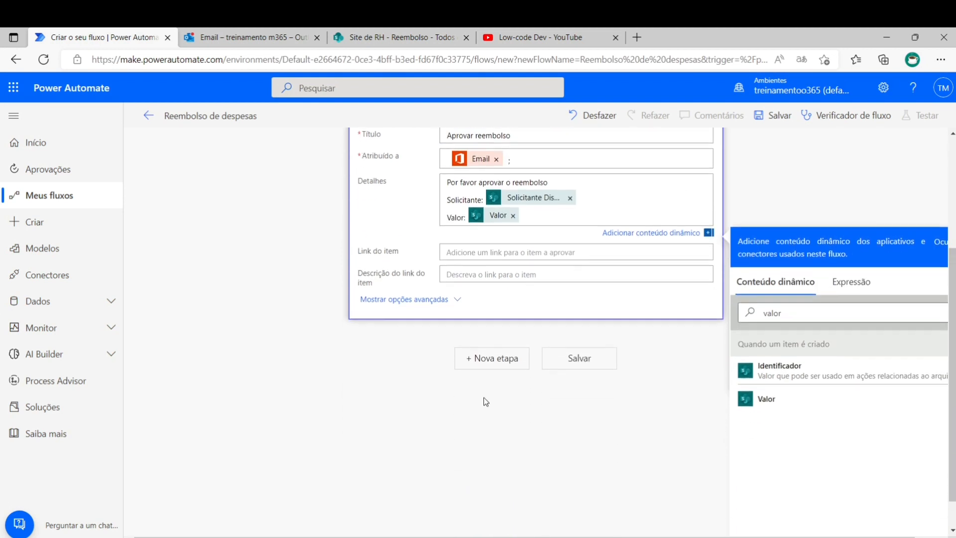
left_click(491, 358)
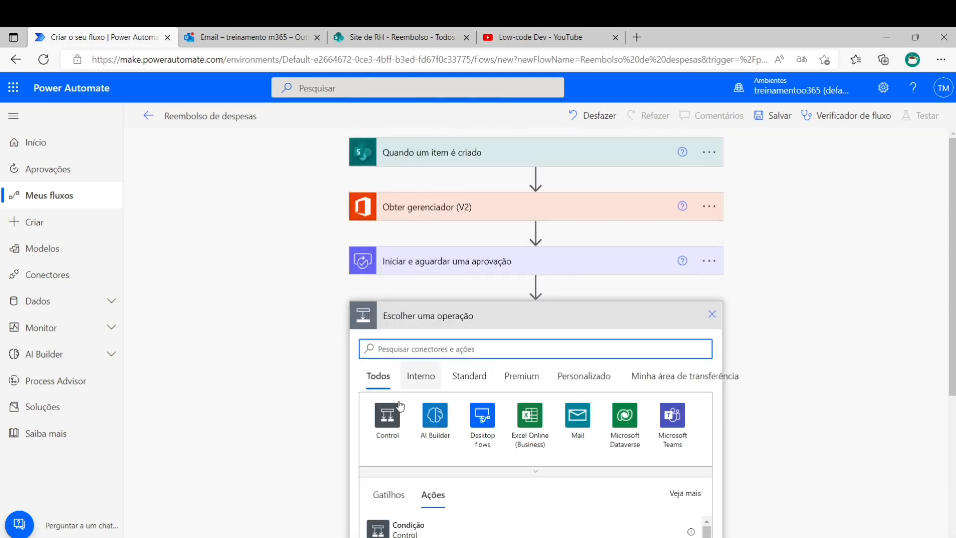
scroll(400, 406, "down", 3)
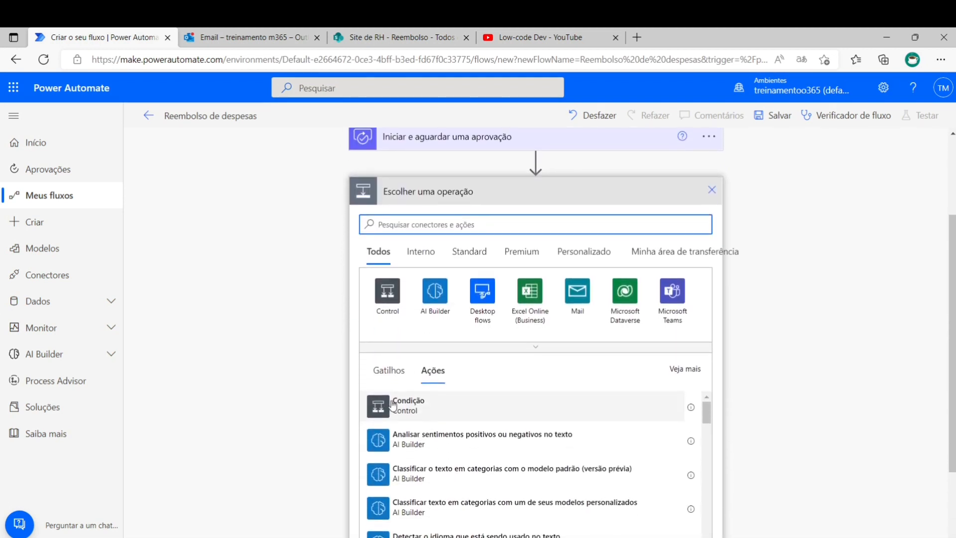
left_click(393, 404)
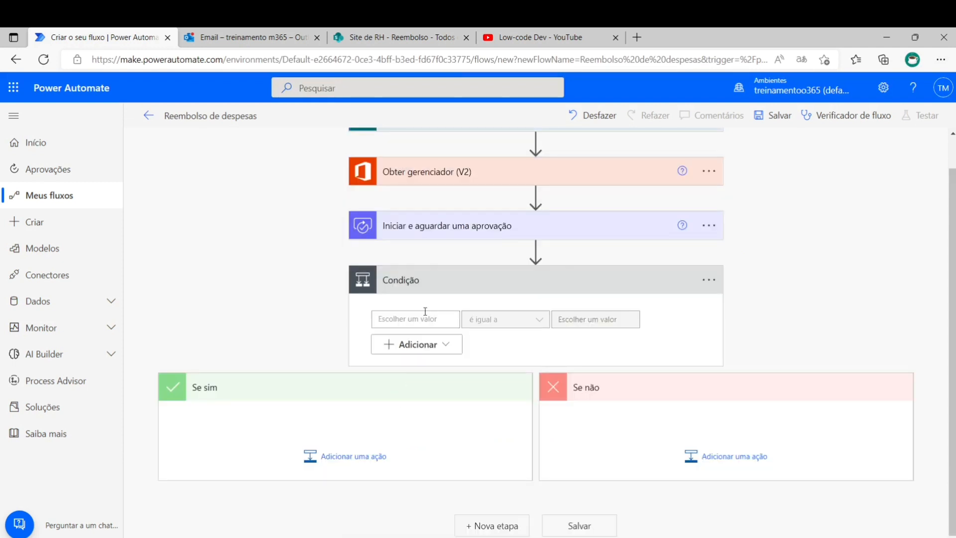
left_click(415, 326)
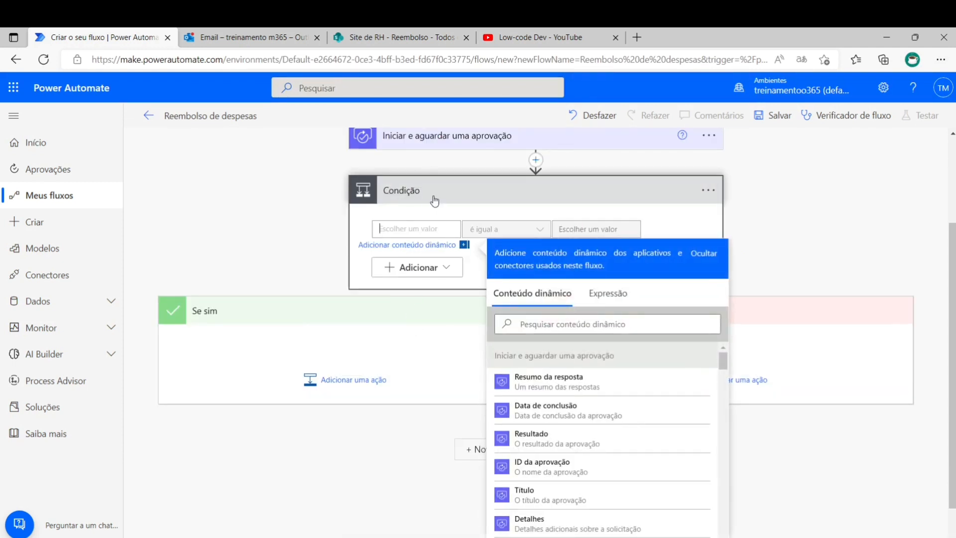
scroll(410, 195, "up", 1)
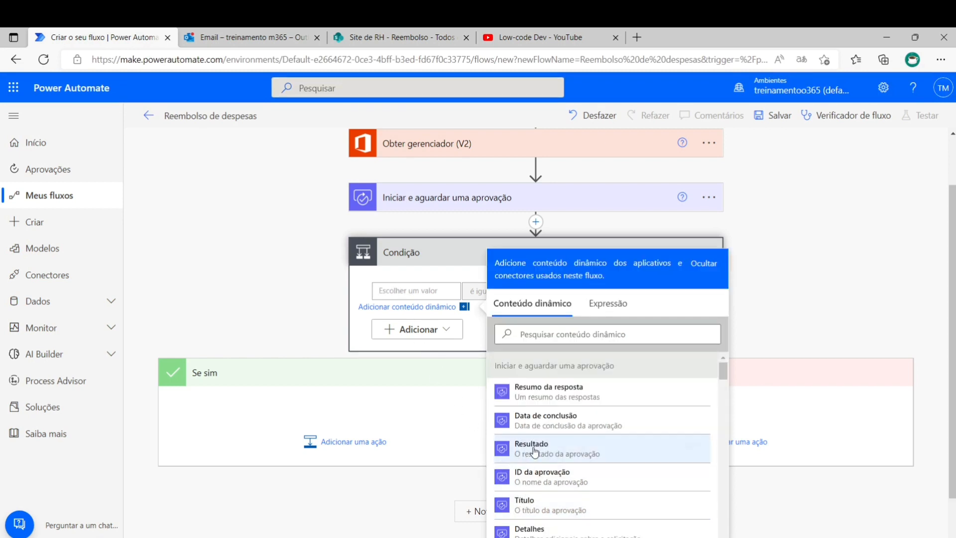
left_click(731, 244)
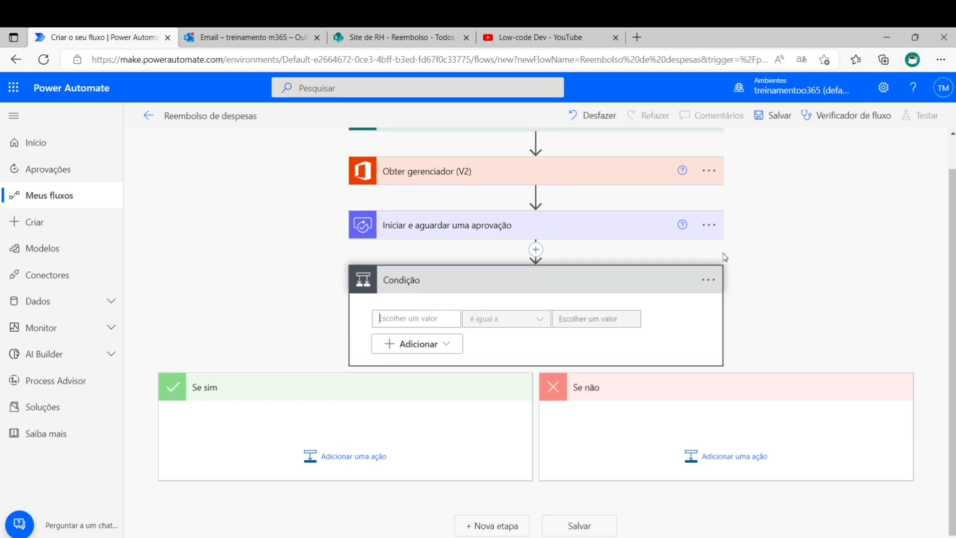
left_click(707, 281)
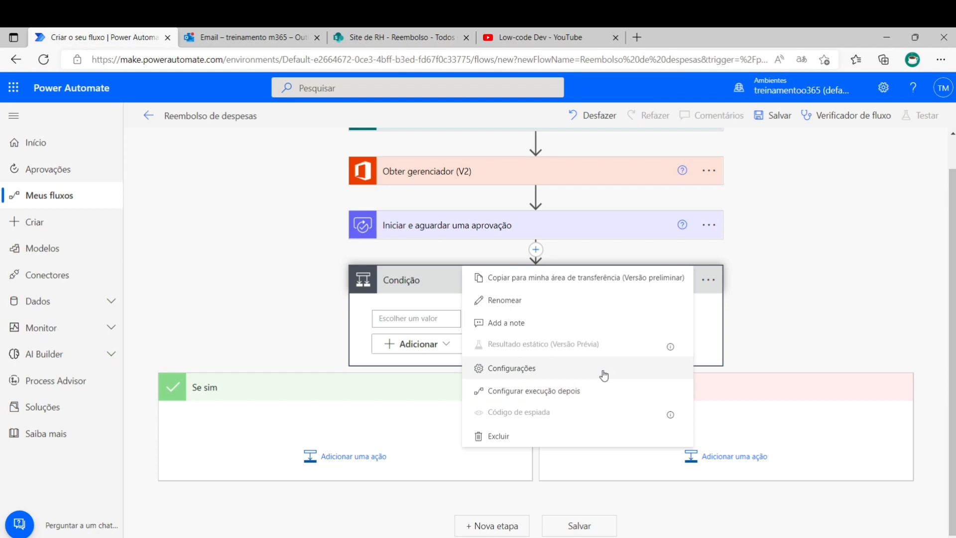
left_click(514, 436)
left_click(483, 341)
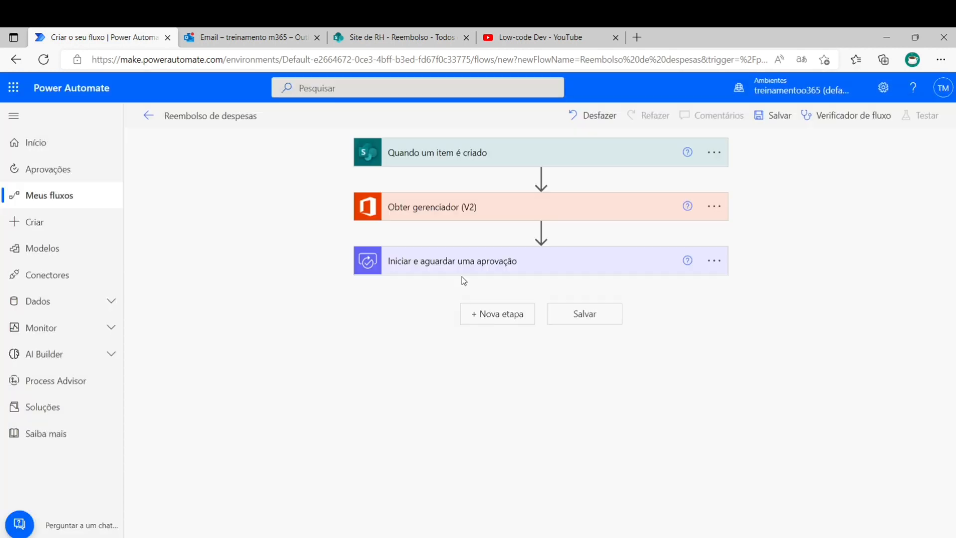
- Save the Reembolso de despesas flow and dismiss the save notification
left_click(776, 116)
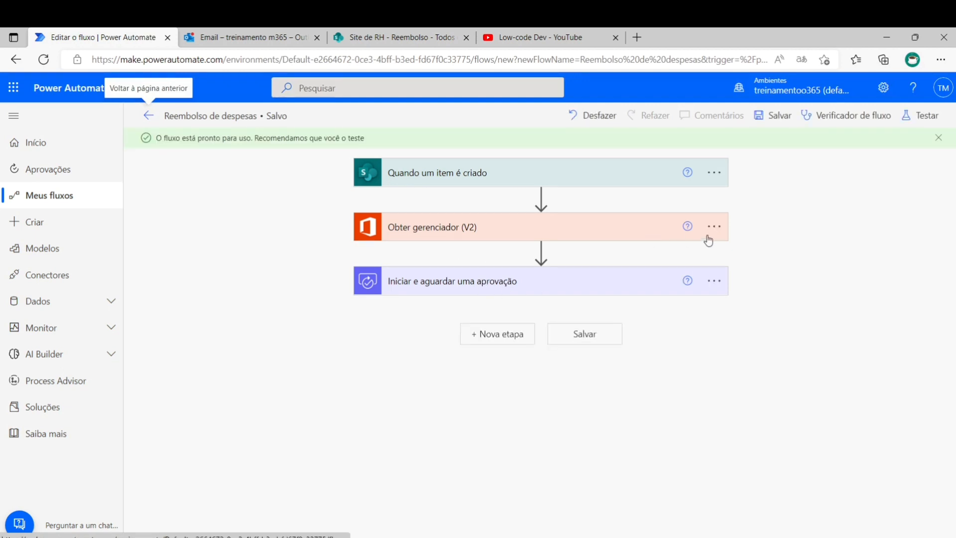
left_click(938, 138)
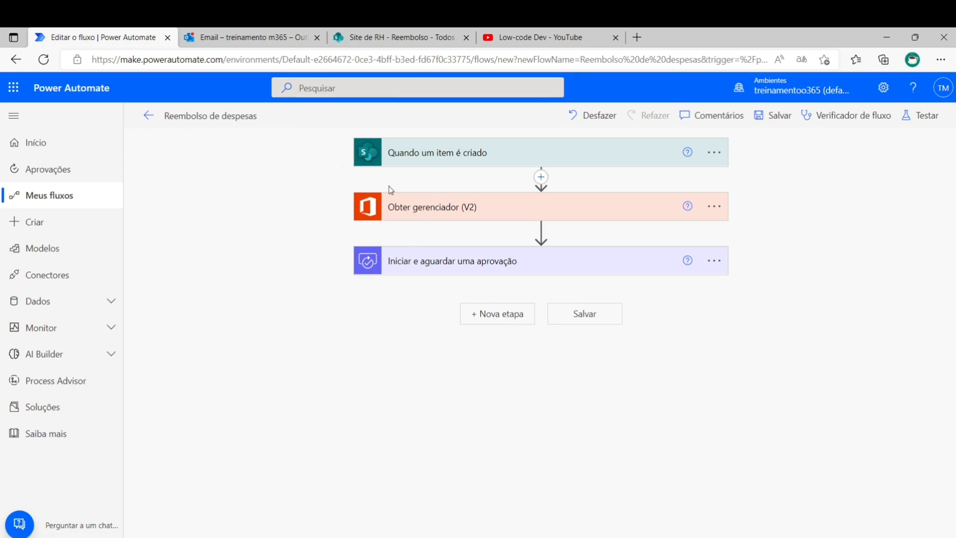
- Switch to the SharePoint Reembolso list and start a new item described "Viagem para visitar cliente", with the signed-in RH user as Solicitante
left_click(692, 498)
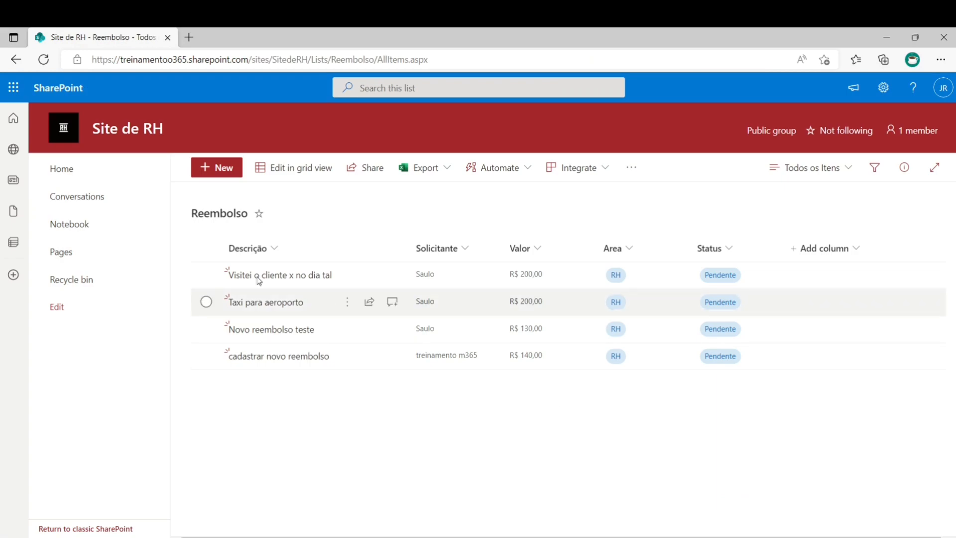
left_click(220, 171)
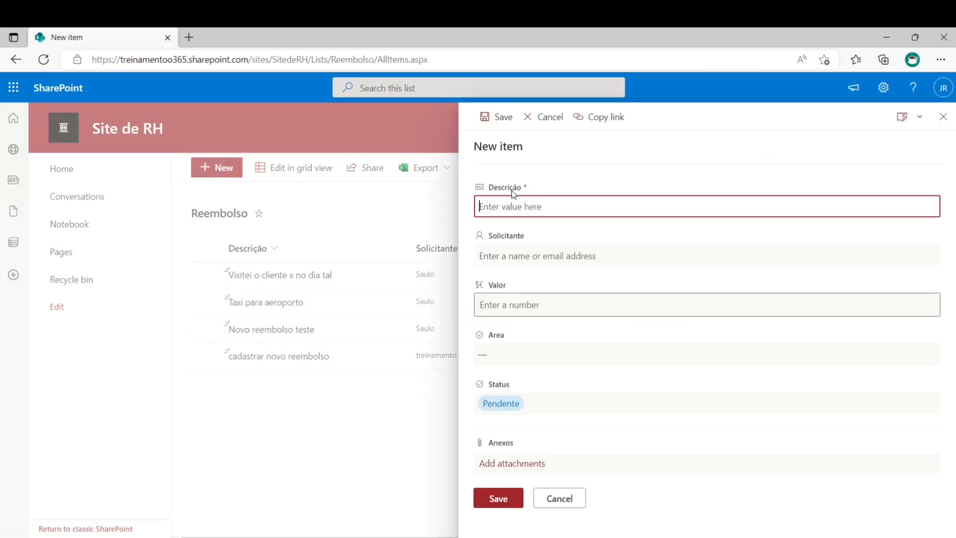
type("Viagem para visitar cliente")
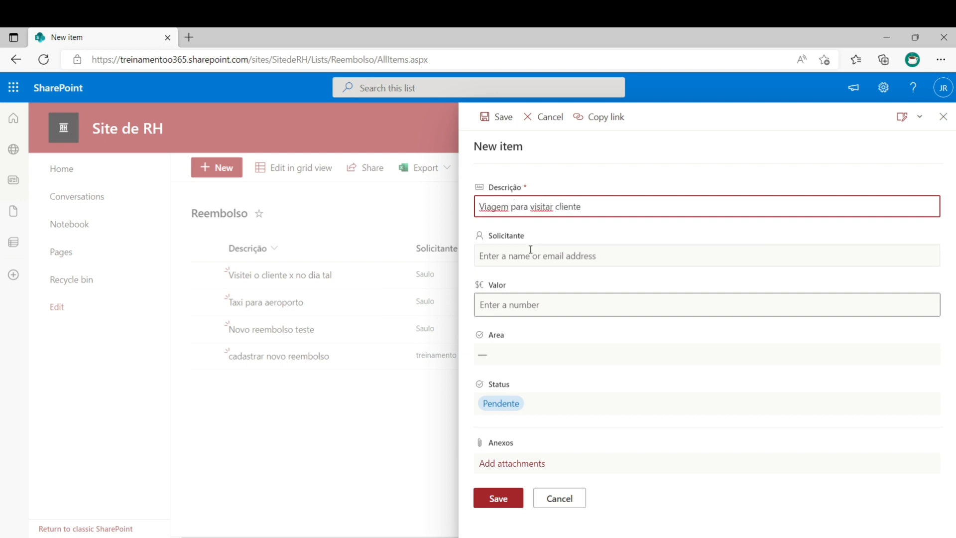
left_click(531, 250)
type("joao")
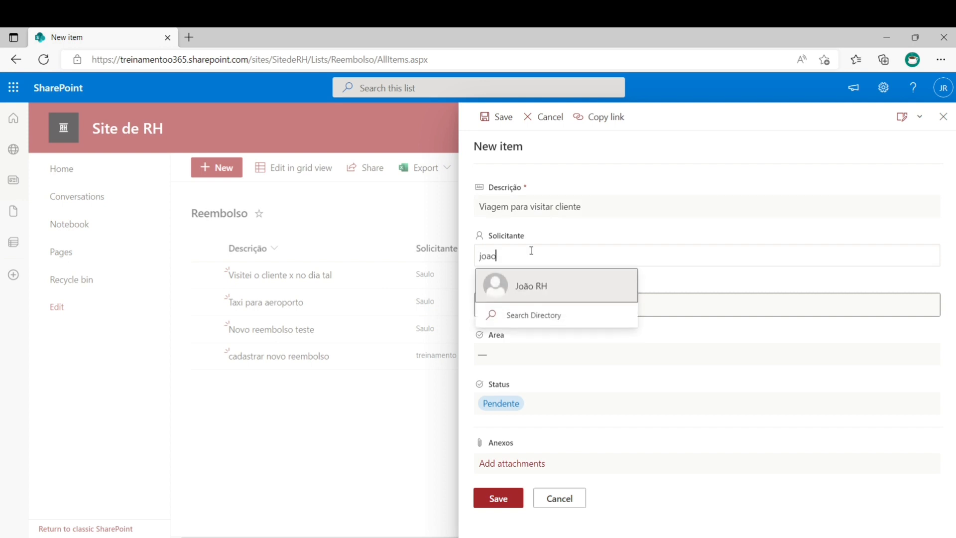
left_click(530, 294)
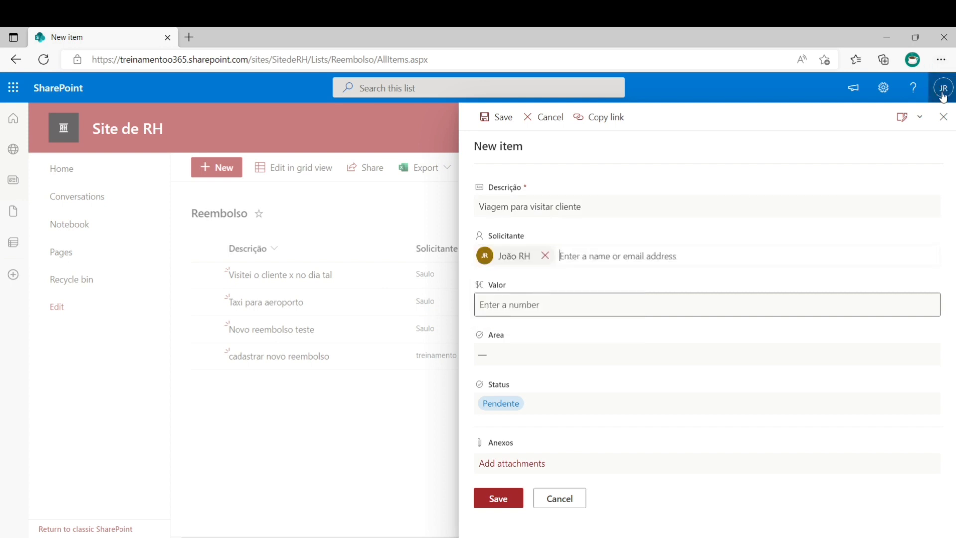
- Set the new reimbursement item's Valor to 400 and Area to RH, and save the item
left_click(508, 313)
type("4")
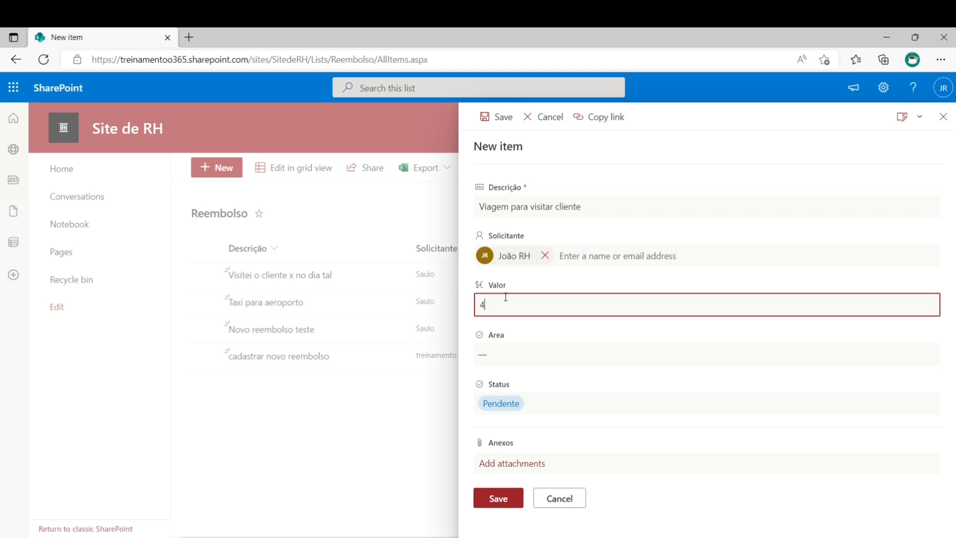
type("00")
left_click(491, 353)
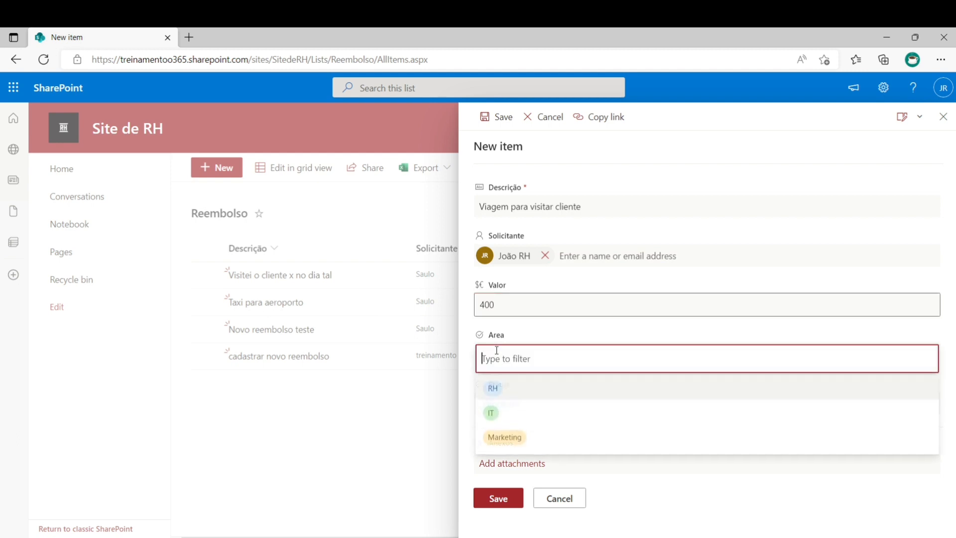
left_click(491, 388)
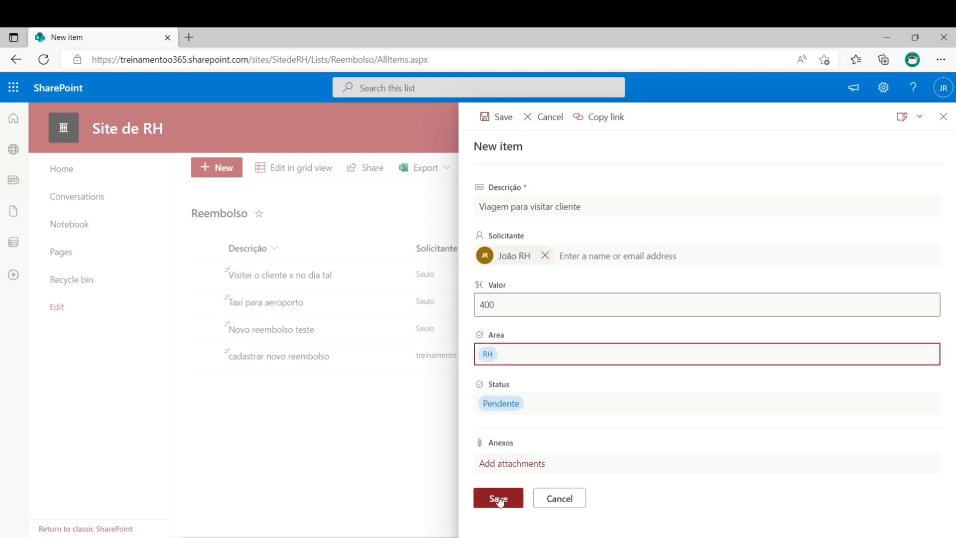
left_click(499, 499)
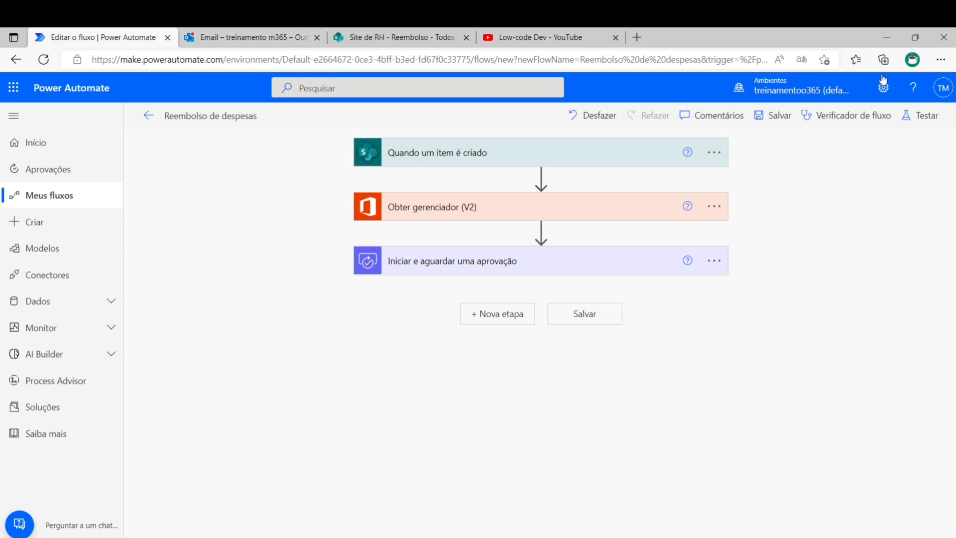
- Leave the editor for the Reembolso de despesas details page, dismiss its notification and refresh the 28-day run history
left_click(154, 119)
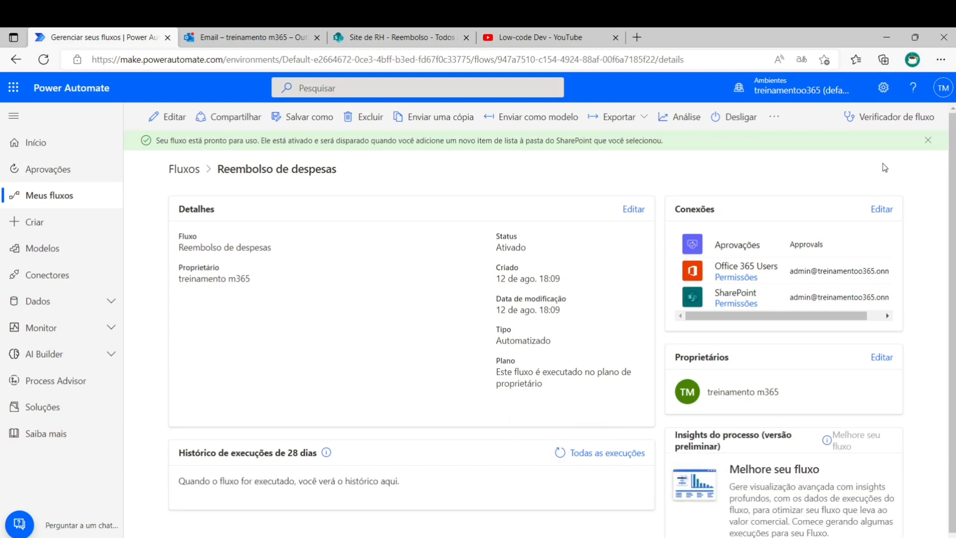
left_click(928, 140)
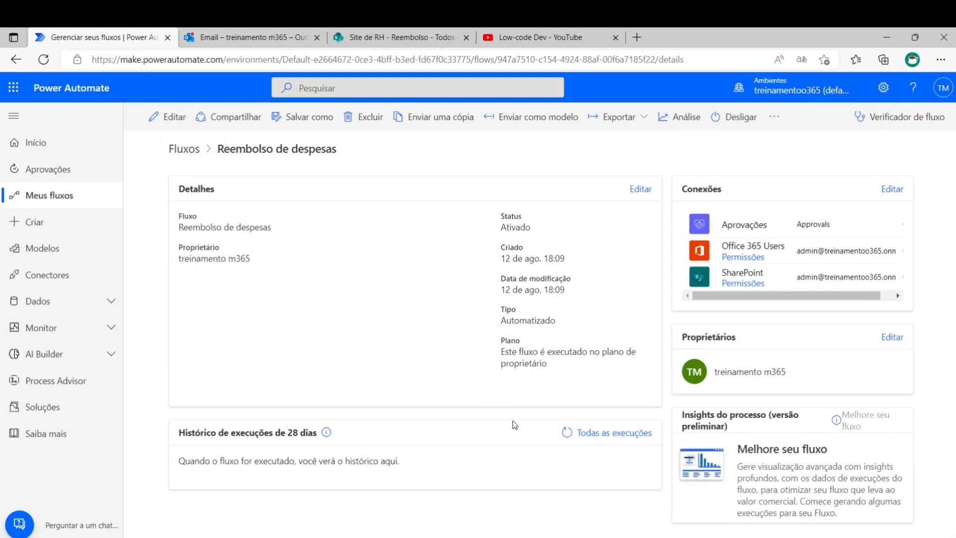
left_click(567, 432)
- Reload the SharePoint Reembolso list, then return to Power Automate and refresh the flow's run history
left_click(394, 44)
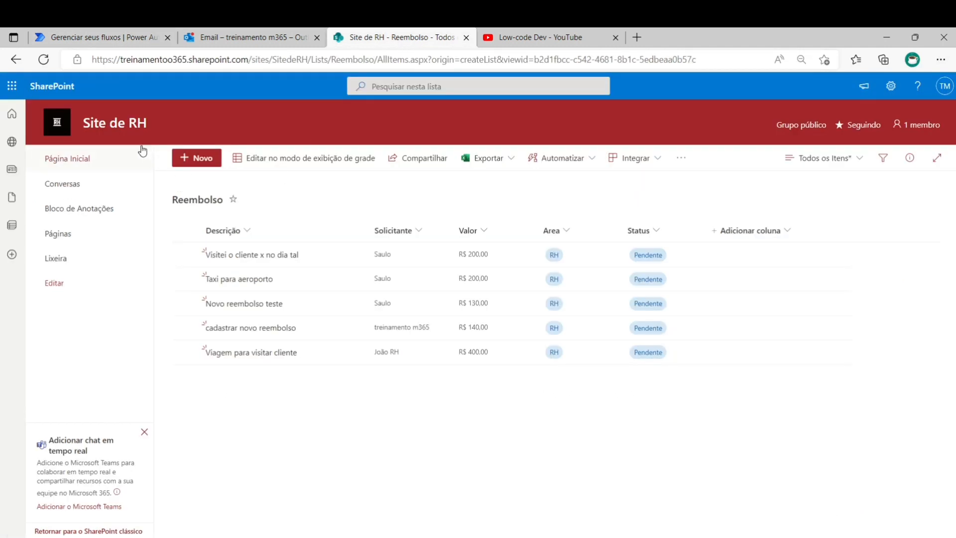
left_click(45, 59)
left_click(135, 40)
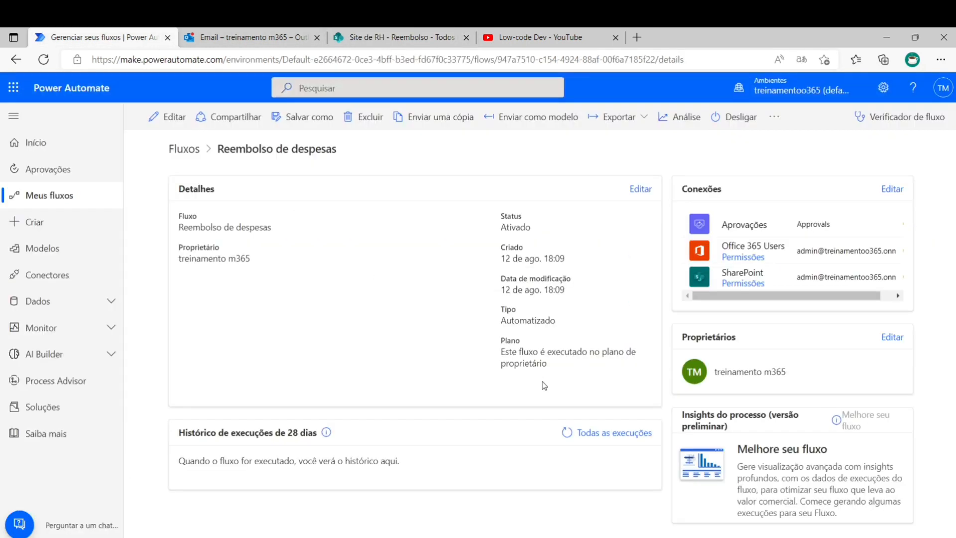
left_click(569, 433)
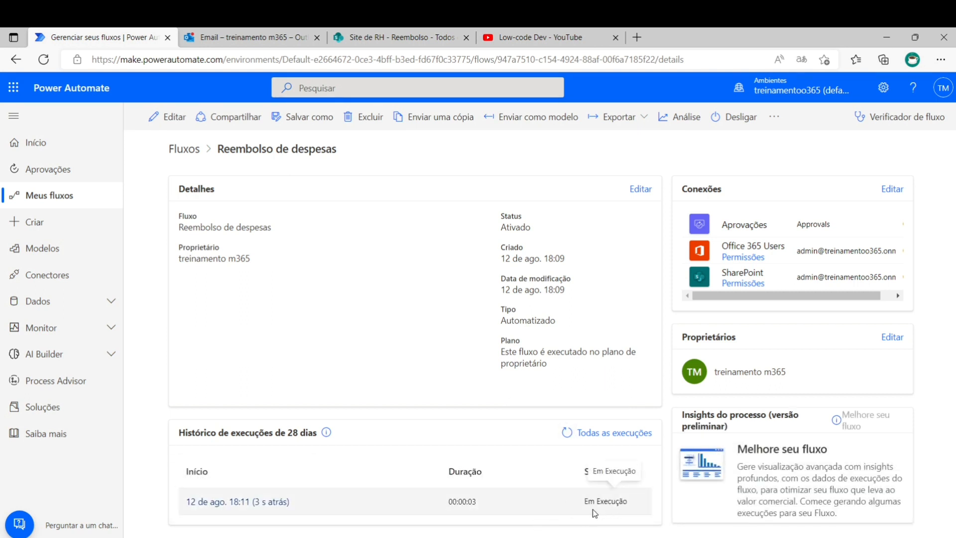
left_click(567, 432)
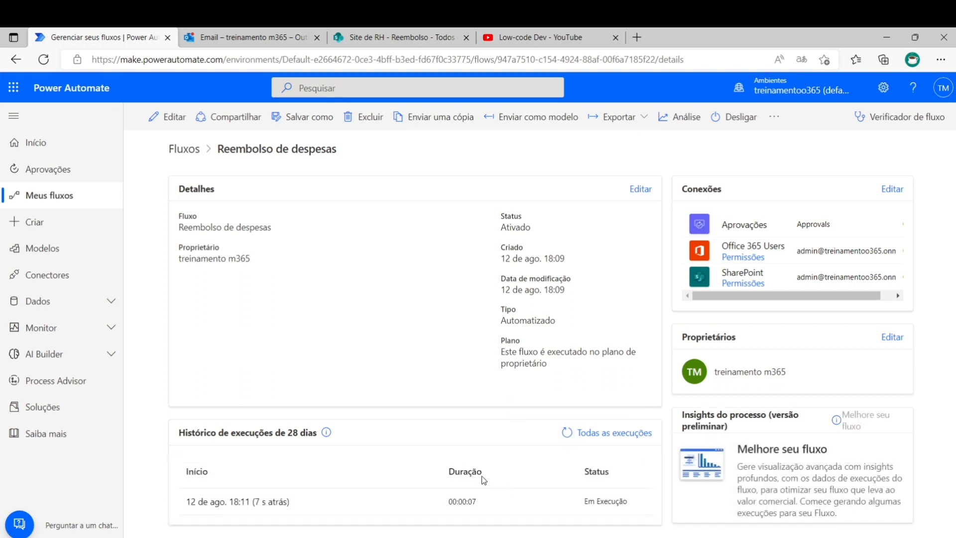
- Open the flow's latest run and examine the Obter gerenciador (V2) display name output and the Iniciar e aguardar uma aprovação step
left_click(264, 503)
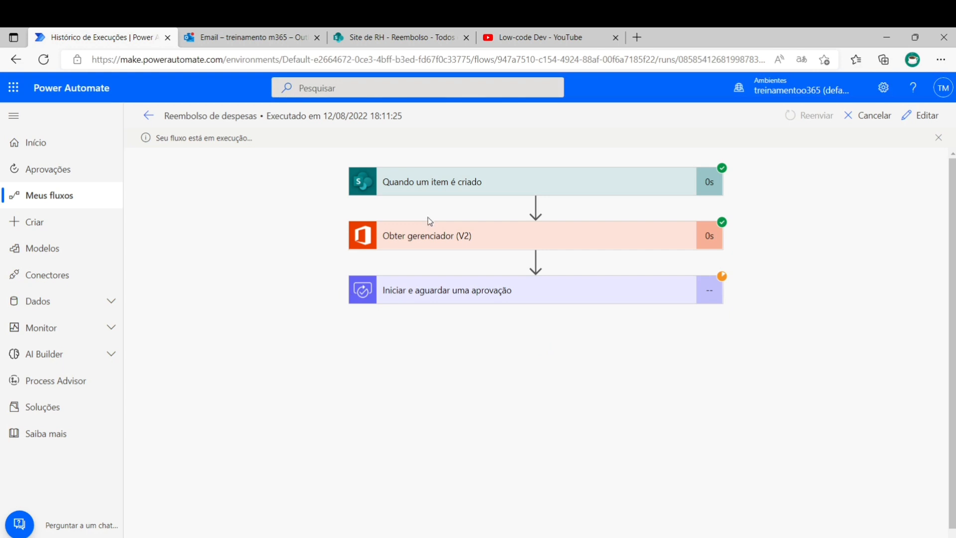
left_click(426, 235)
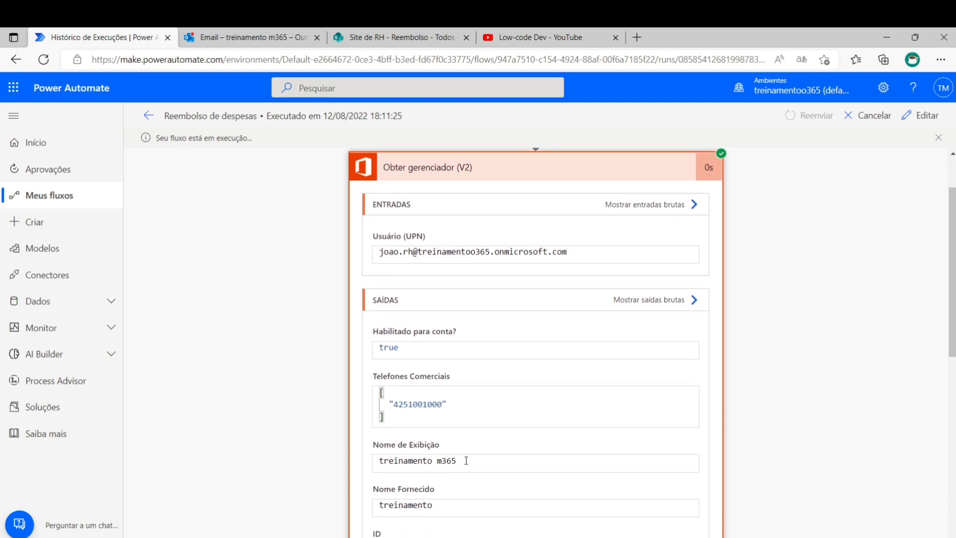
left_click_drag(458, 461, 373, 466)
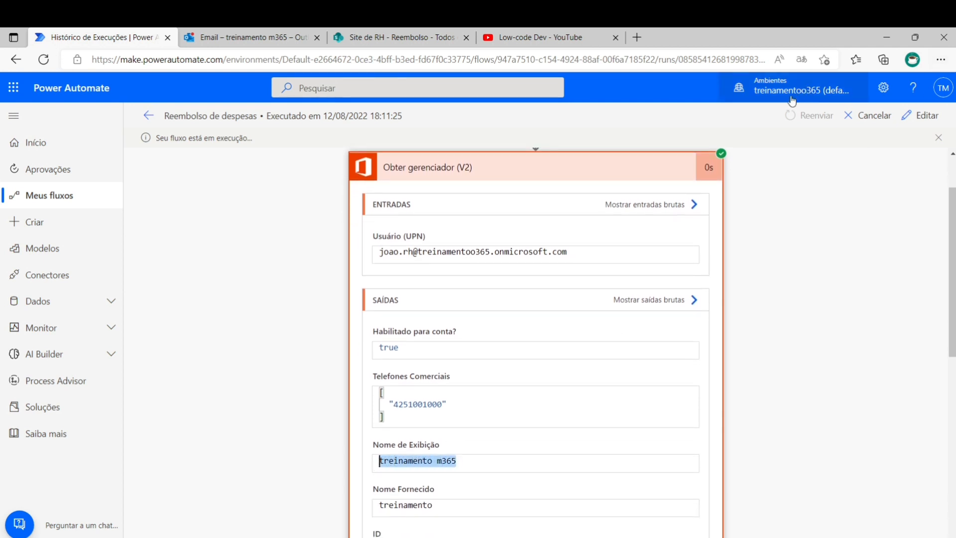
left_click(563, 178)
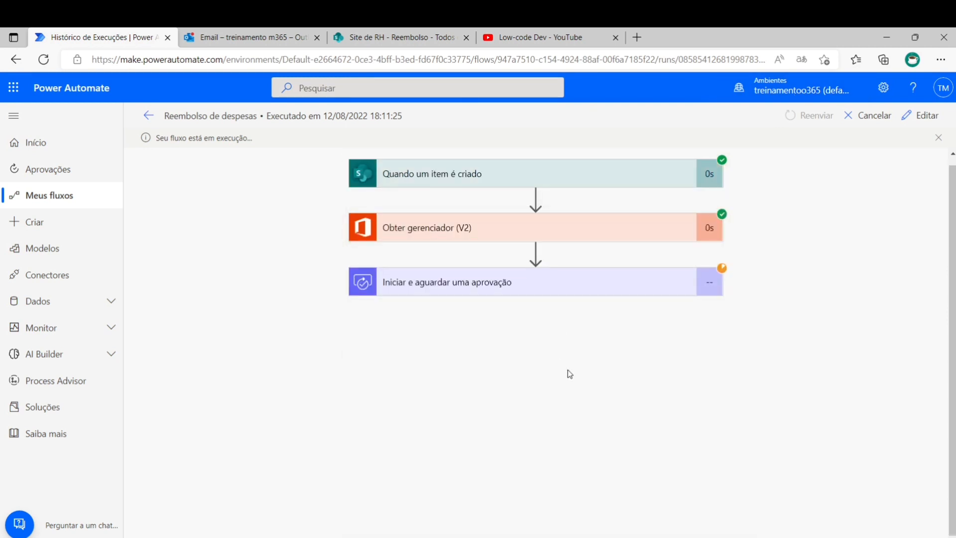
left_click(469, 283)
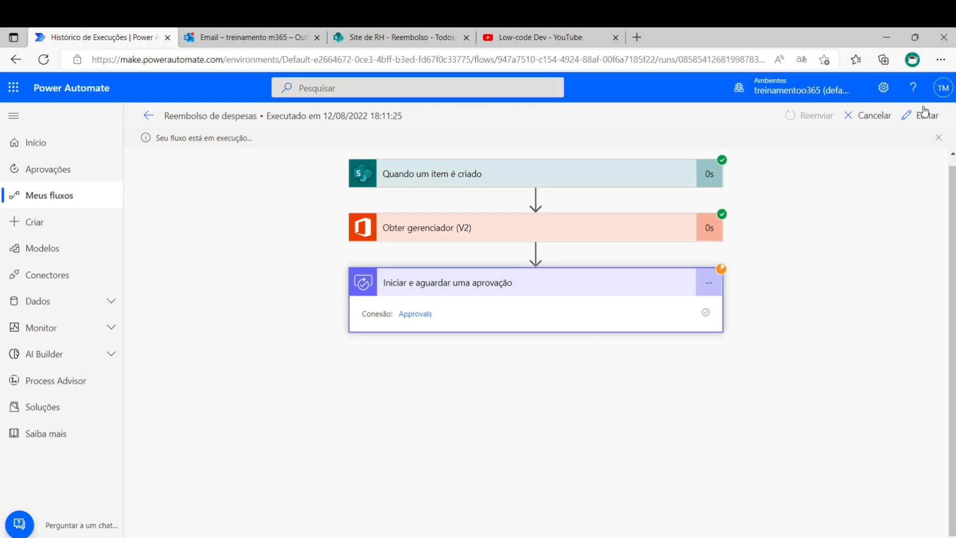
- Switch to Outlook, open the newest "Aprovar reembolso" email and submit an approval with the comment "teste"
left_click(209, 39)
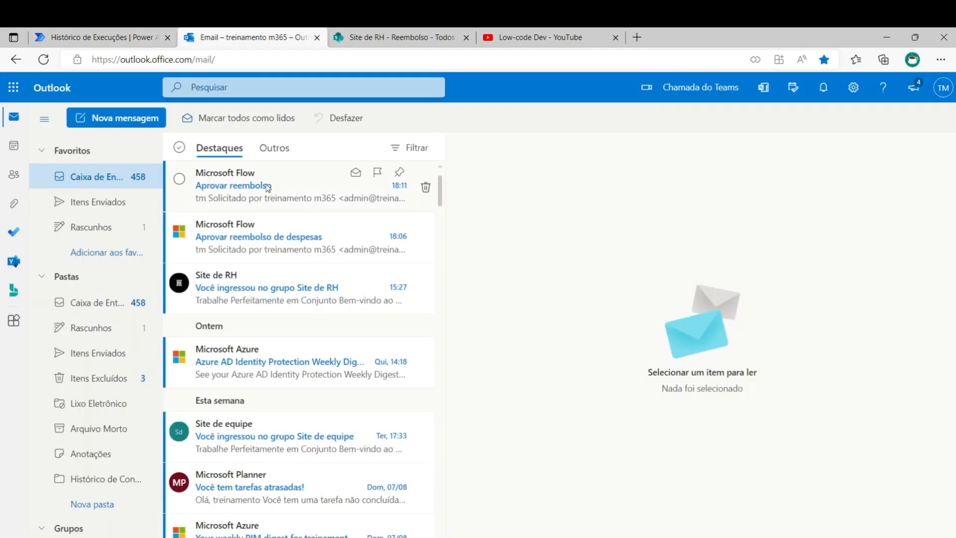
left_click(244, 184)
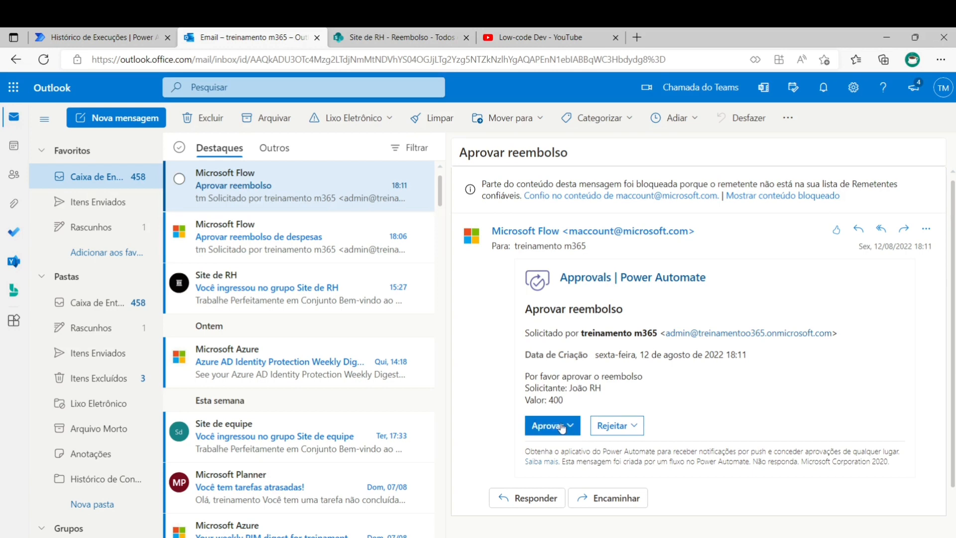
left_click(553, 425)
left_click(572, 324)
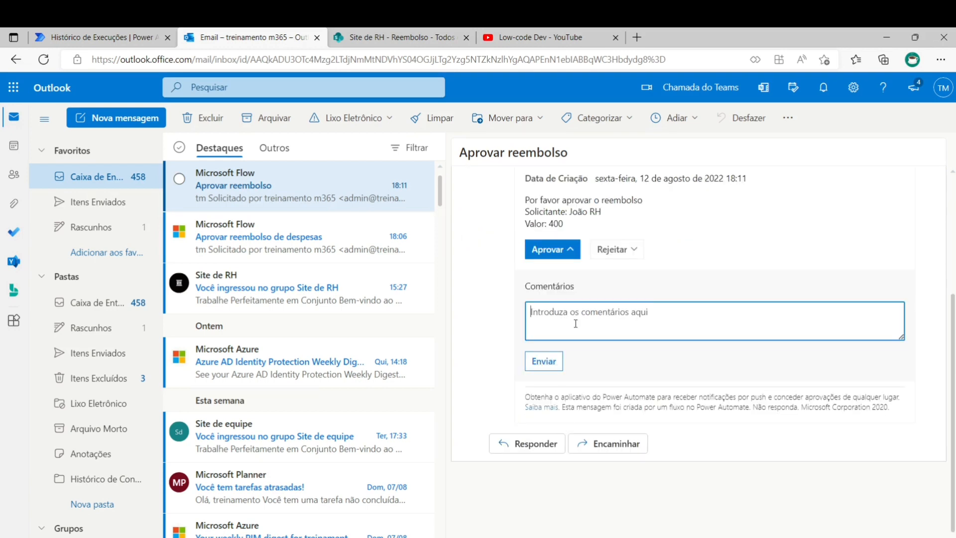
type("teste")
left_click(552, 364)
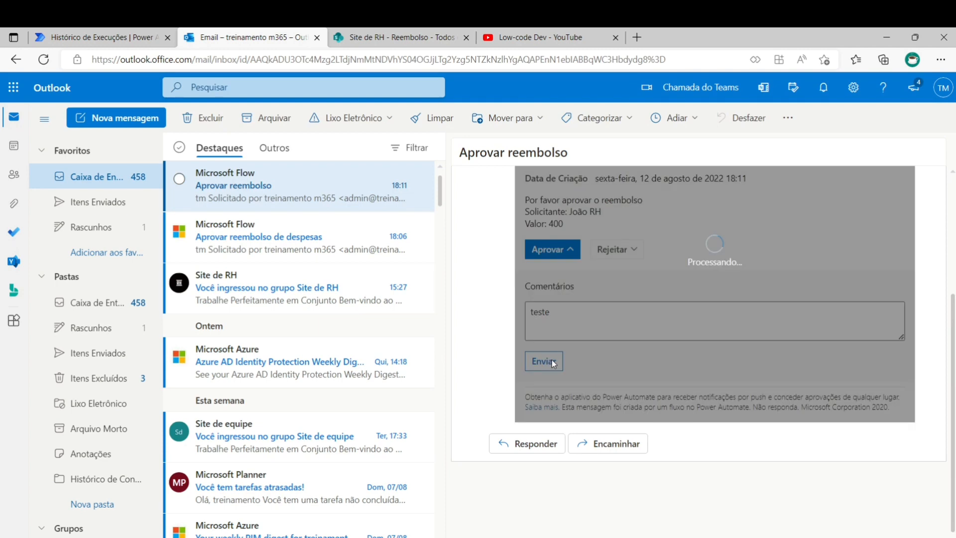
- Back in the Power Automate run, examine the approval step's Resultado output and check the Status column in the SharePoint Reembolso list
left_click(100, 35)
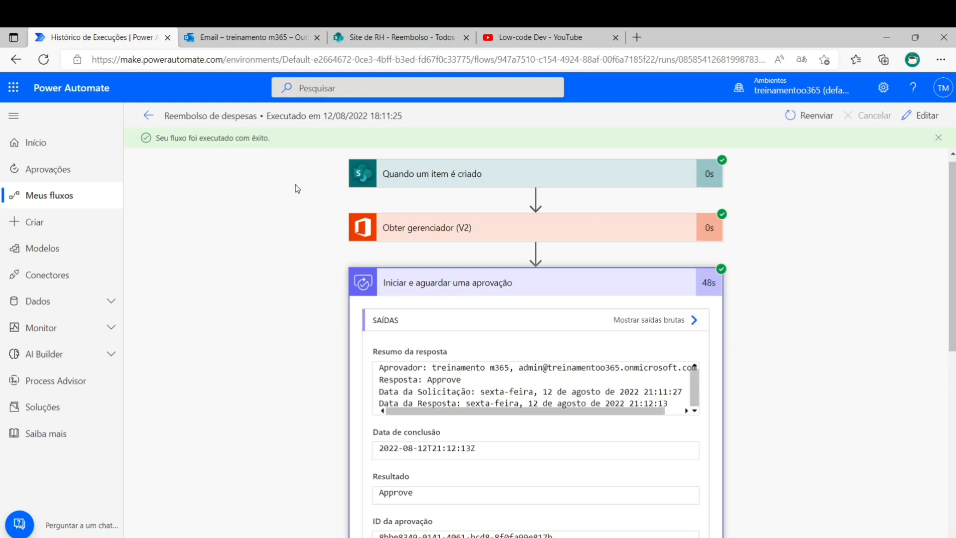
scroll(746, 324, "down", 3)
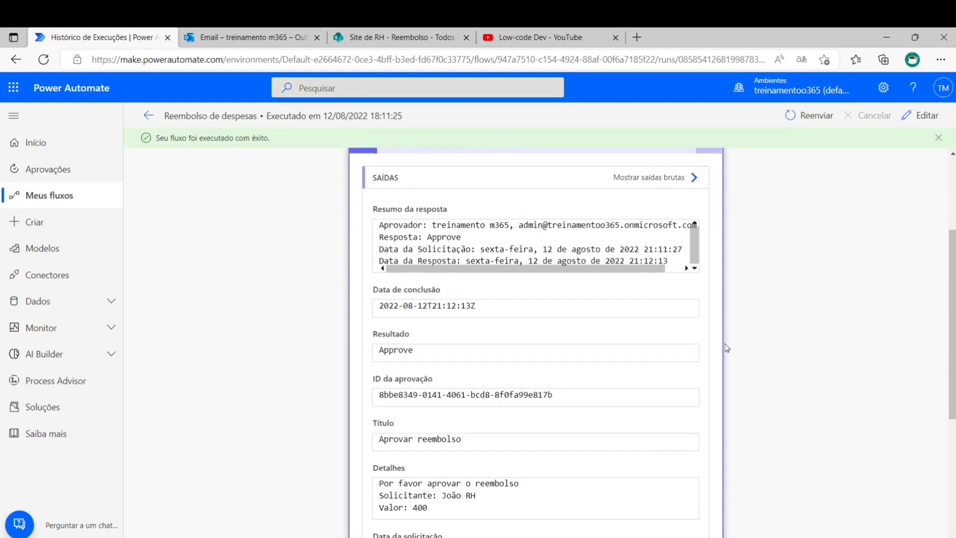
left_click_drag(376, 298, 371, 317)
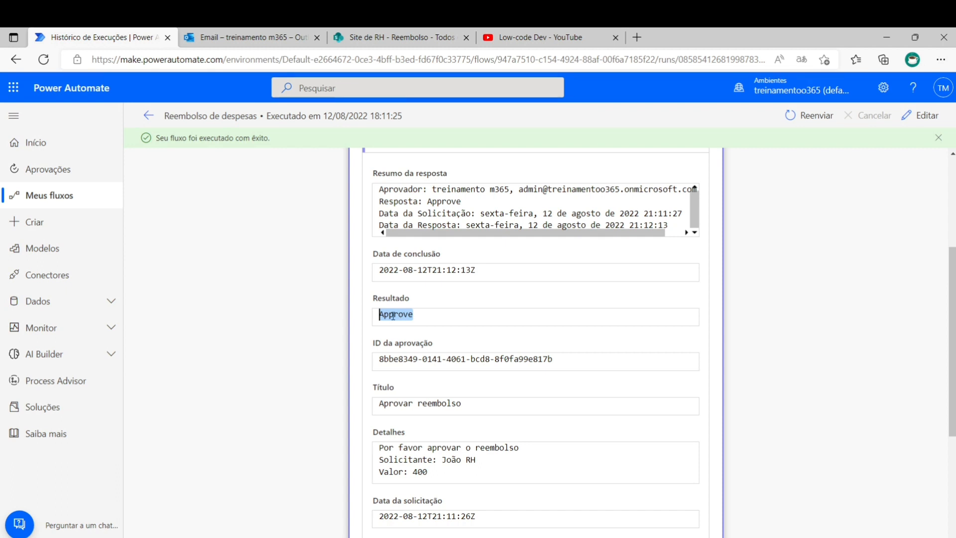
left_click_drag(414, 314, 379, 317)
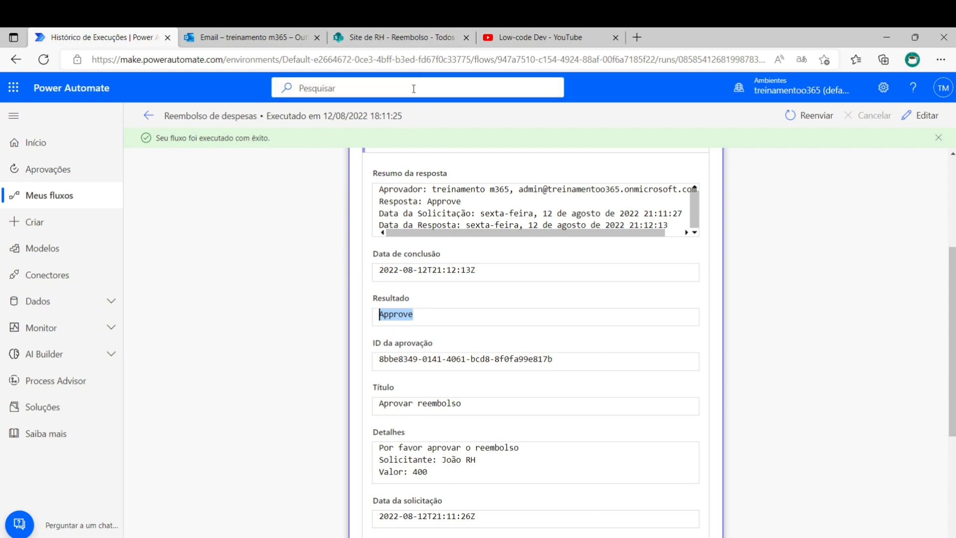
left_click(395, 31)
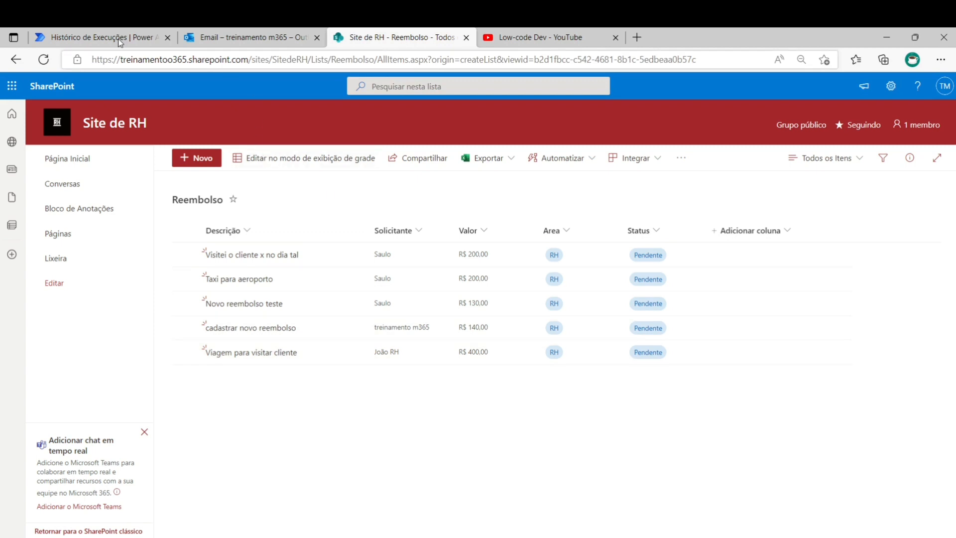
left_click(98, 40)
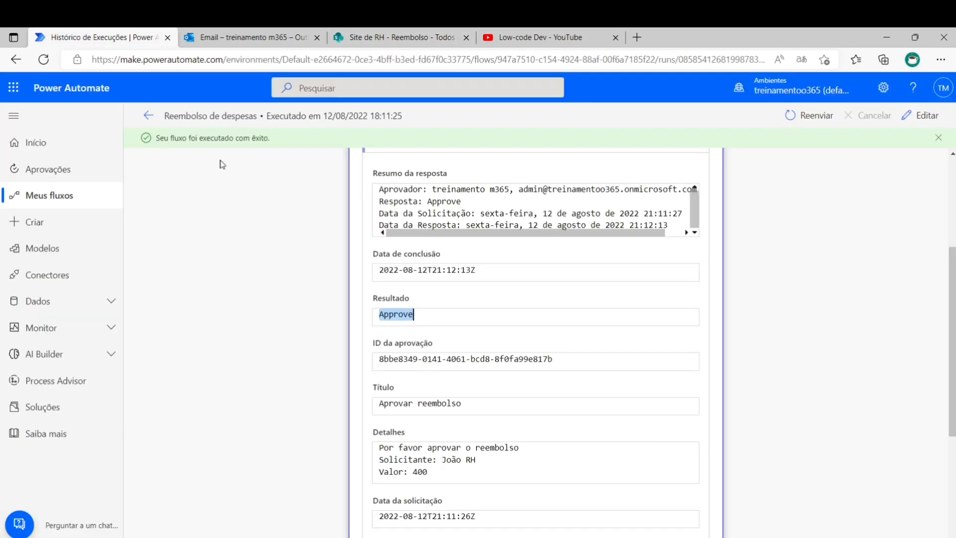
- Open the flow for editing and add a Condição control after the approval step
left_click(920, 116)
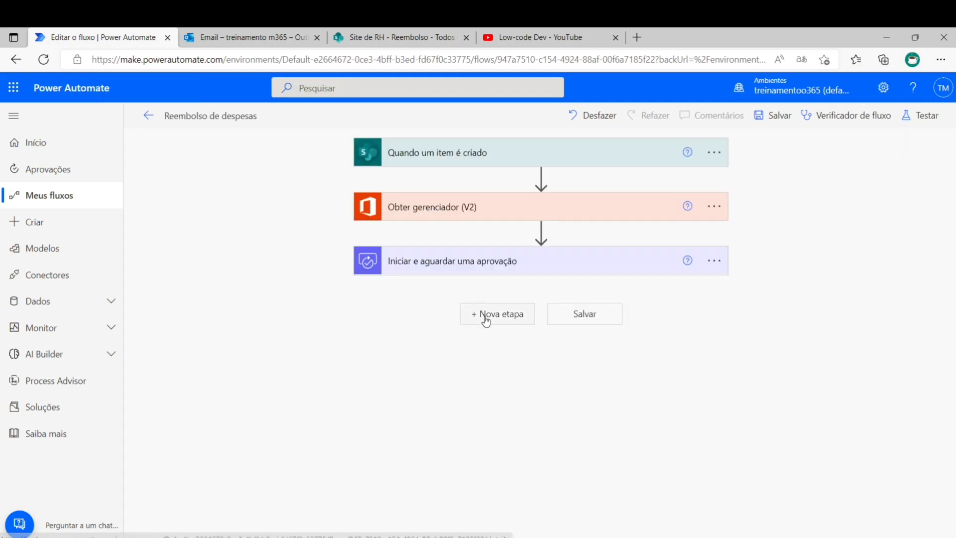
left_click(486, 320)
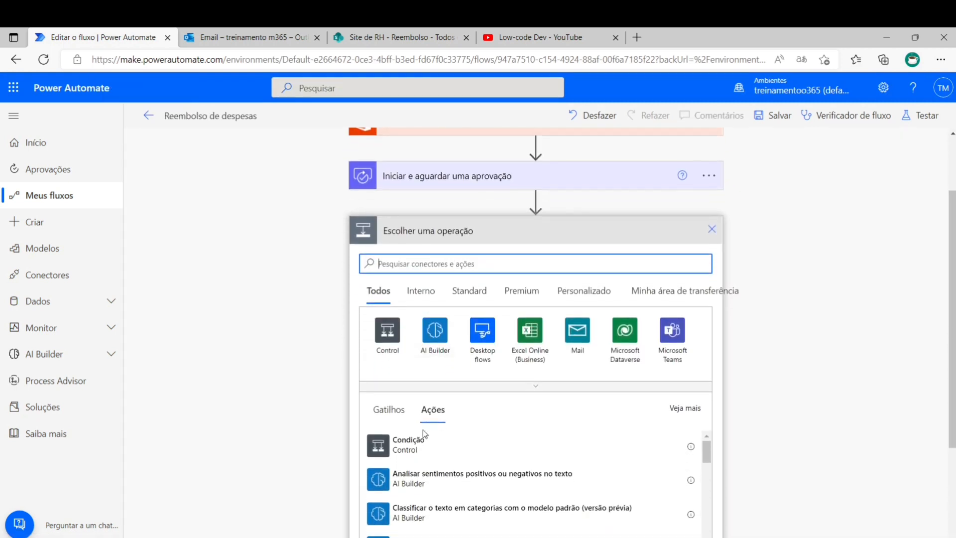
left_click(391, 412)
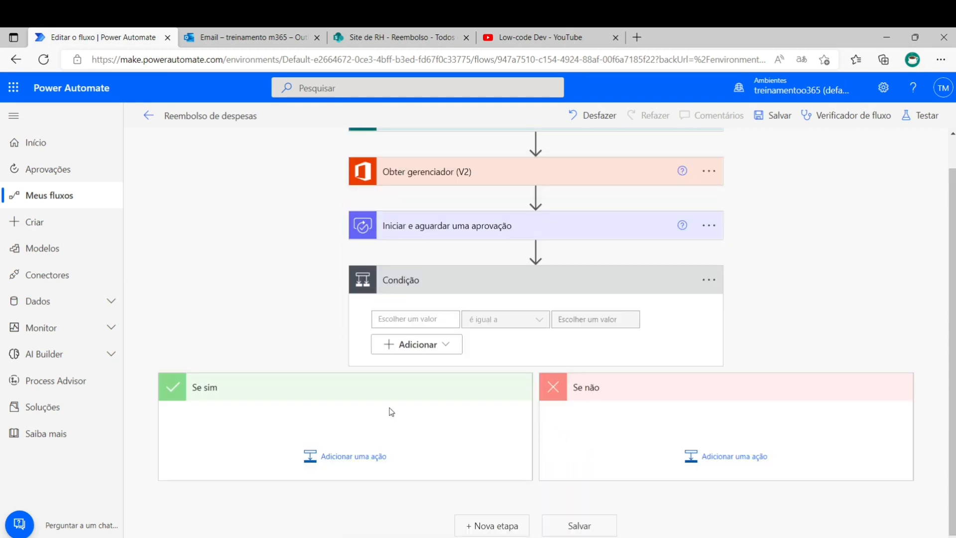
- Set the condition to the approval's dynamic value Resultado "é igual a" Approve
left_click(392, 320)
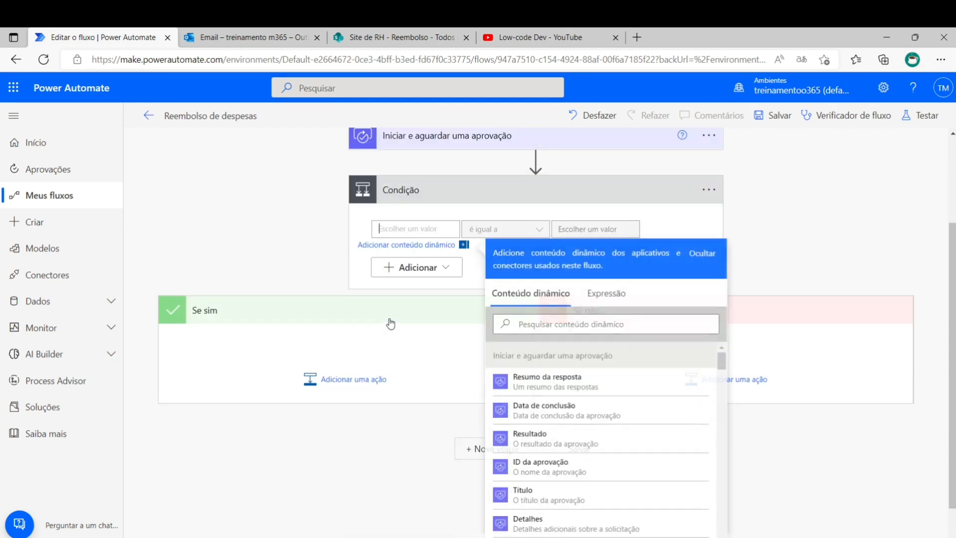
left_click(523, 439)
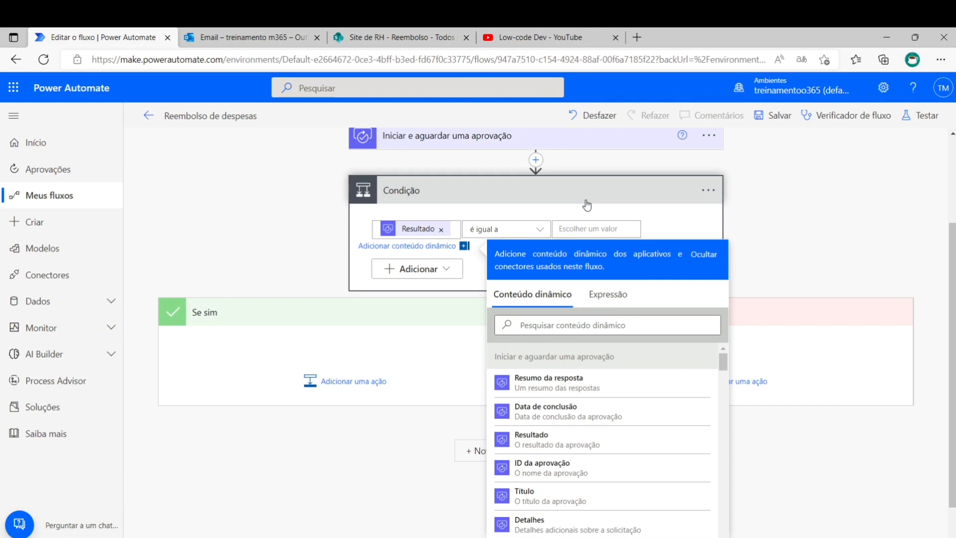
left_click(577, 229)
left_click(500, 229)
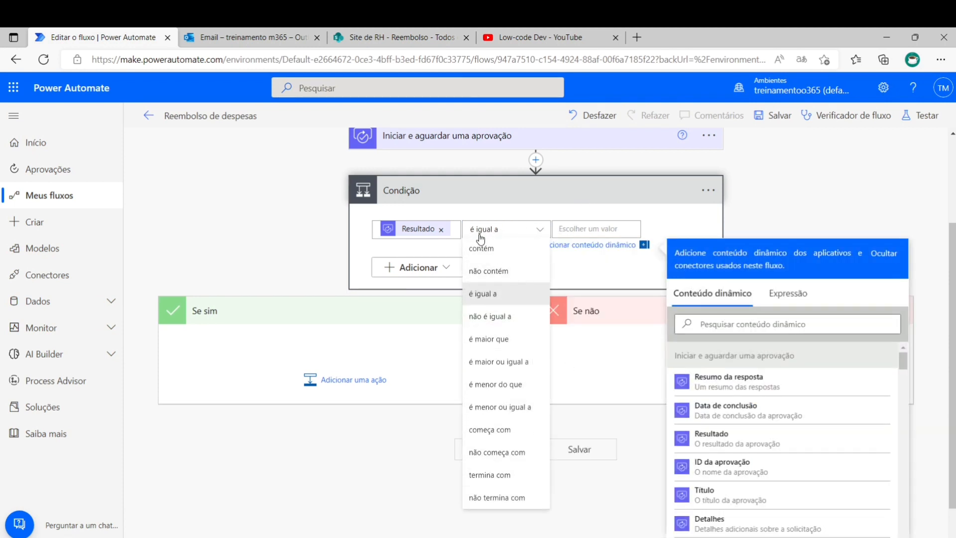
left_click(584, 227)
type("Approve")
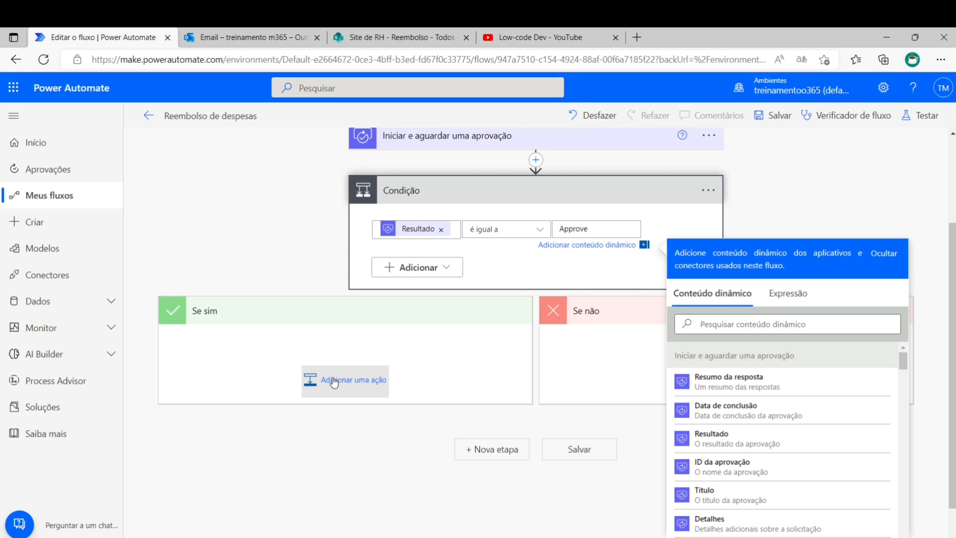
- Check the Status column in the SharePoint list, then add the SharePoint action Atualizar item to the Se sim branch
key("ctrl+3")
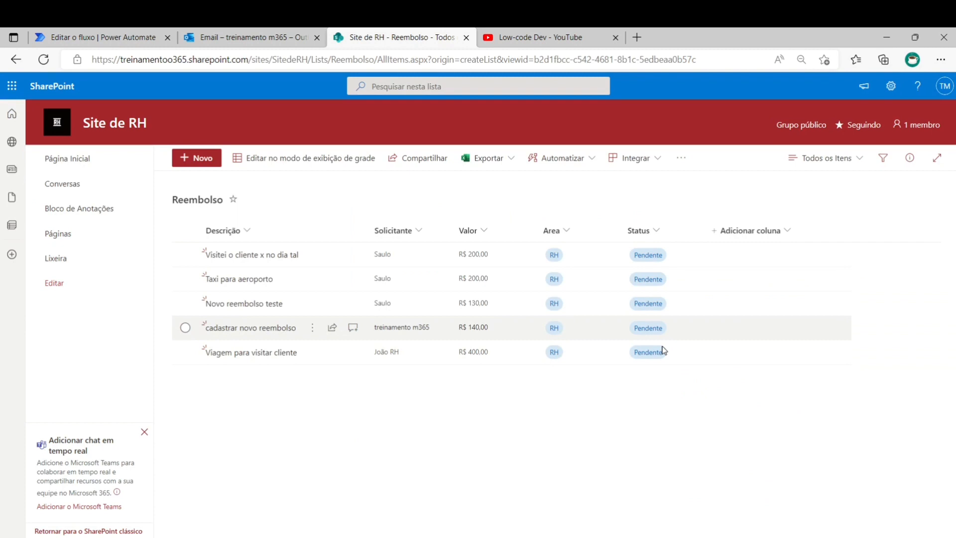
key("ctrl+1")
type("sharepoint")
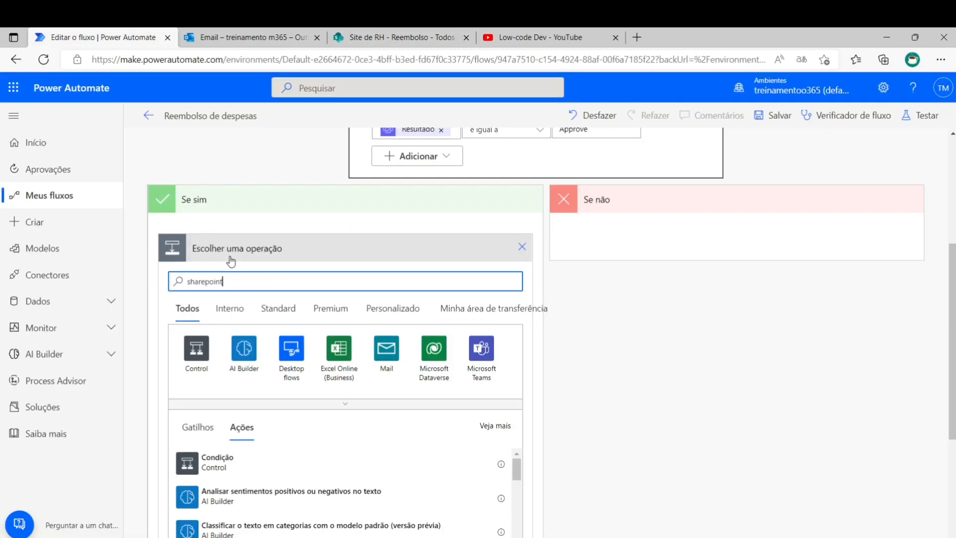
left_click(195, 351)
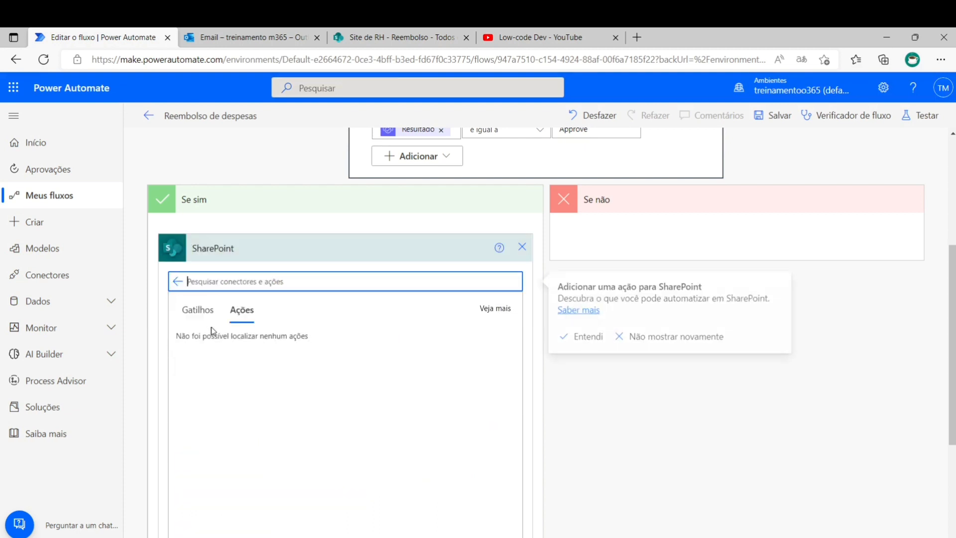
type("atualizar")
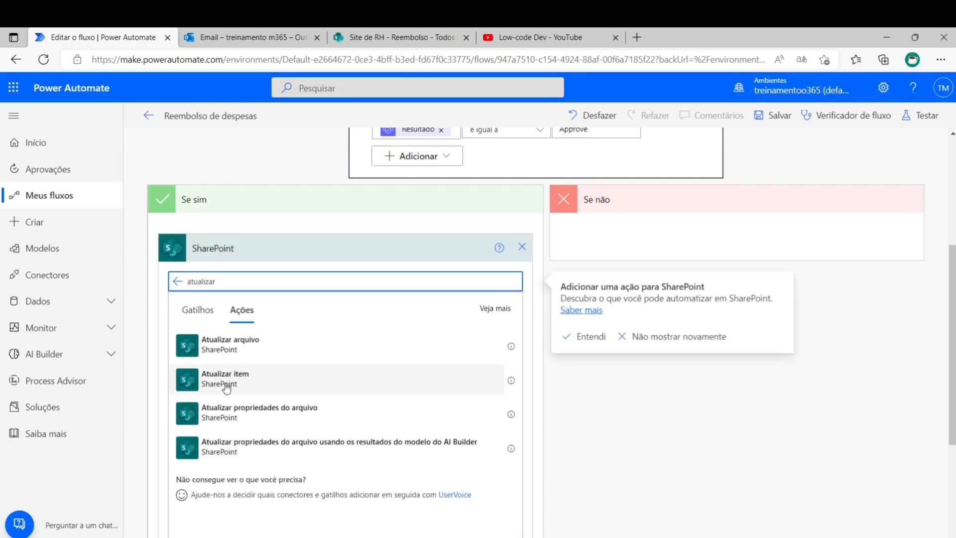
left_click(227, 383)
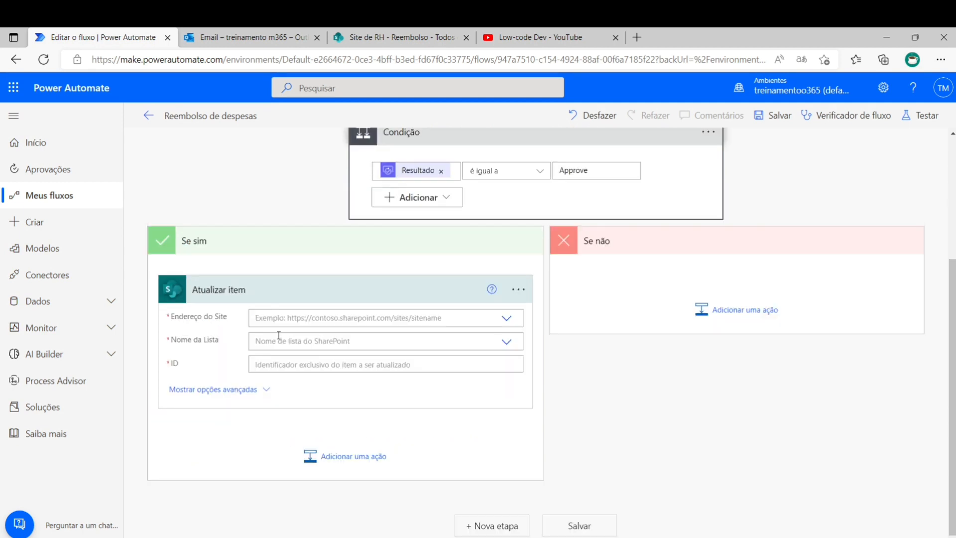
- Point the Atualizar item action in the Se sim branch to the Site de RH site and the Reembolso list
left_click(289, 320)
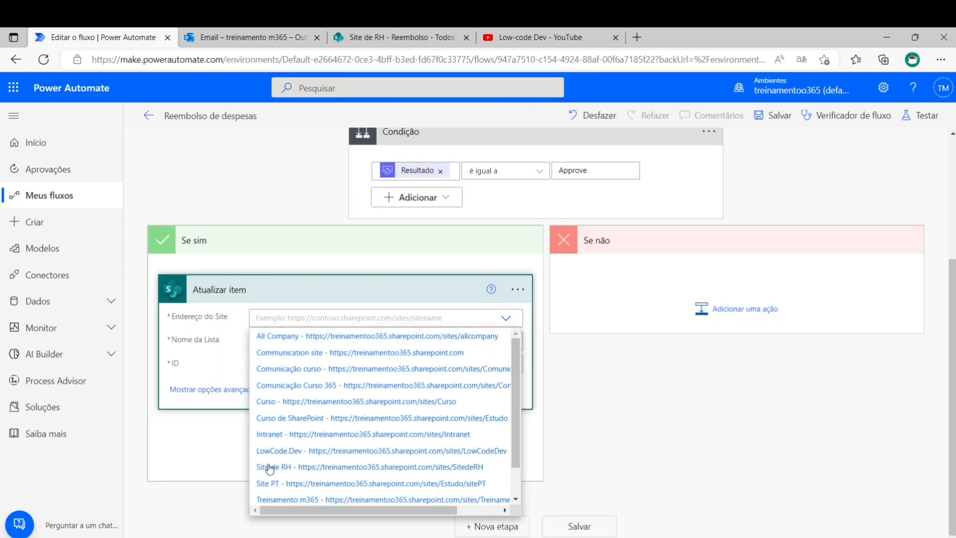
left_click(270, 468)
left_click(284, 341)
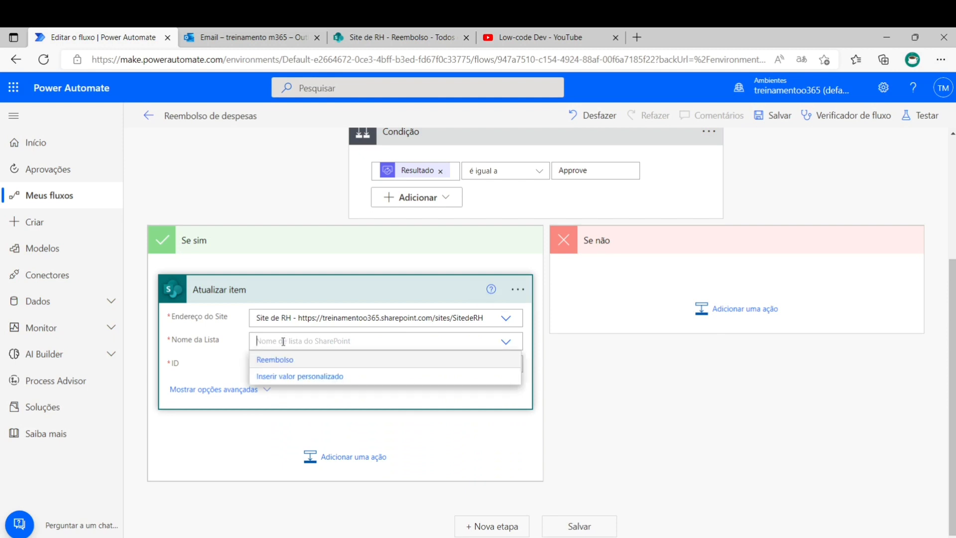
left_click(265, 360)
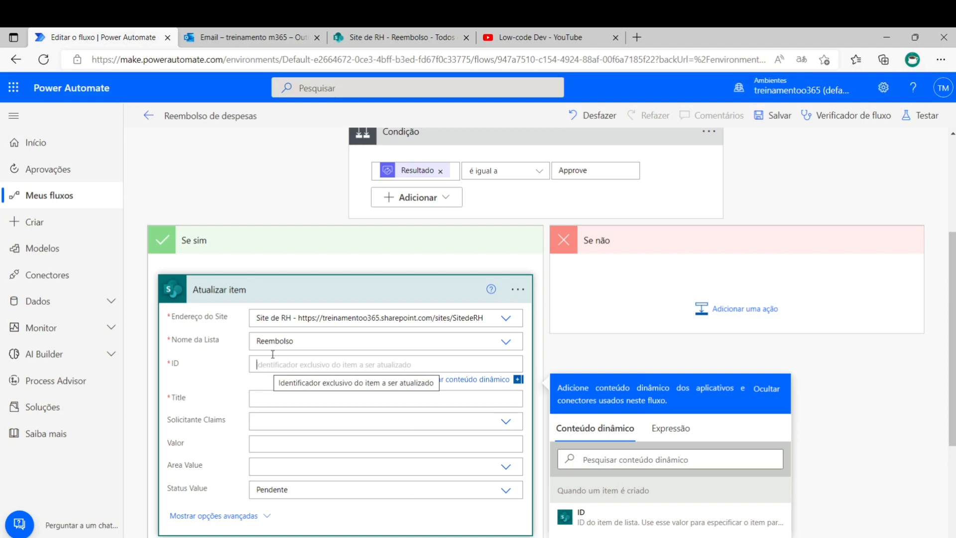
- Fill the Atualizar item action's ID with the dynamic ID from the "Quando um item é criado" trigger
scroll(467, 192, "up", 4)
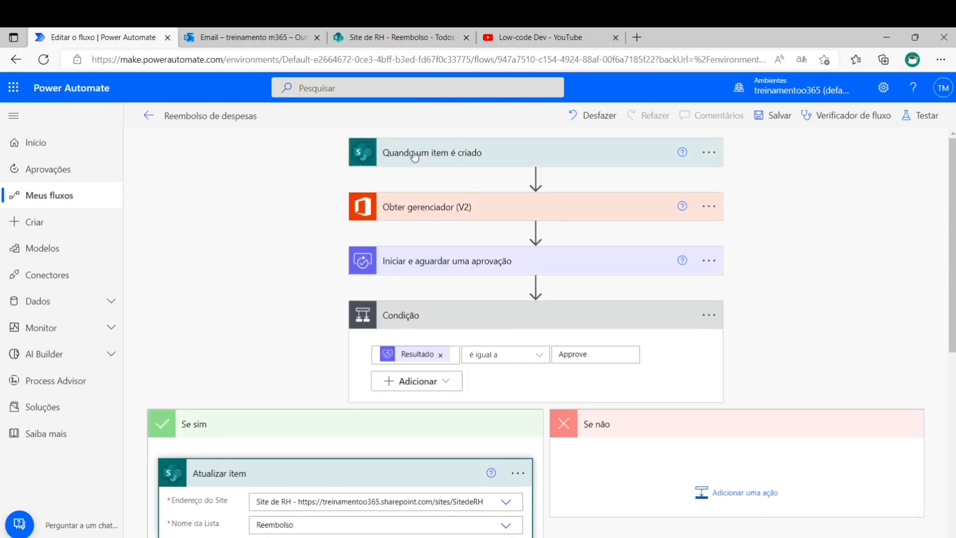
scroll(414, 156, "down", 5)
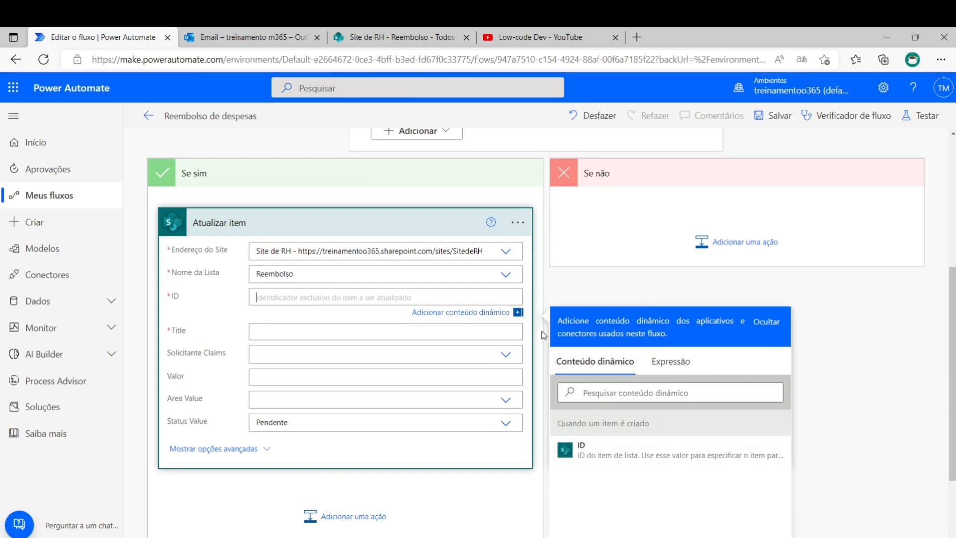
scroll(463, 202, "up", 5)
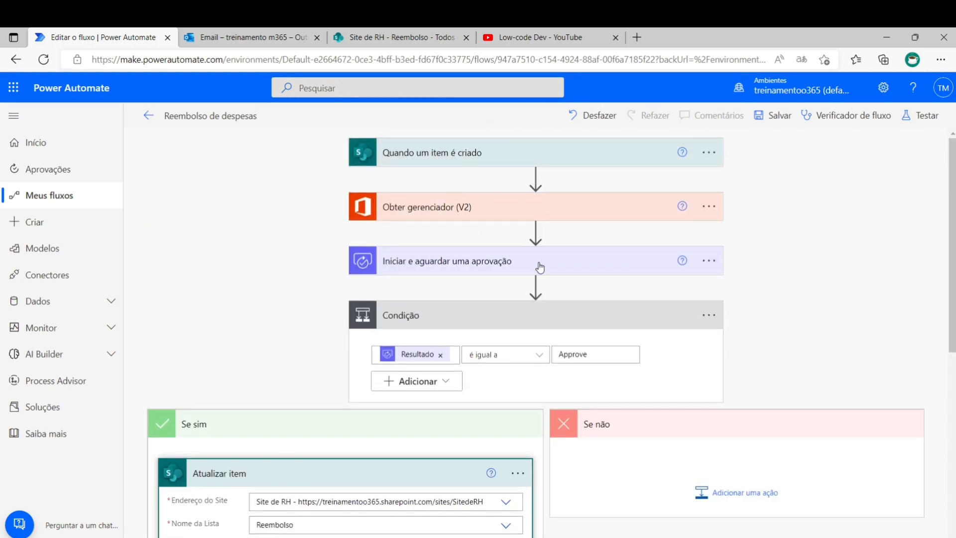
scroll(539, 264, "down", 7)
left_click(583, 346)
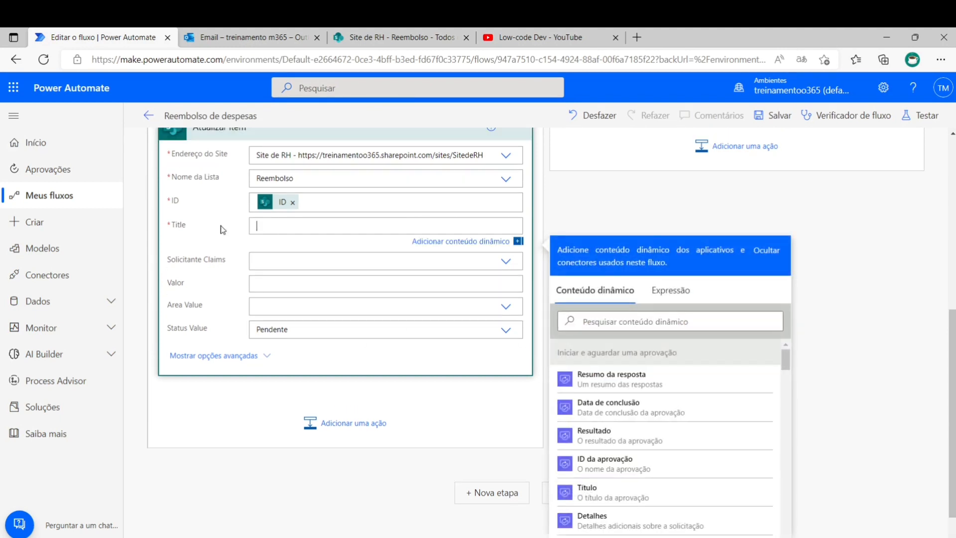
- Fill the action's Title with the trigger's dynamic Title and set Status Value to Aprovado
left_click(593, 326)
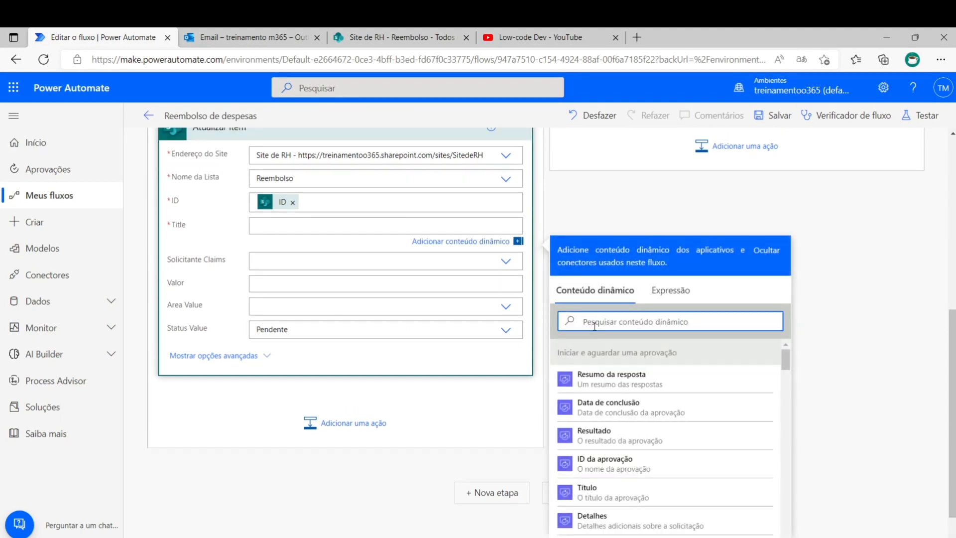
type("title")
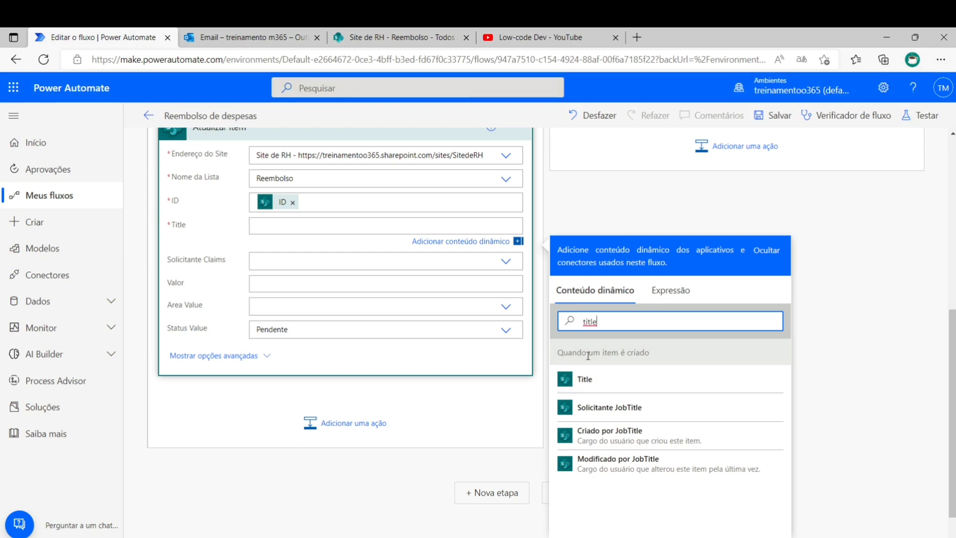
left_click(586, 378)
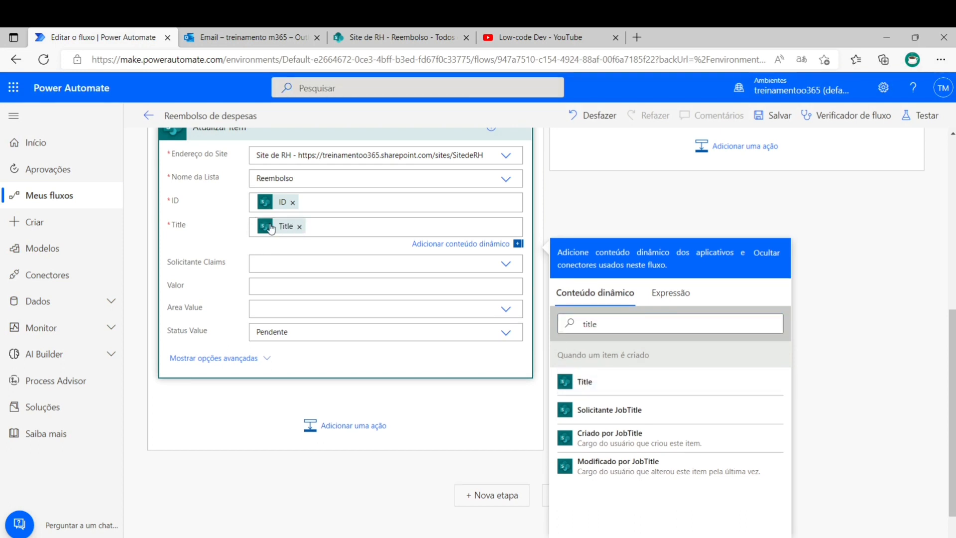
left_click(281, 333)
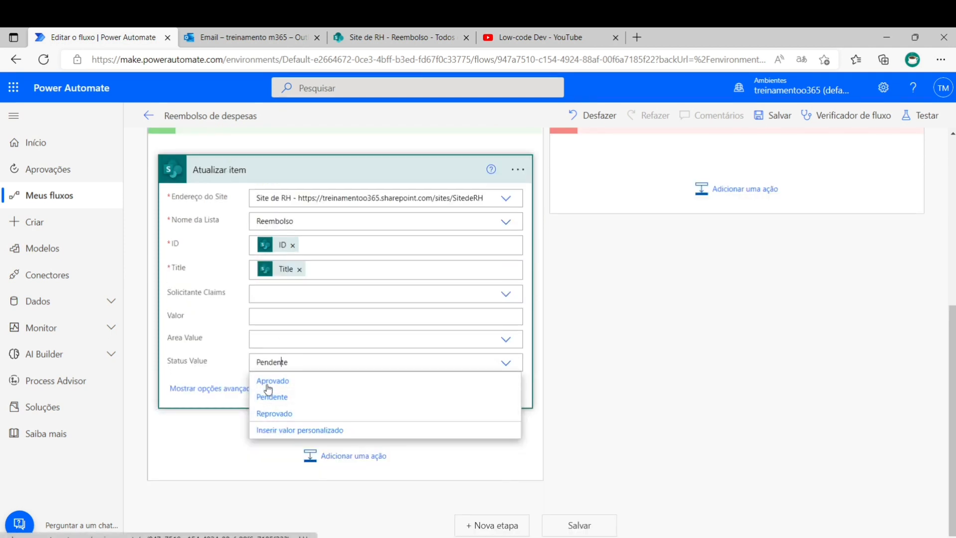
left_click(268, 381)
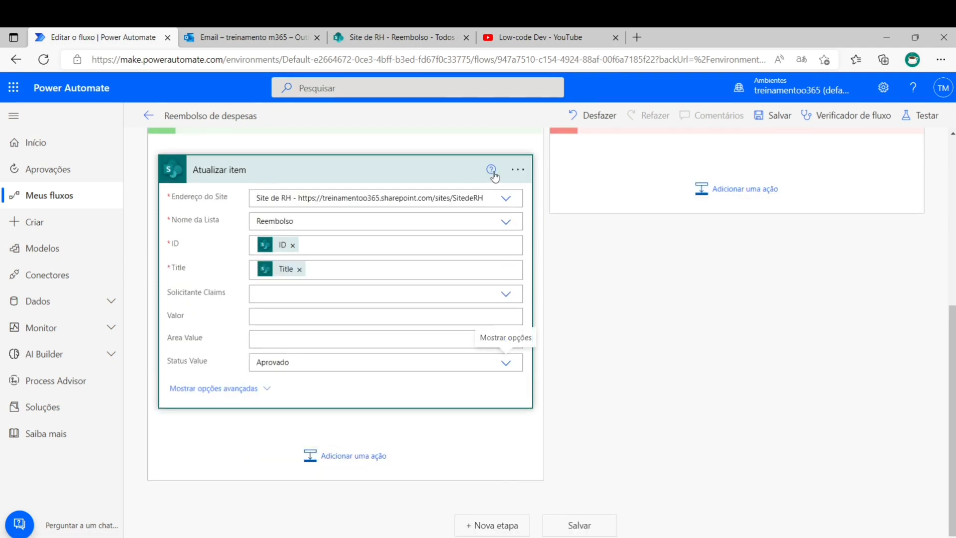
- Copy the configured Atualizar item action and insert the copy in the Se não branch of the condition
left_click(518, 171)
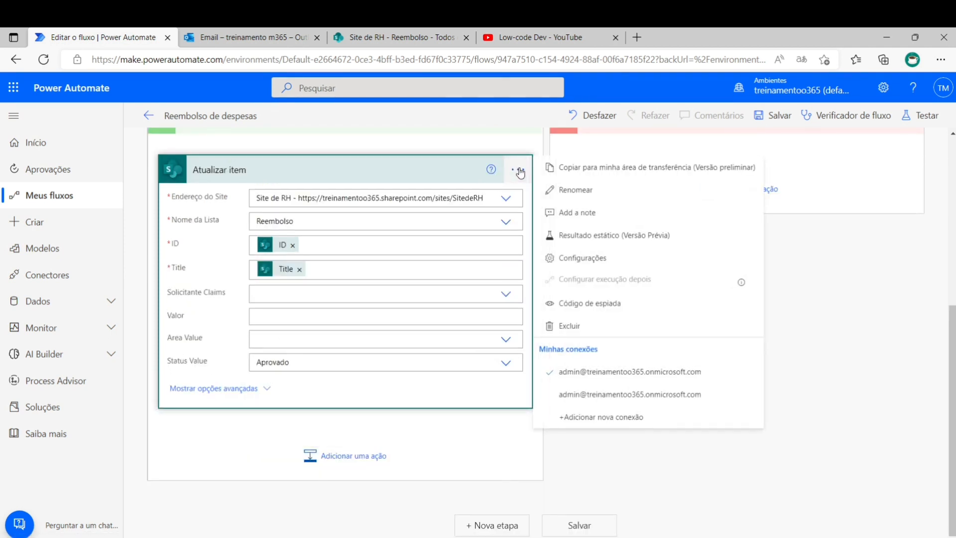
left_click(567, 171)
scroll(655, 302, "up", 4)
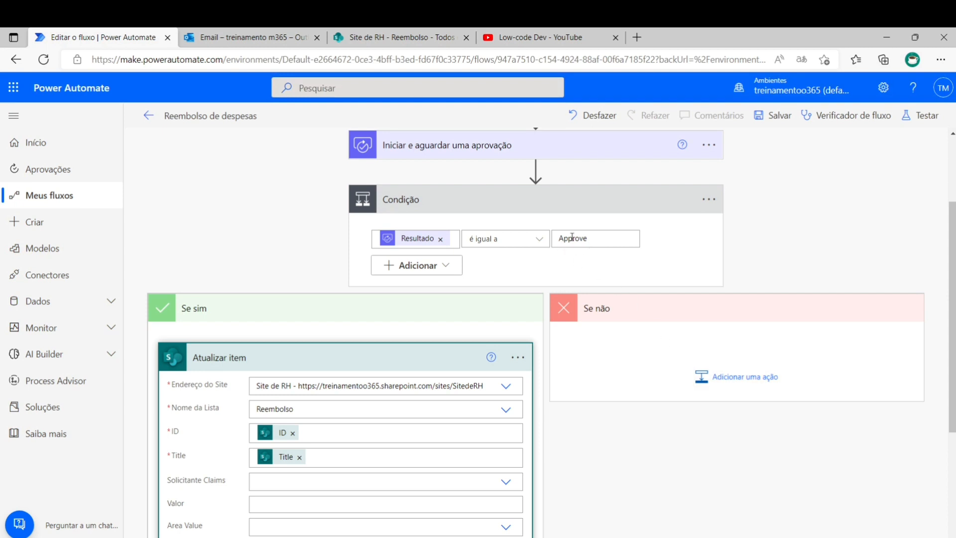
left_click(754, 379)
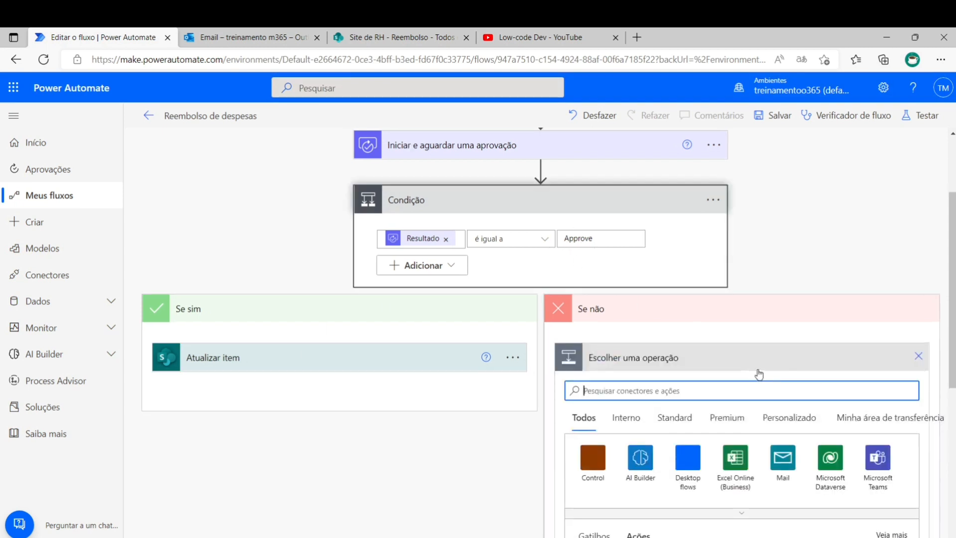
left_click(866, 423)
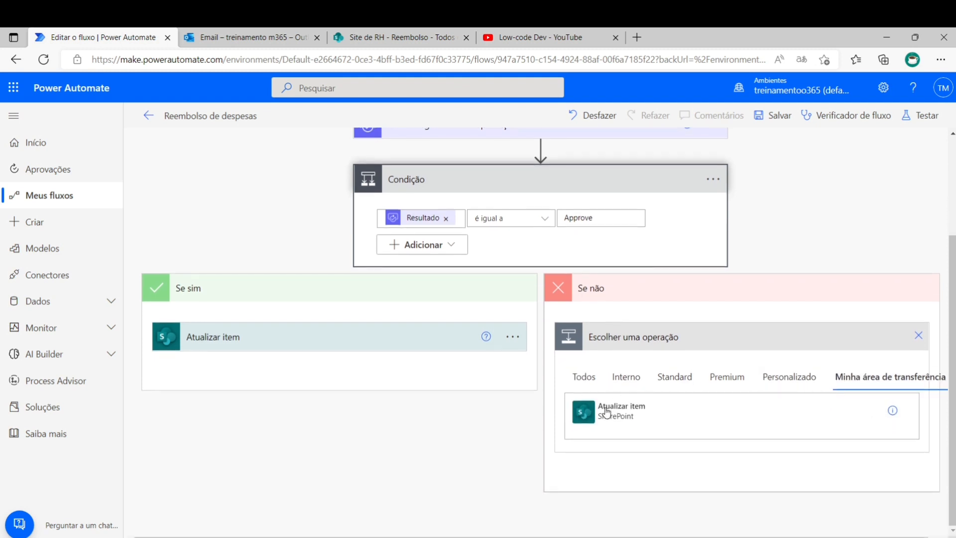
left_click(606, 411)
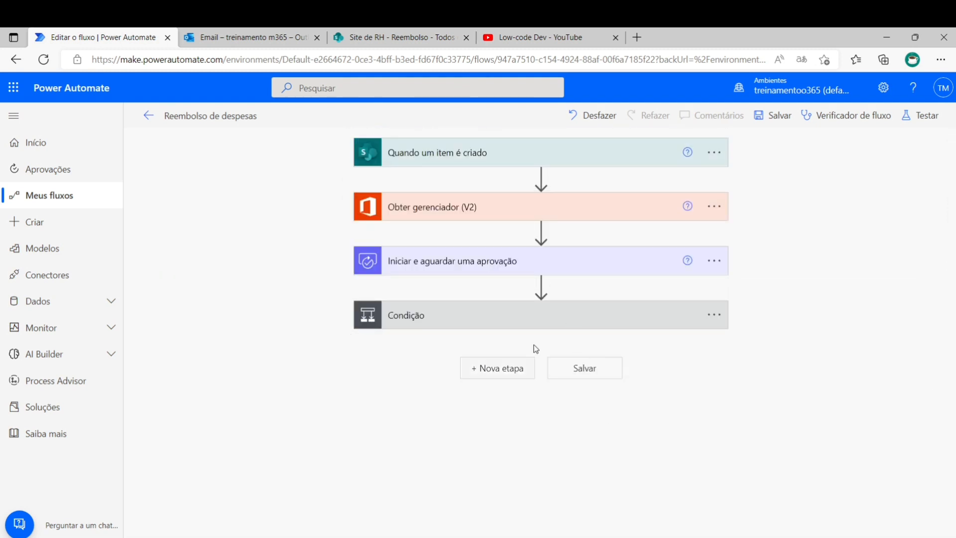
- Set Status Value to Reprovado in the Se não branch's Atualizar item 2 action and save the flow
left_click(474, 323)
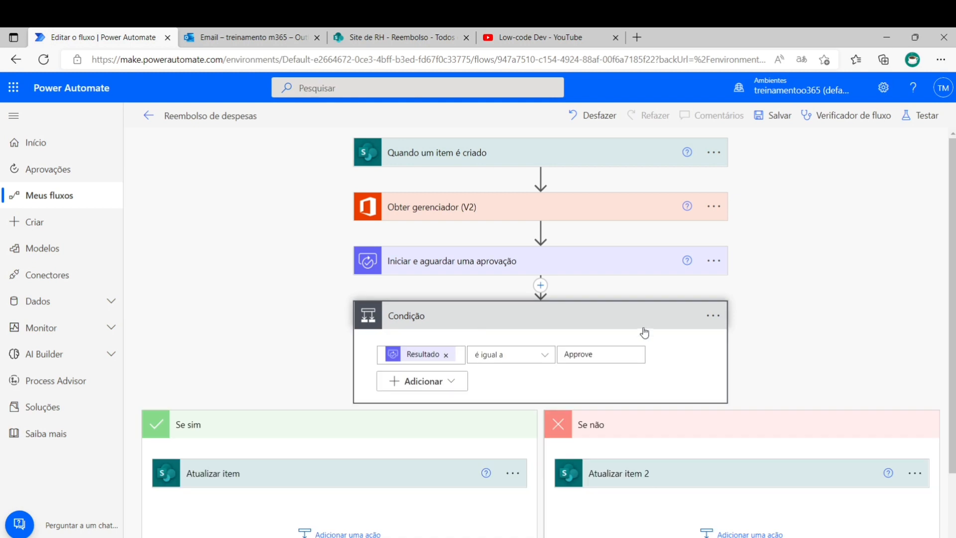
left_click(641, 397)
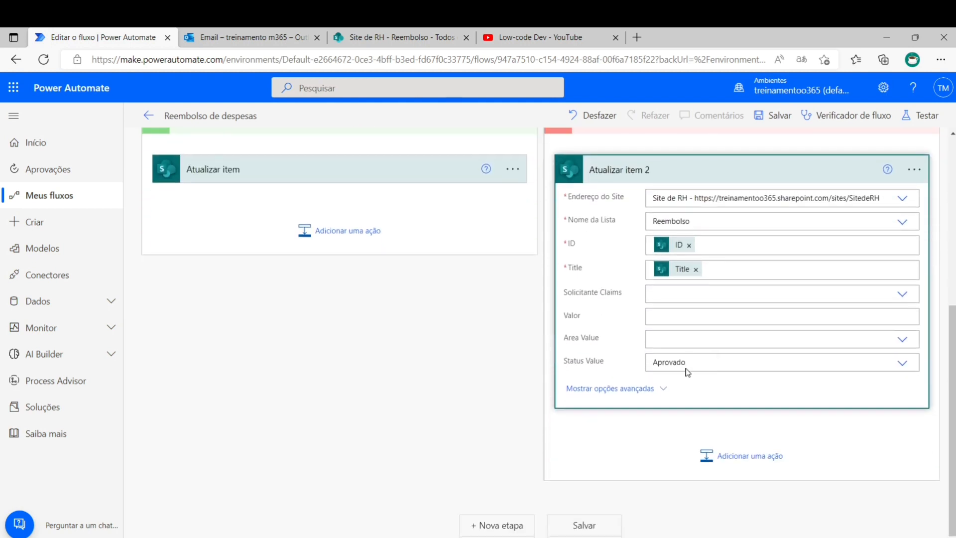
left_click(685, 365)
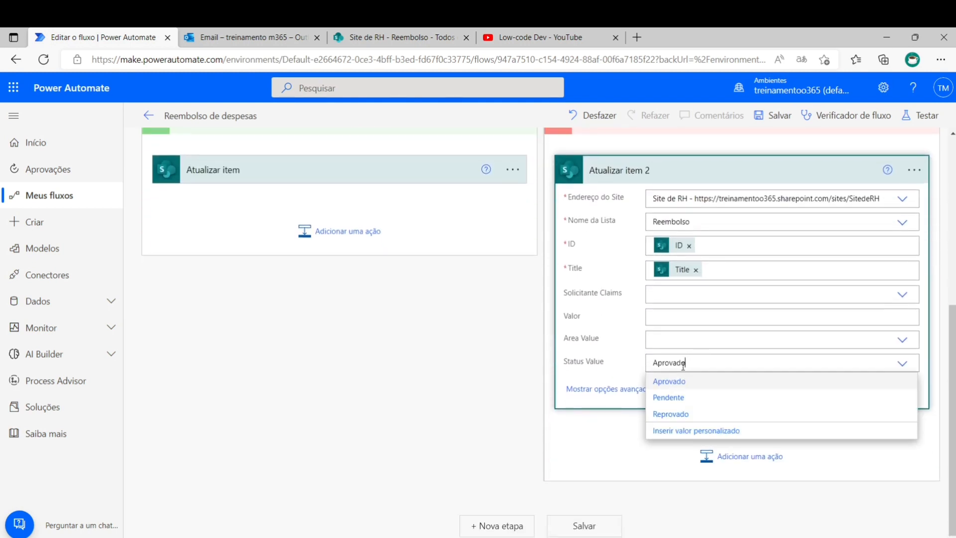
left_click(667, 413)
scroll(666, 390, "up", 6)
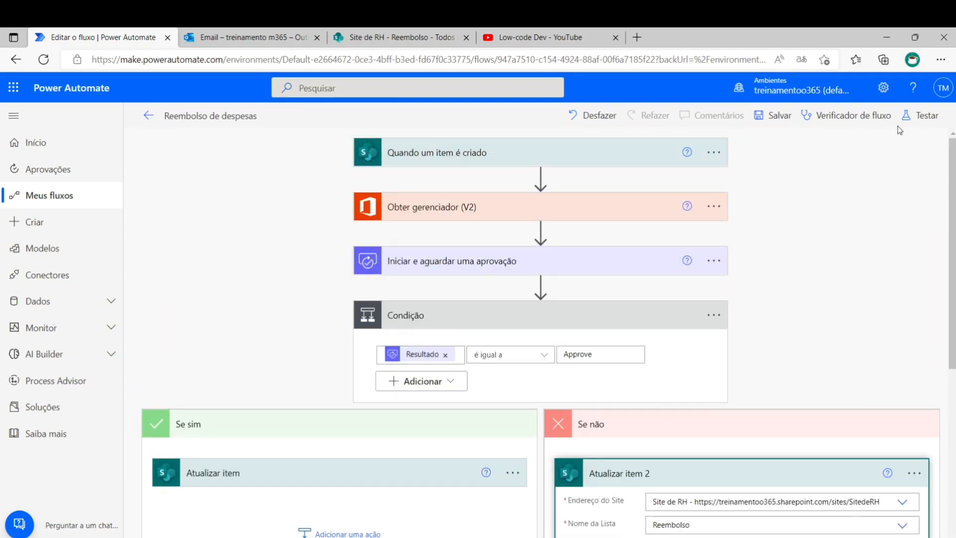
left_click(775, 116)
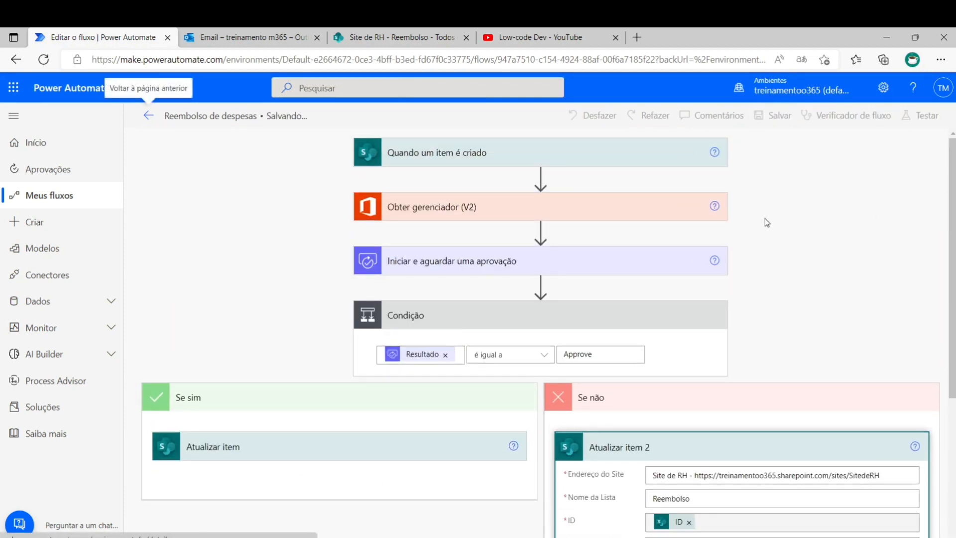
left_click(380, 38)
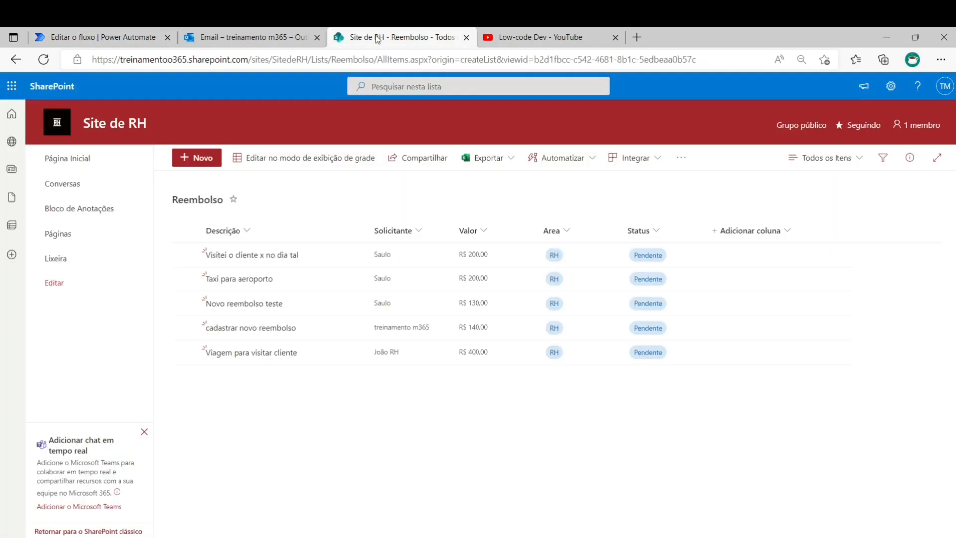
left_click(196, 157)
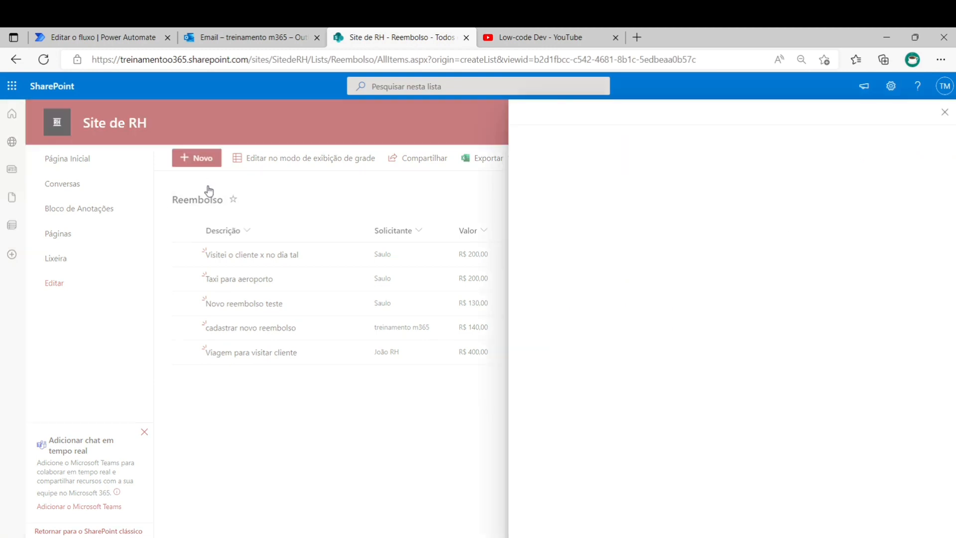
left_click(944, 112)
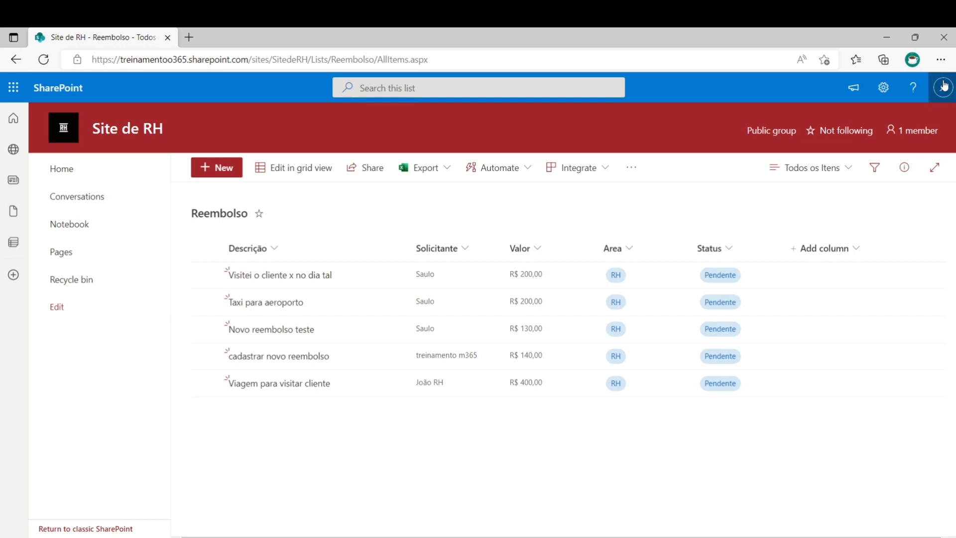
- In the requester's SharePoint session, create a Reembolso item "teste final com aprovacao" with the requester's name, Valor 340 and Area RH
left_click(219, 169)
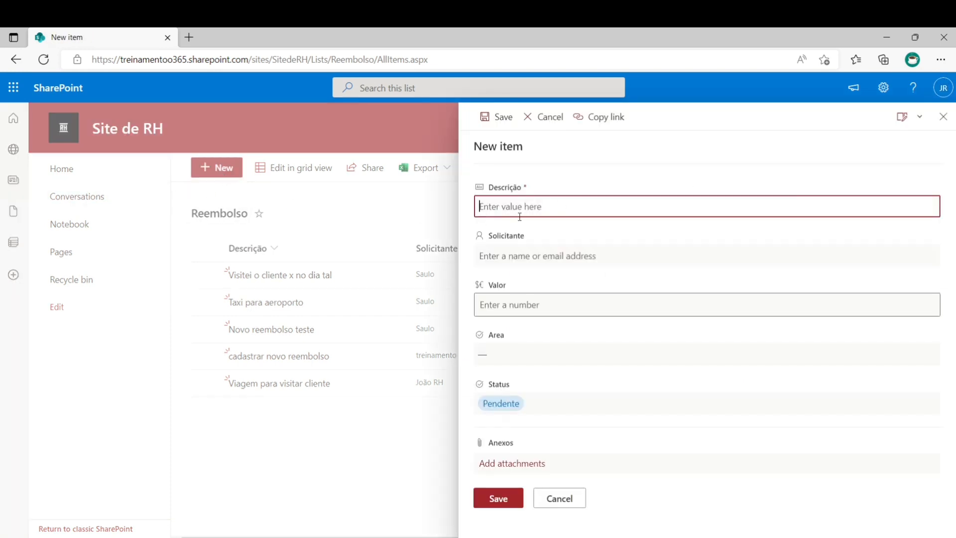
type("teste final com aprovacao")
left_click(518, 248)
type("joao")
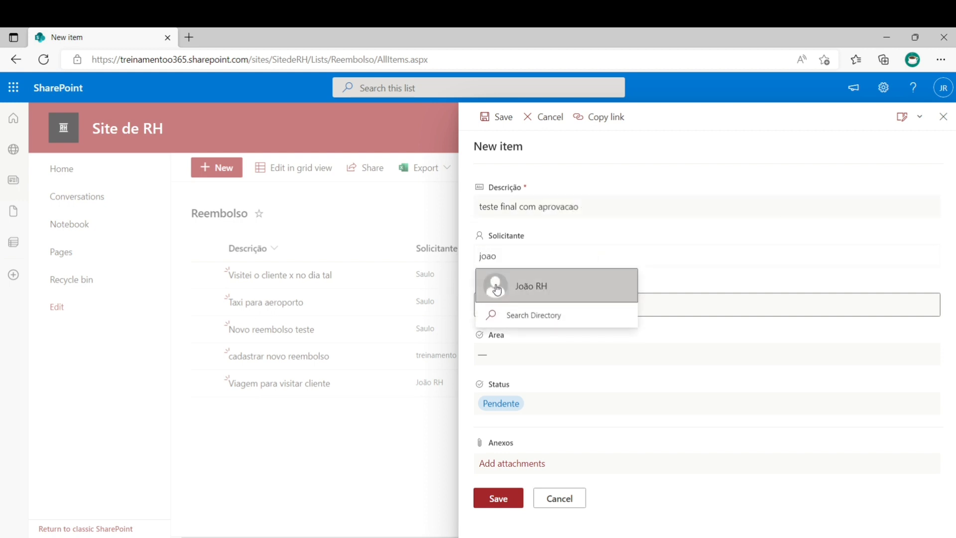
left_click(494, 284)
left_click(522, 307)
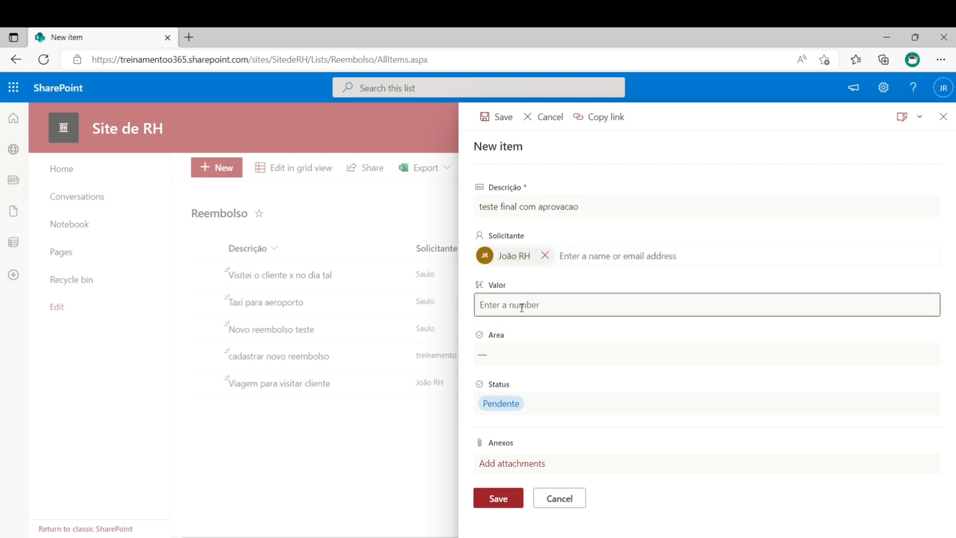
type("340")
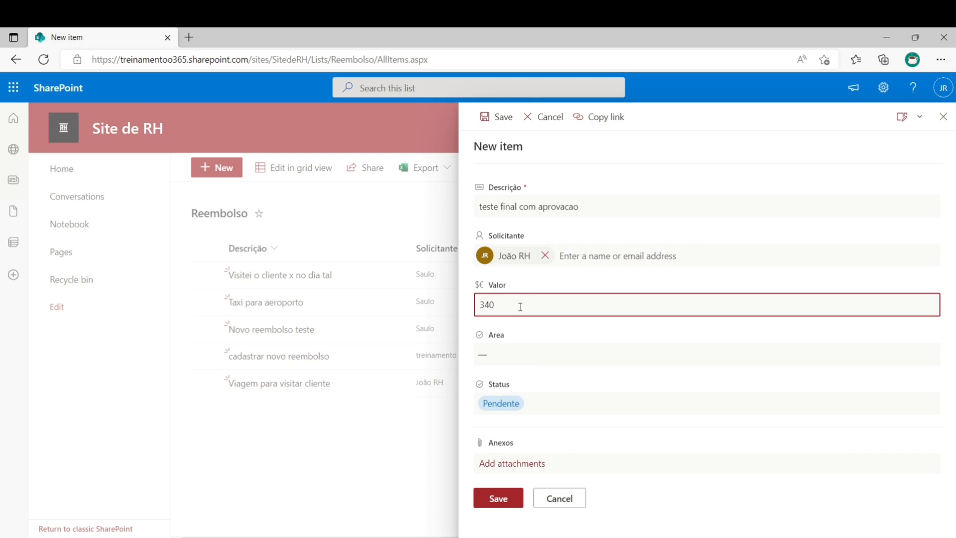
left_click(530, 350)
left_click(495, 390)
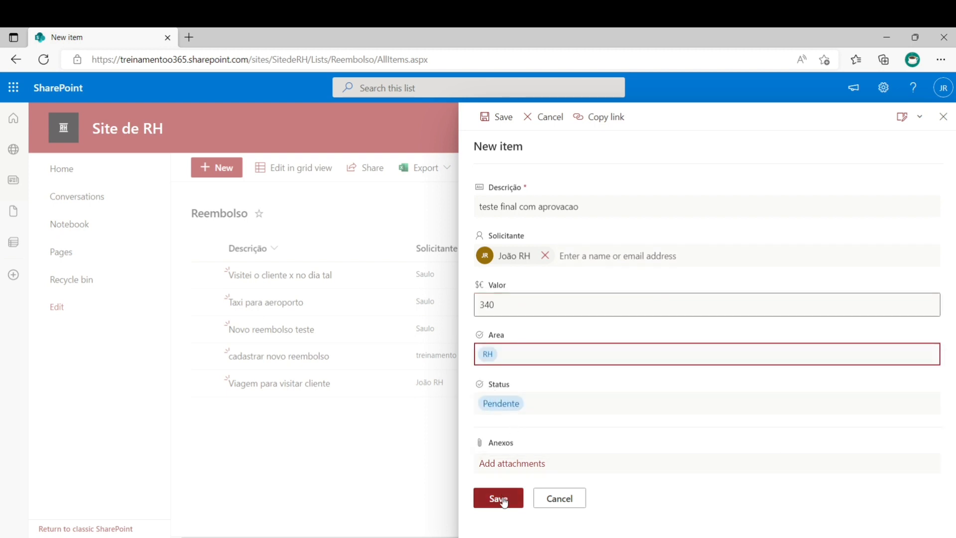
left_click(498, 498)
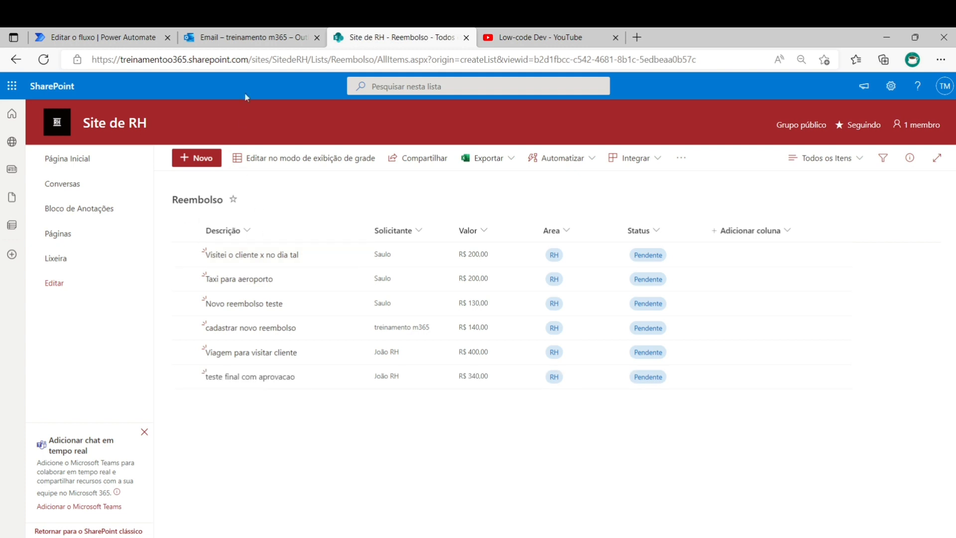
- Refresh the run history on the flow's details page in Power Automate and check the Reembolso list in SharePoint
left_click(98, 37)
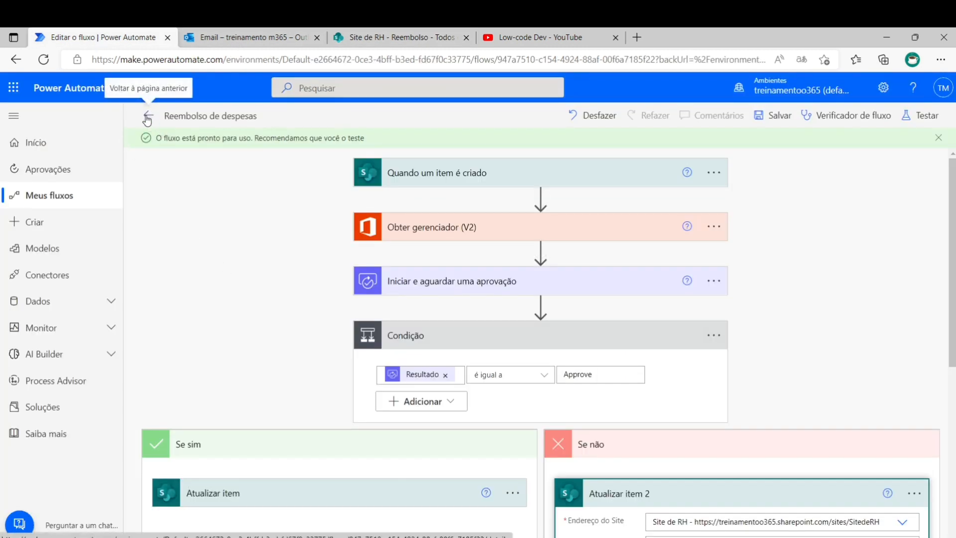
left_click(147, 117)
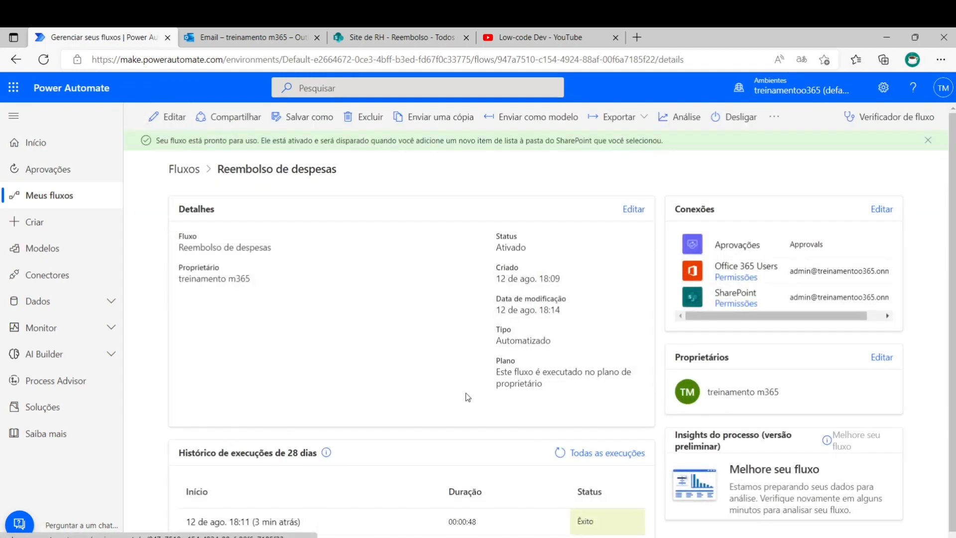
left_click(928, 139)
left_click(567, 432)
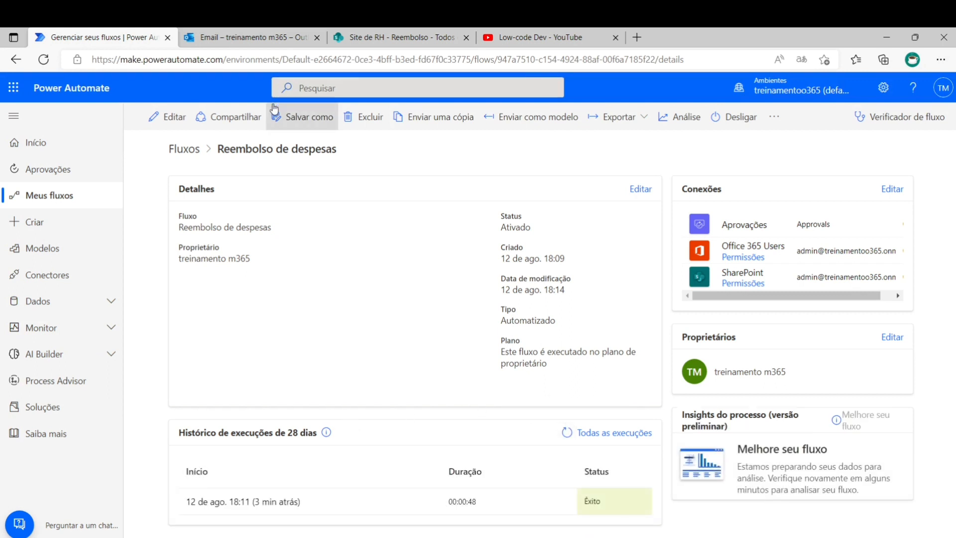
left_click(378, 37)
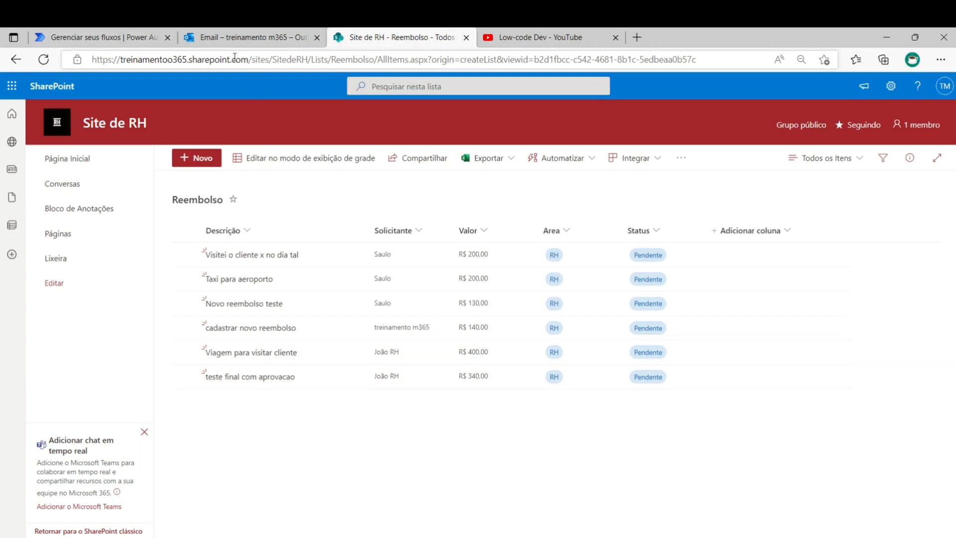
- In Outlook, approve the newest Aprovar reembolso request for Valor 340 with the comment "aprovado" and submit the response
left_click(233, 38)
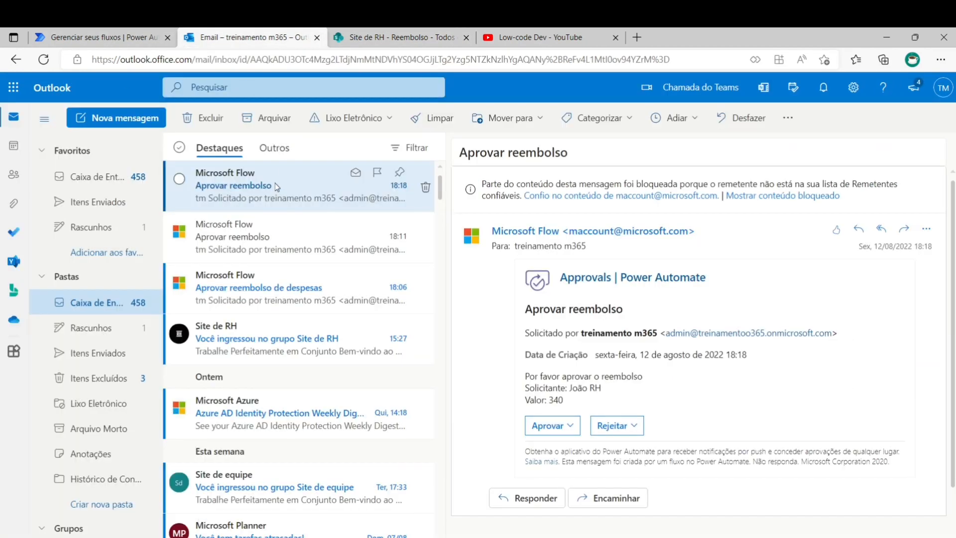
left_click(547, 426)
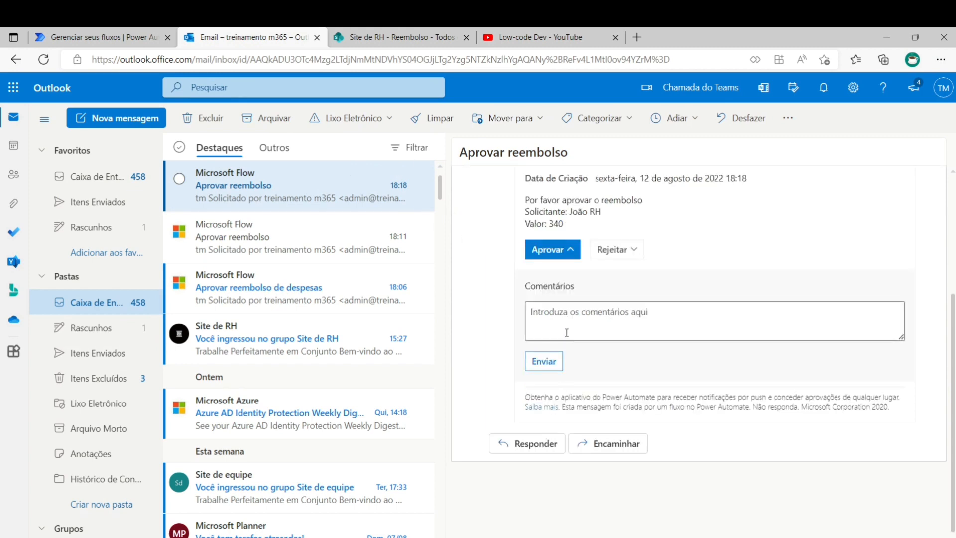
left_click(567, 332)
type("aprovado")
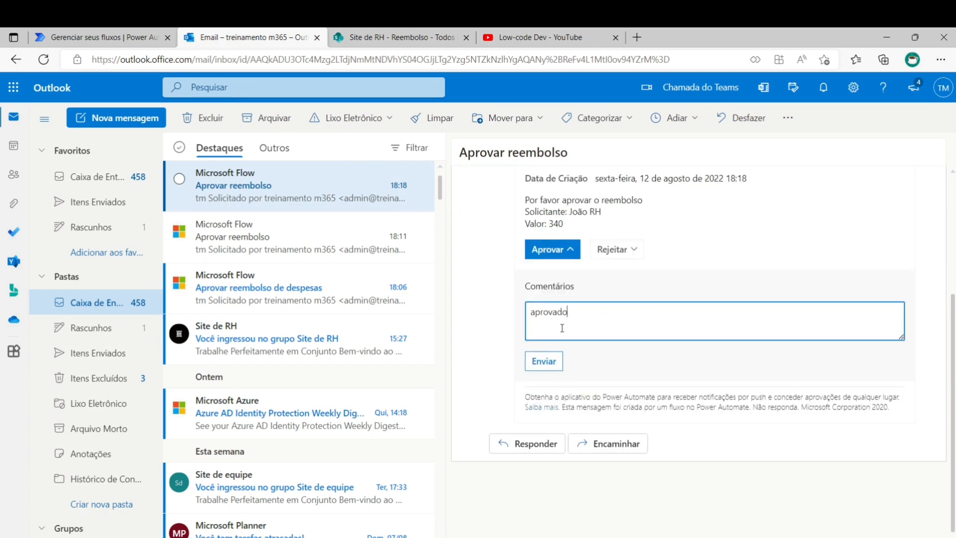
left_click(547, 360)
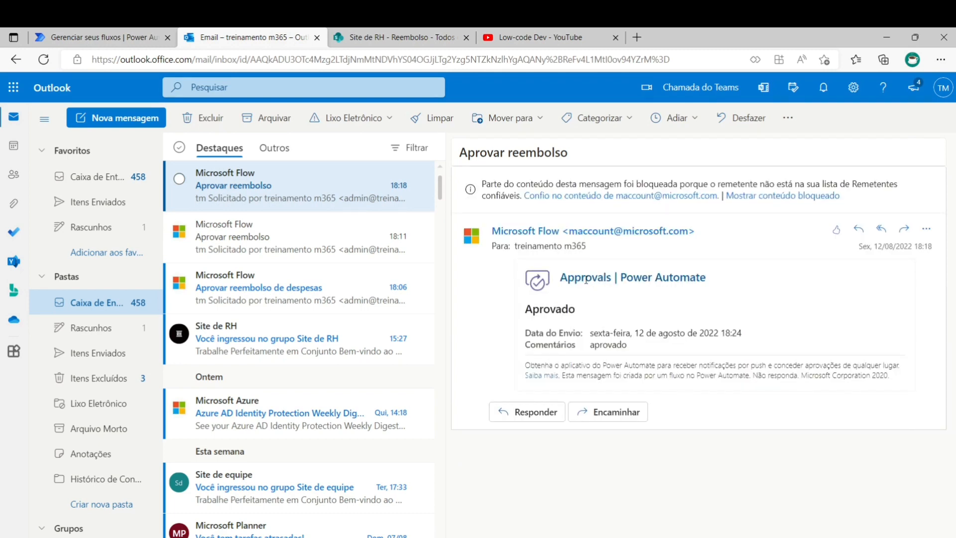
- Switch to the Reembolso list in SharePoint and reload it to check the item's Status
left_click(420, 39)
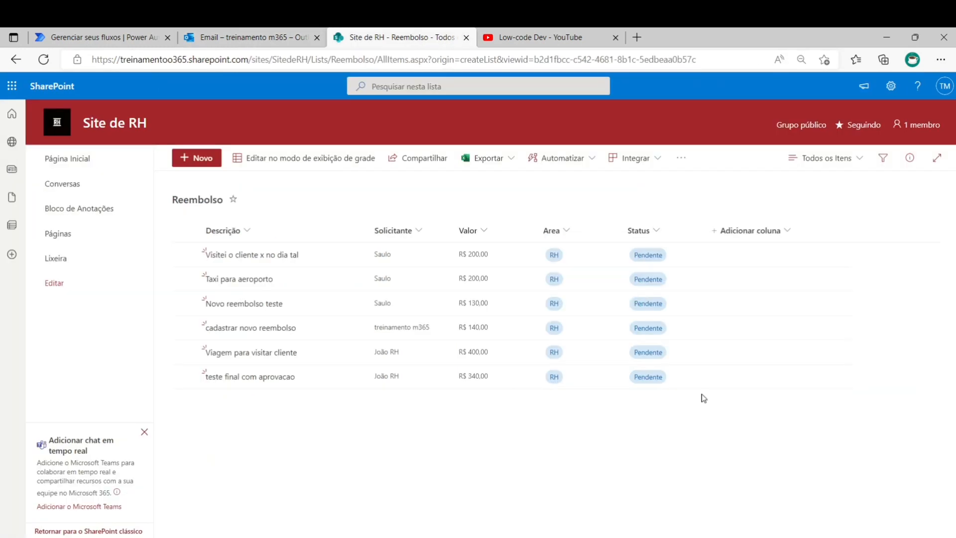
left_click(43, 60)
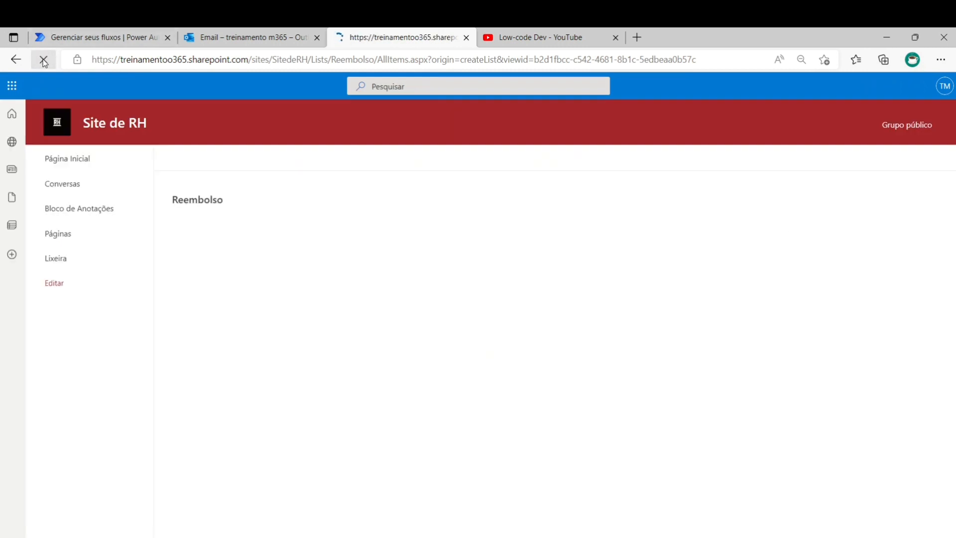